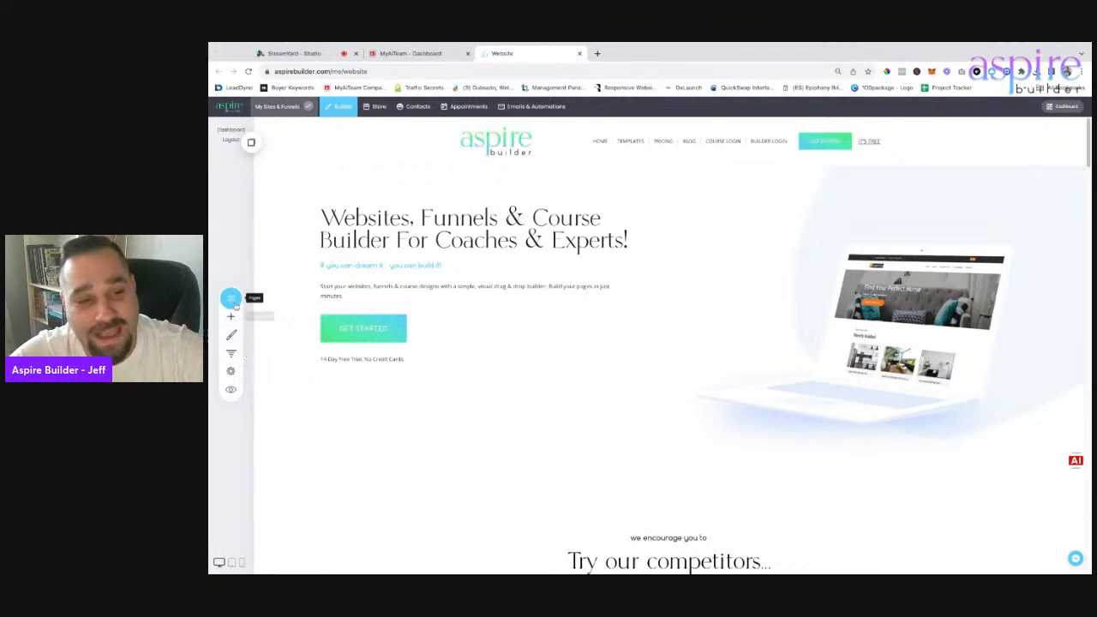
# Open the Home funnel to view its 13 visitors, $0.00 sales, and Landing and Subscribe steps.
pyautogui.click(231, 299)
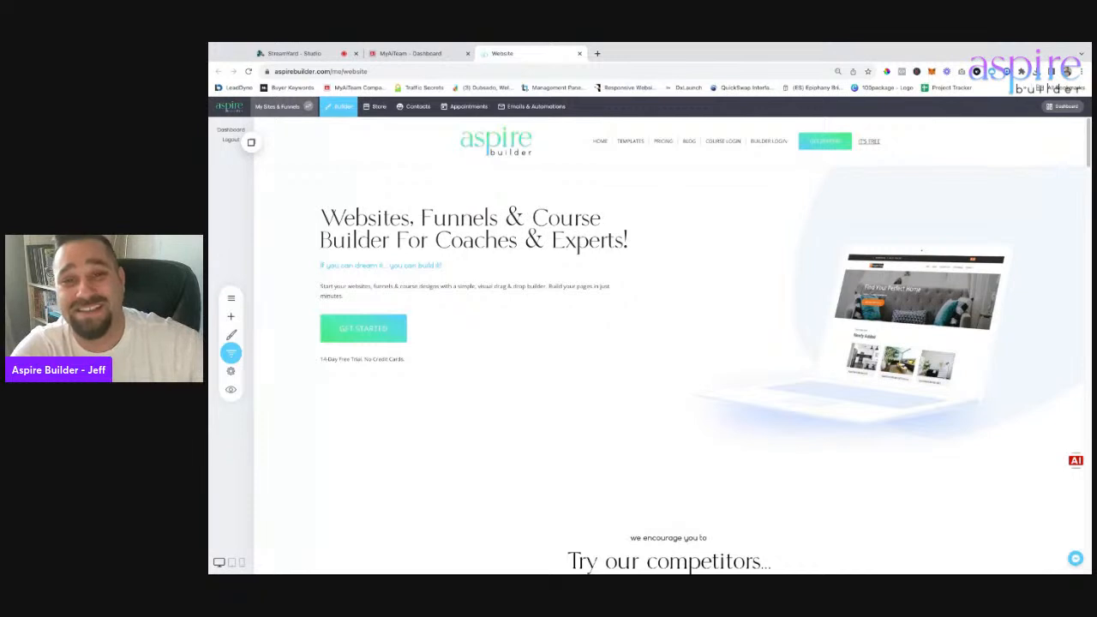
pyautogui.click(231, 352)
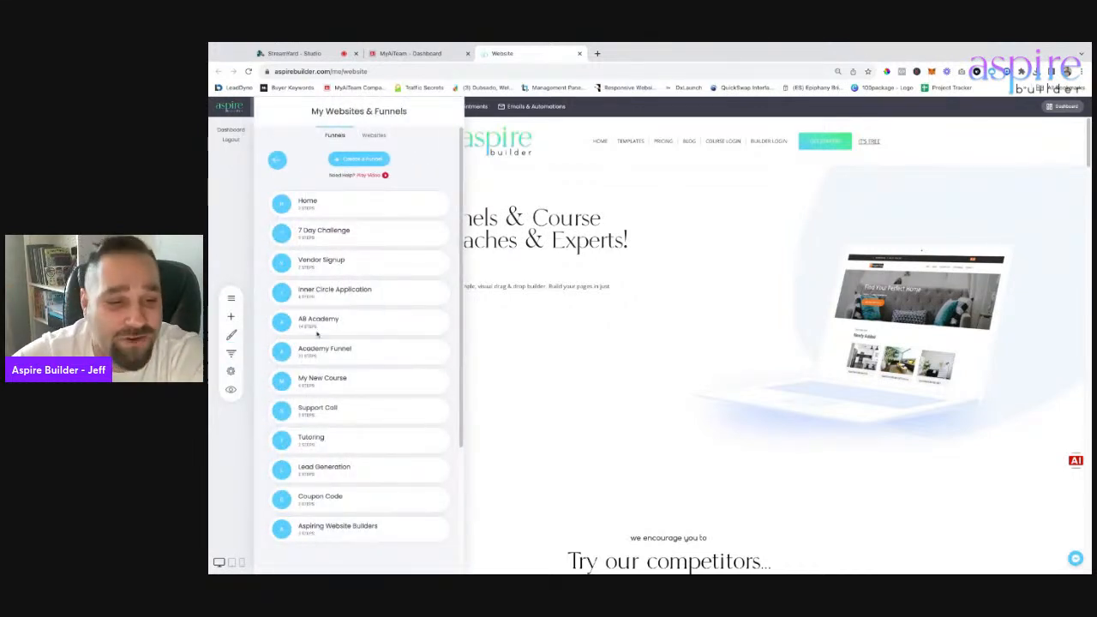
pyautogui.click(374, 137)
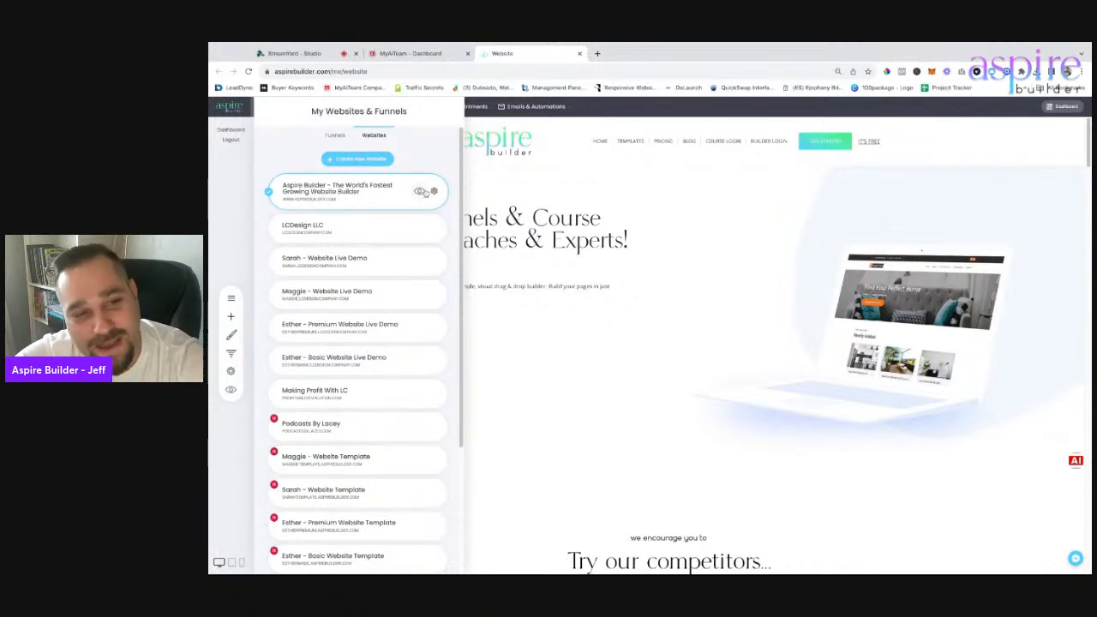
pyautogui.click(335, 135)
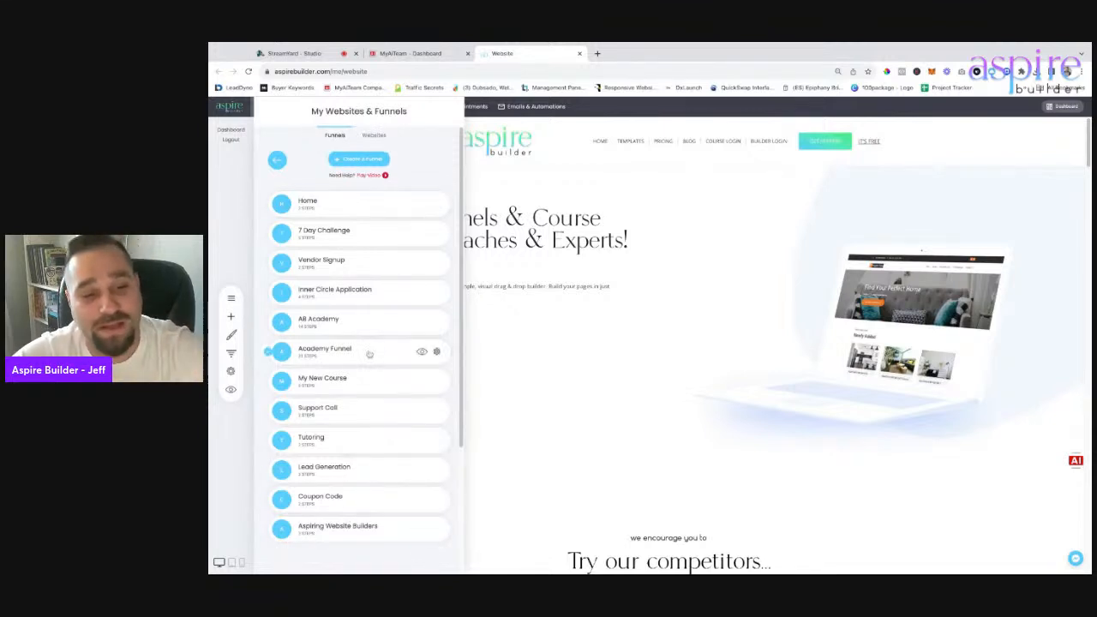
pyautogui.click(340, 204)
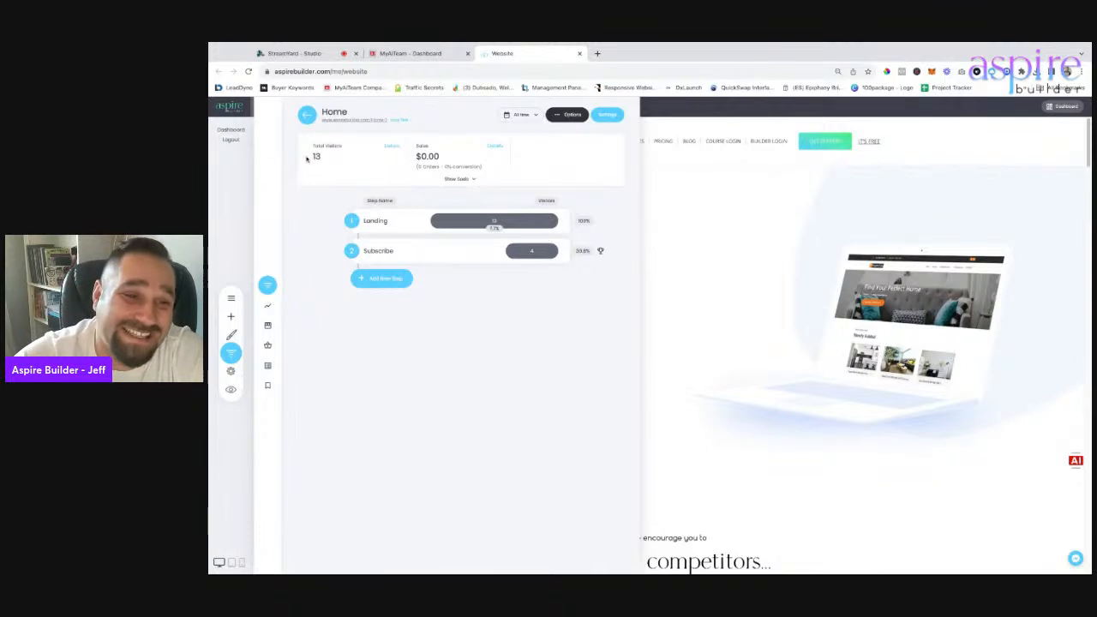
# Show goal conversions for the Aspiring Website Builders funnel, then return to the Pages & Popups list.
pyautogui.moveTo(311, 159); pyautogui.dragTo(350, 159)
pyautogui.moveTo(415, 157); pyautogui.dragTo(440, 157)
pyautogui.click(308, 119)
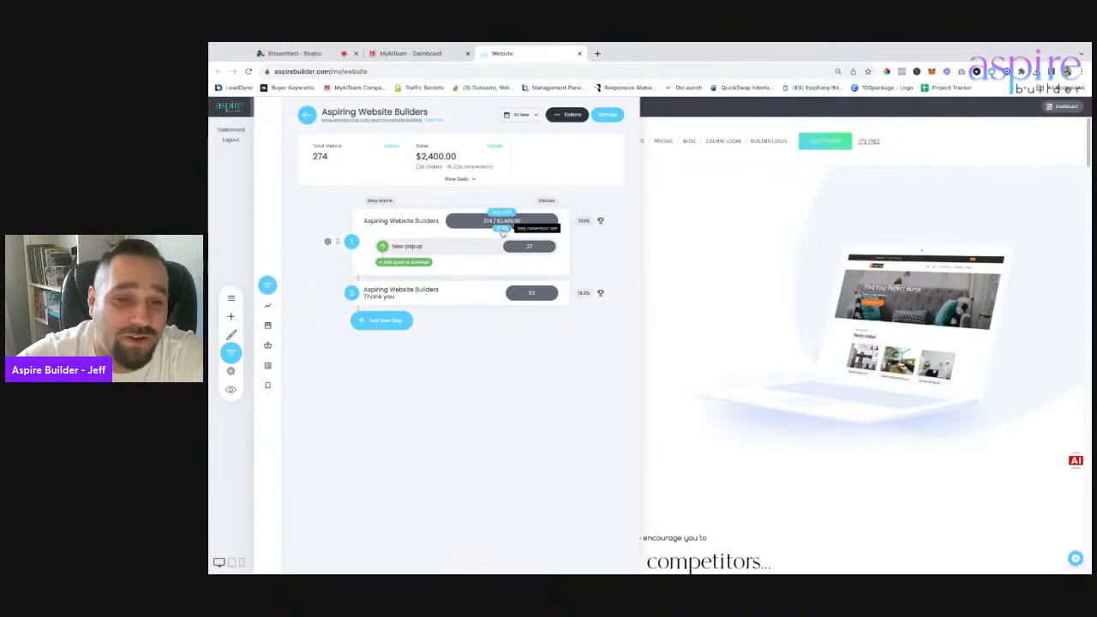
pyautogui.click(473, 181)
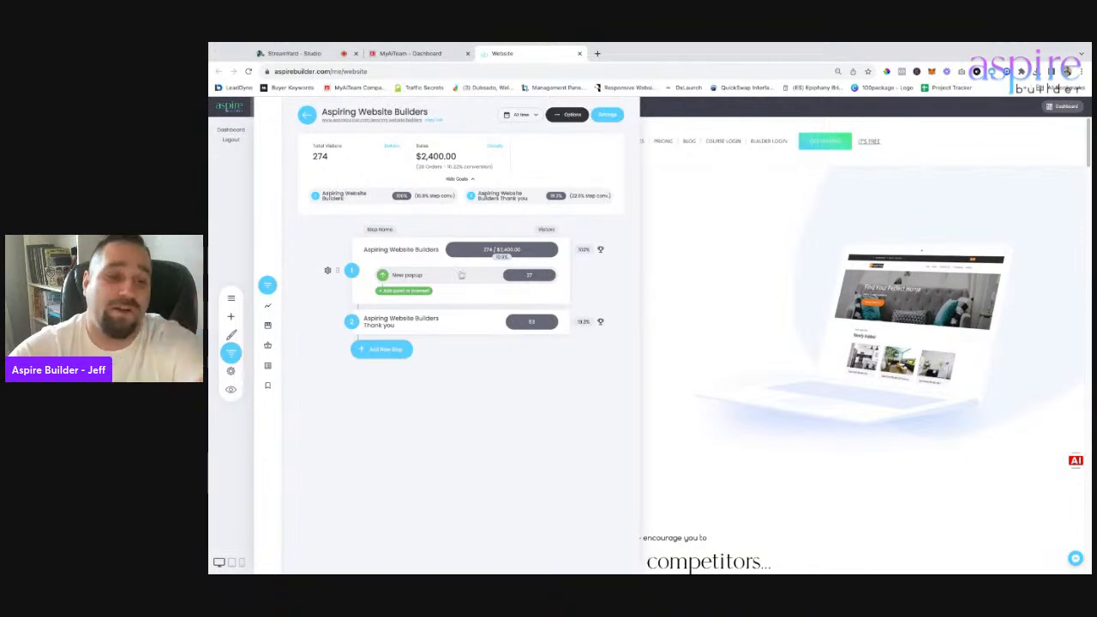
pyautogui.click(231, 298)
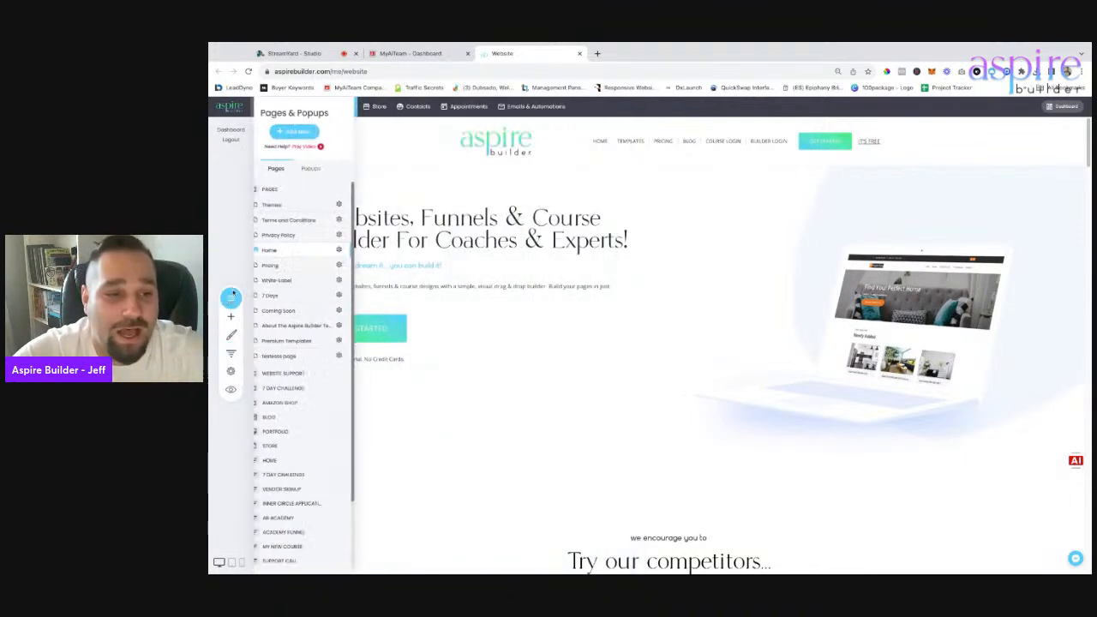
# Bring up My Websites & Funnels on the Funnels tab, listing Home, 7 Day Challenge and Vendor Signup.
pyautogui.click(231, 350)
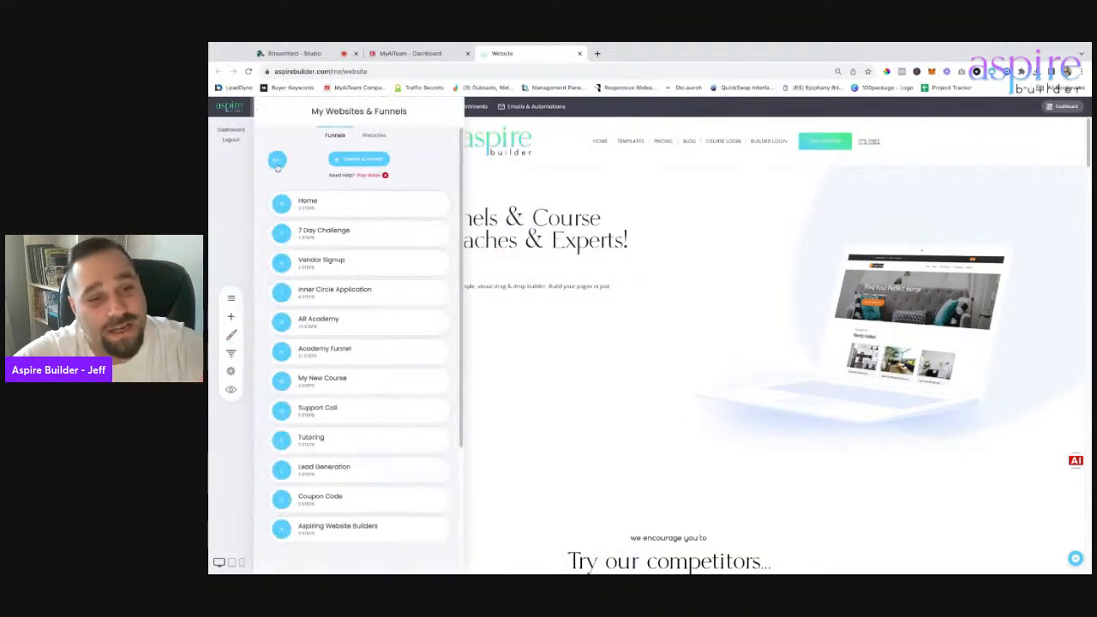
pyautogui.click(230, 299)
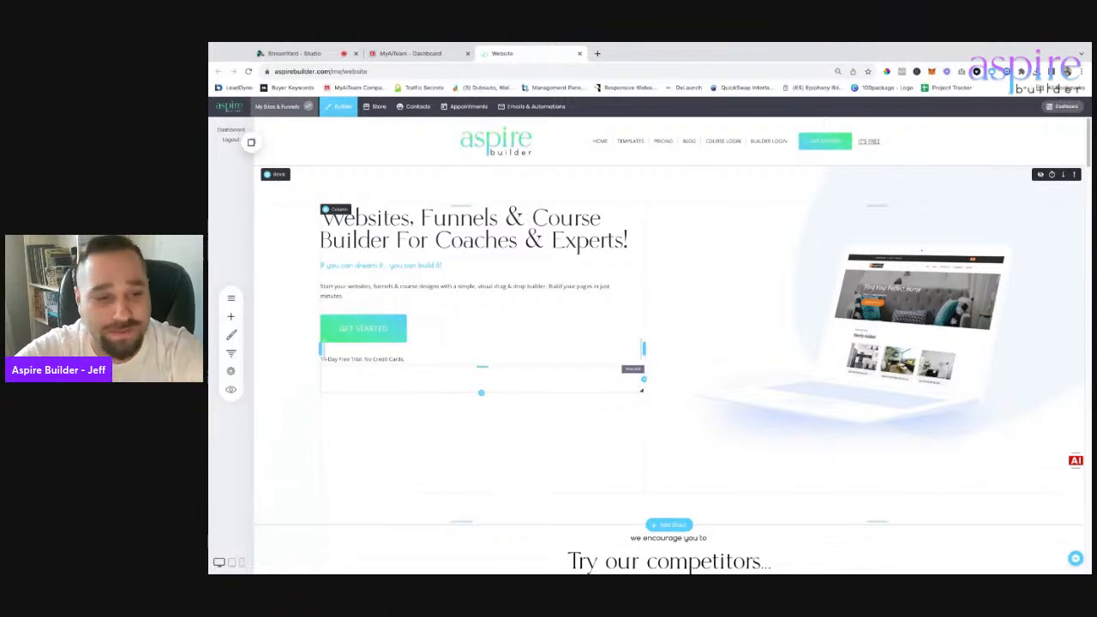
pyautogui.click(231, 353)
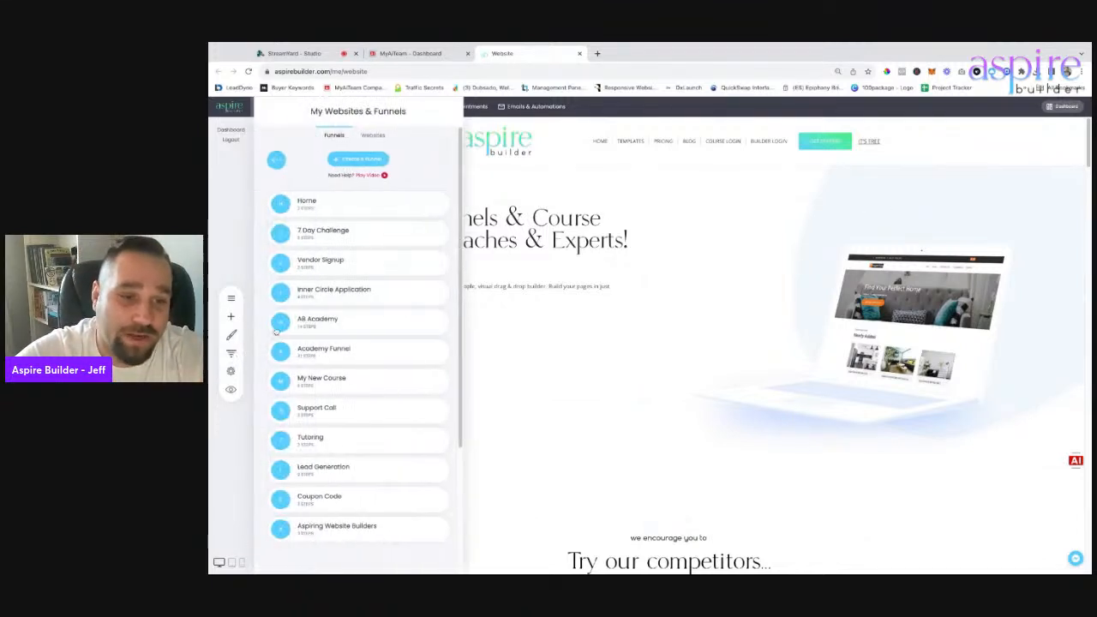
pyautogui.click(231, 353)
pyautogui.click(232, 353)
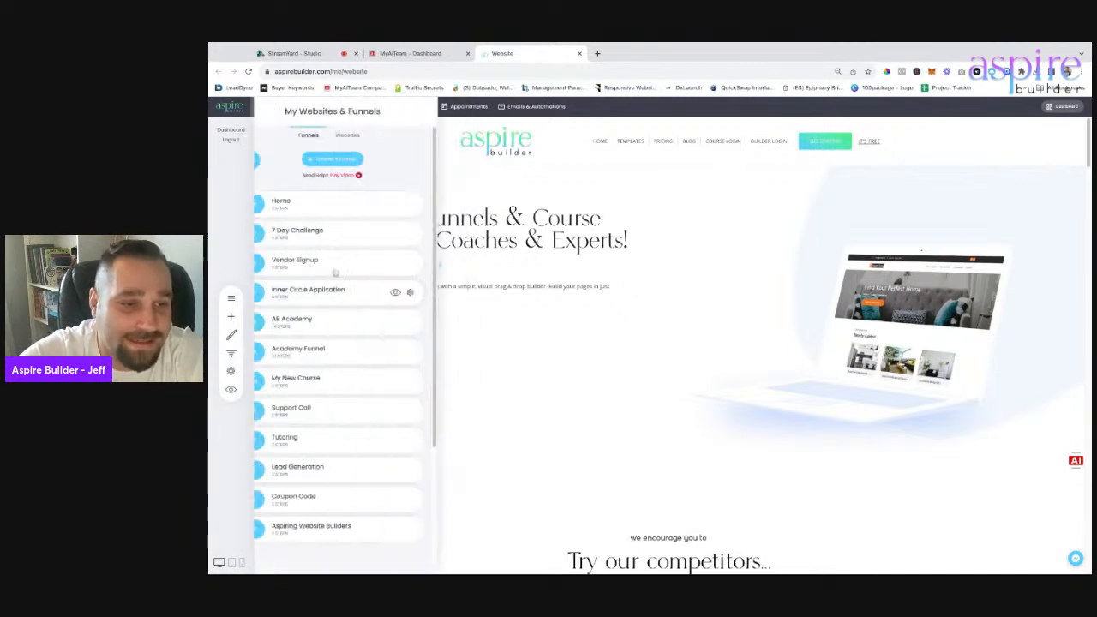
# Start a new funnel and browse the Lead Generation and Webinar templates.
pyautogui.click(358, 160)
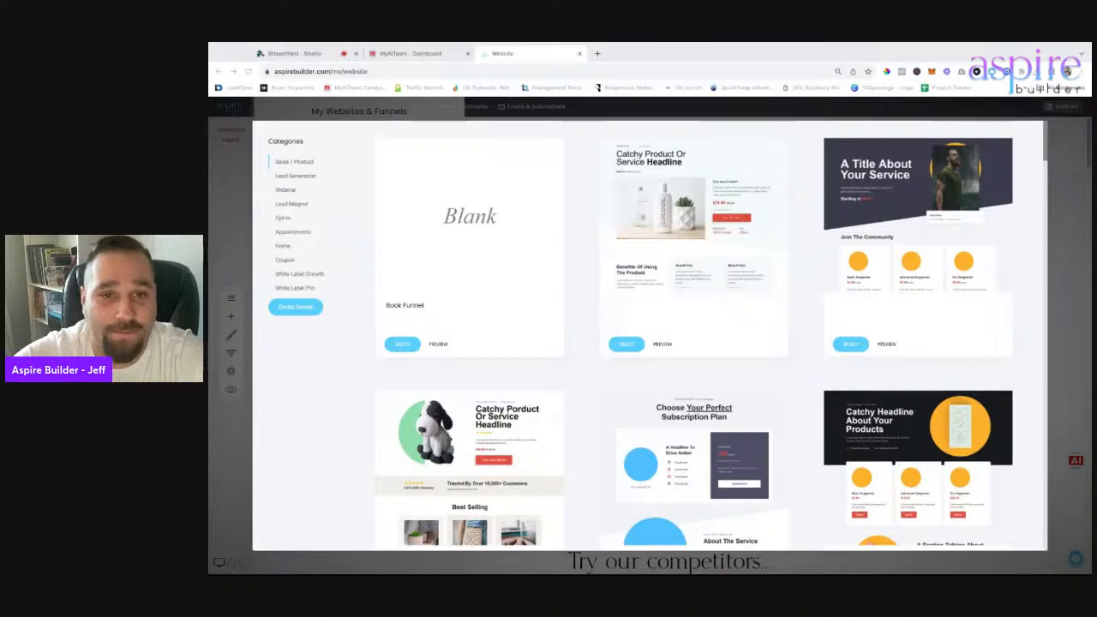
pyautogui.click(296, 175)
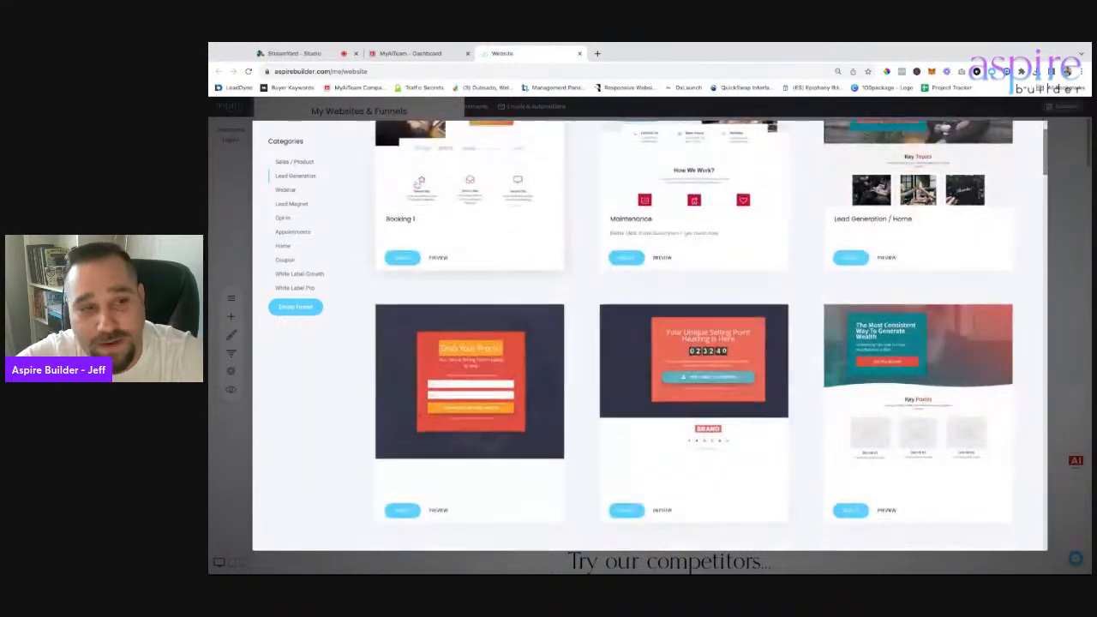
pyautogui.scroll(-2, 496, 284)
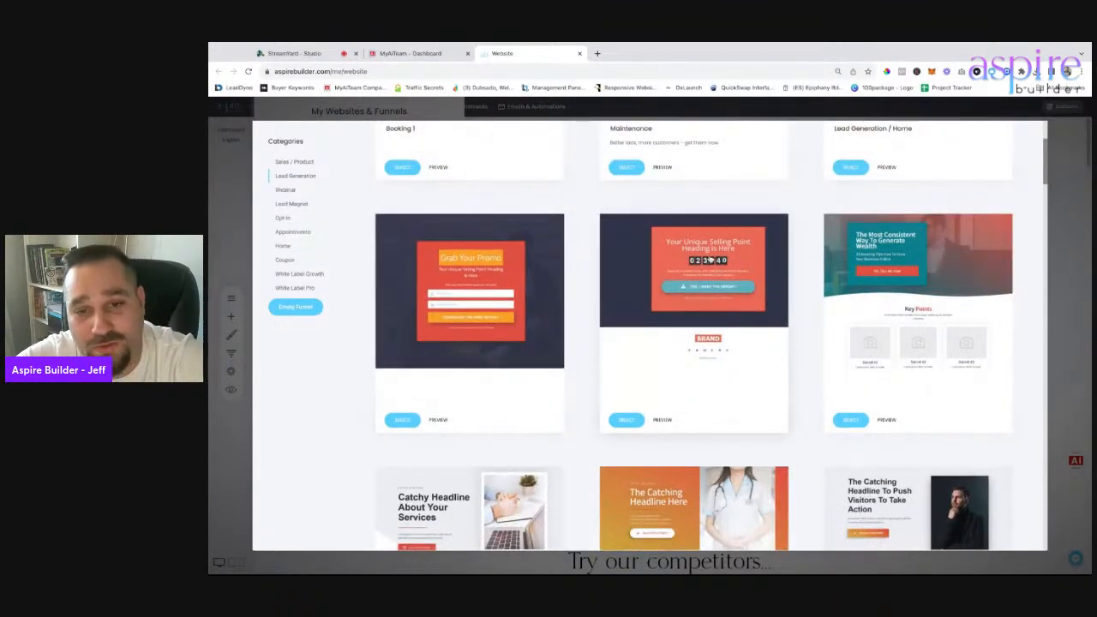
pyautogui.scroll(-1, 722, 291)
pyautogui.scroll(-6, 598, 314)
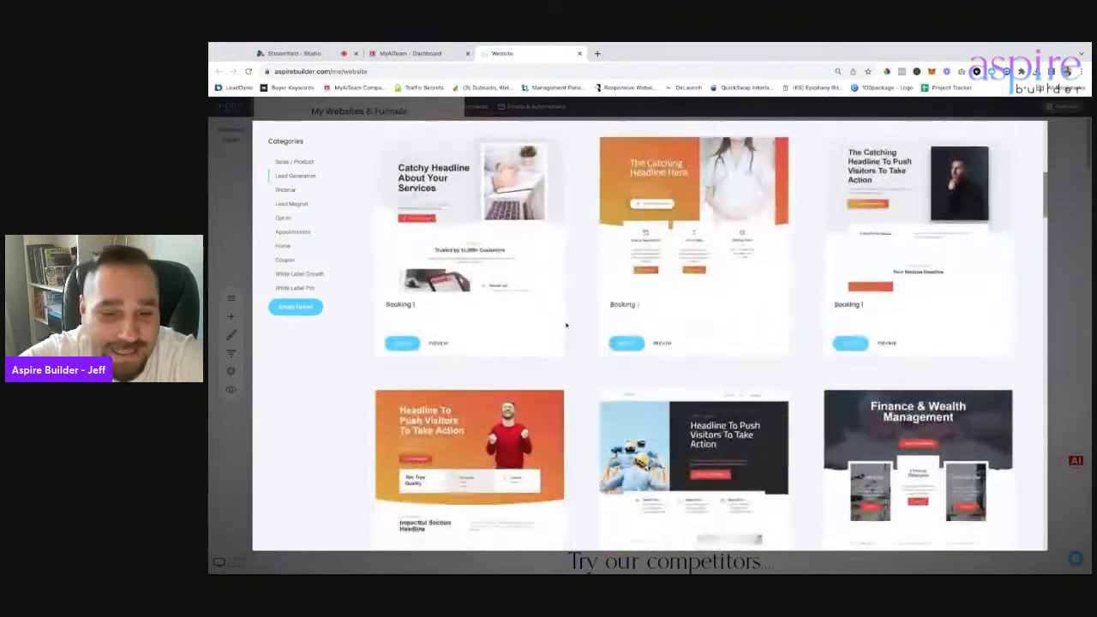
pyautogui.scroll(-8, 580, 308)
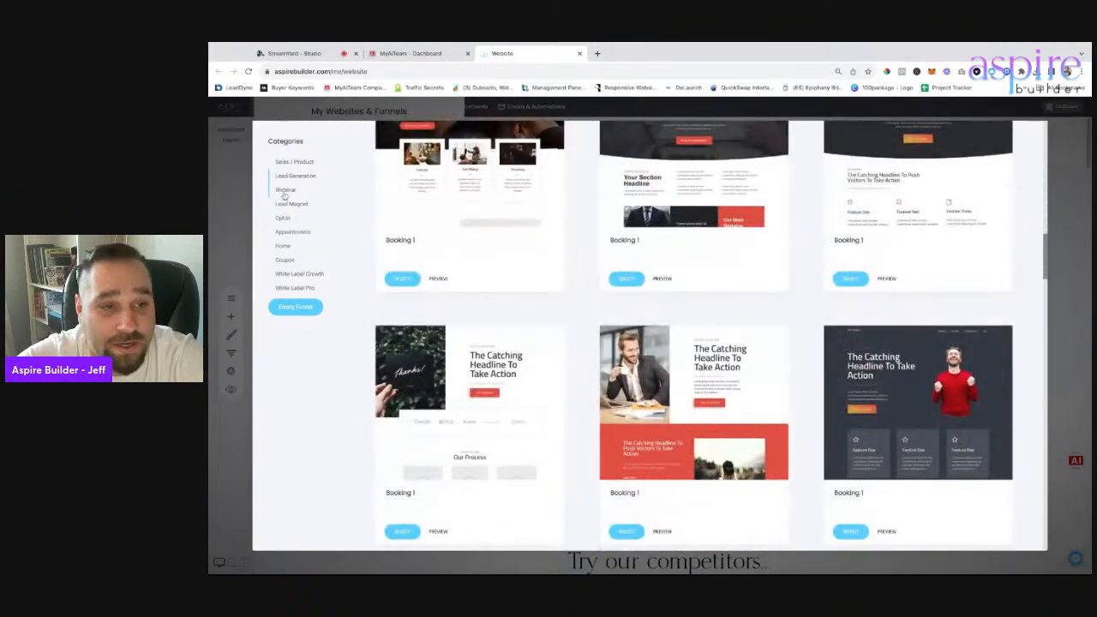
pyautogui.click(284, 190)
pyautogui.scroll(6, 400, 320)
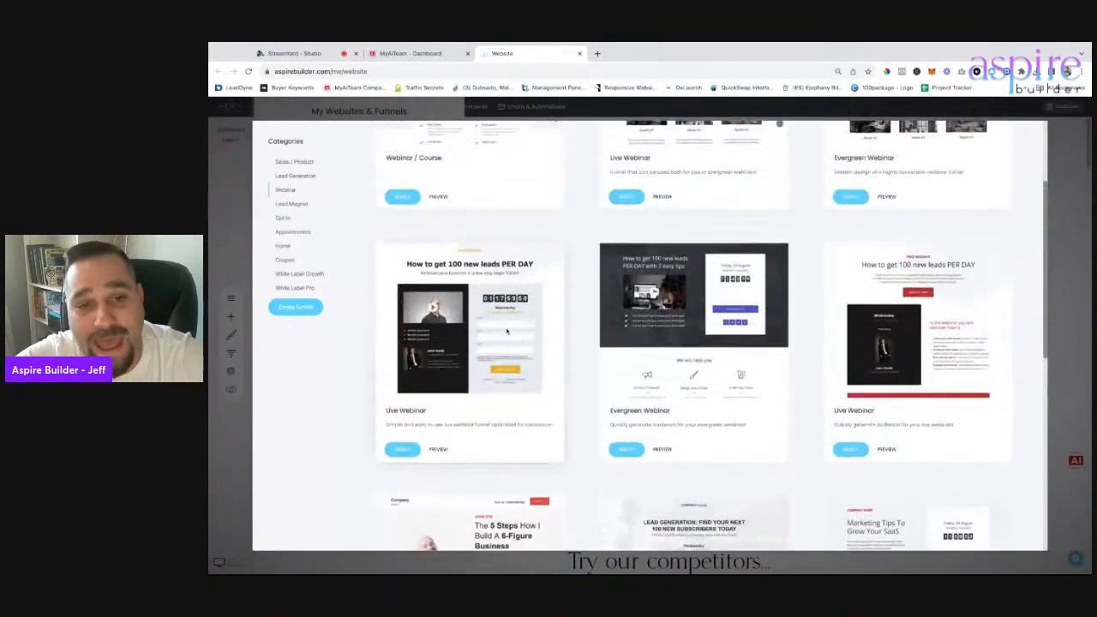
pyautogui.scroll(3, 507, 330)
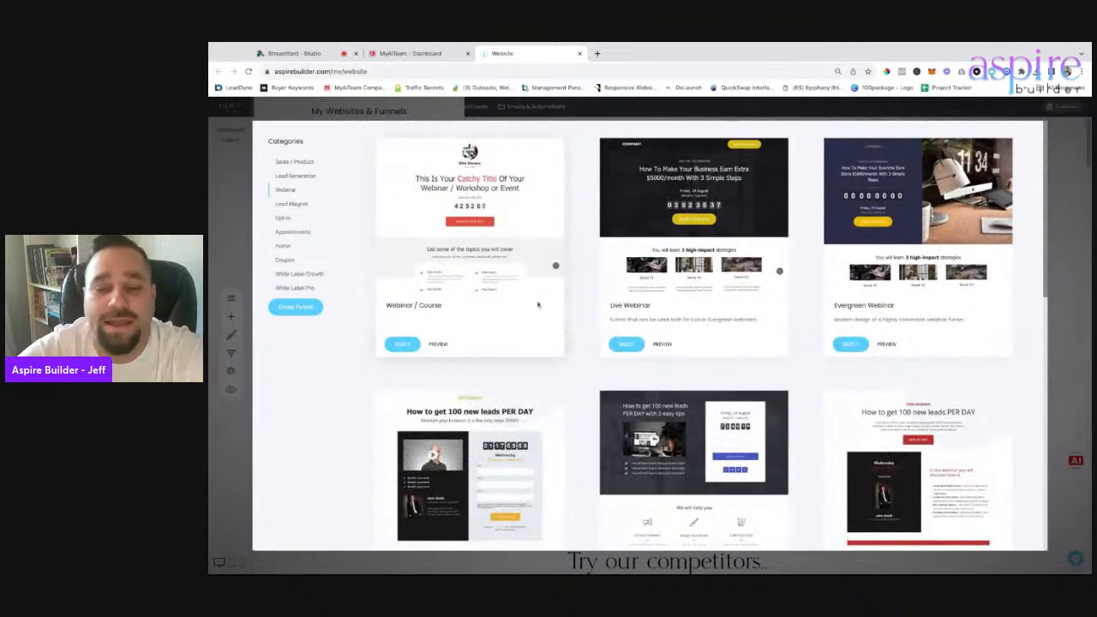
pyautogui.scroll(-5, 561, 291)
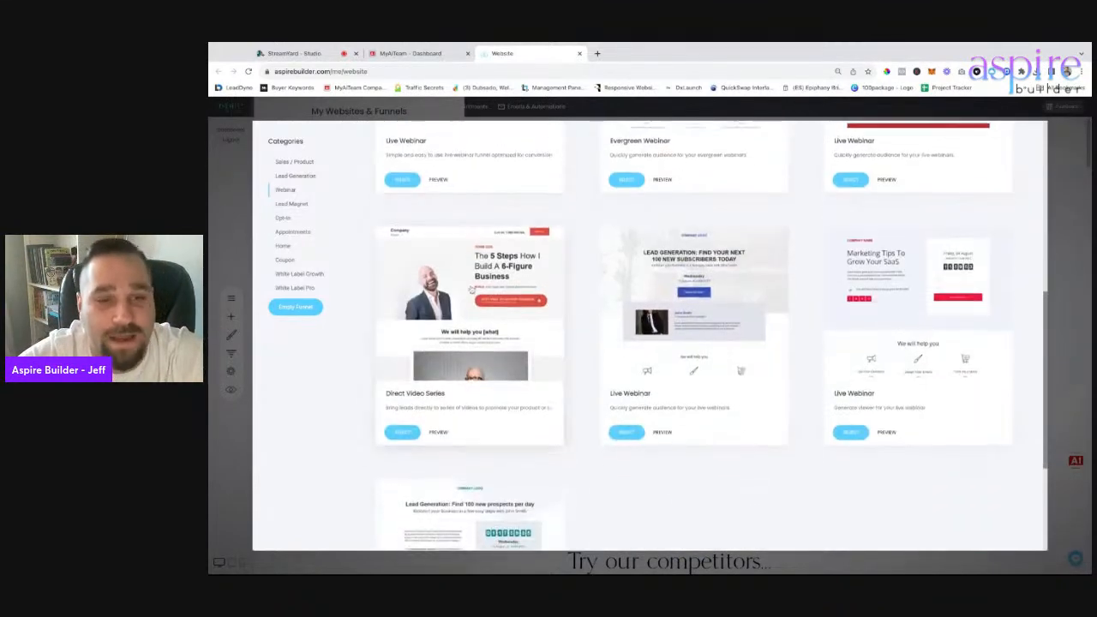
# Select the Coupon Code template from the Lead Magnet category.
pyautogui.click(291, 204)
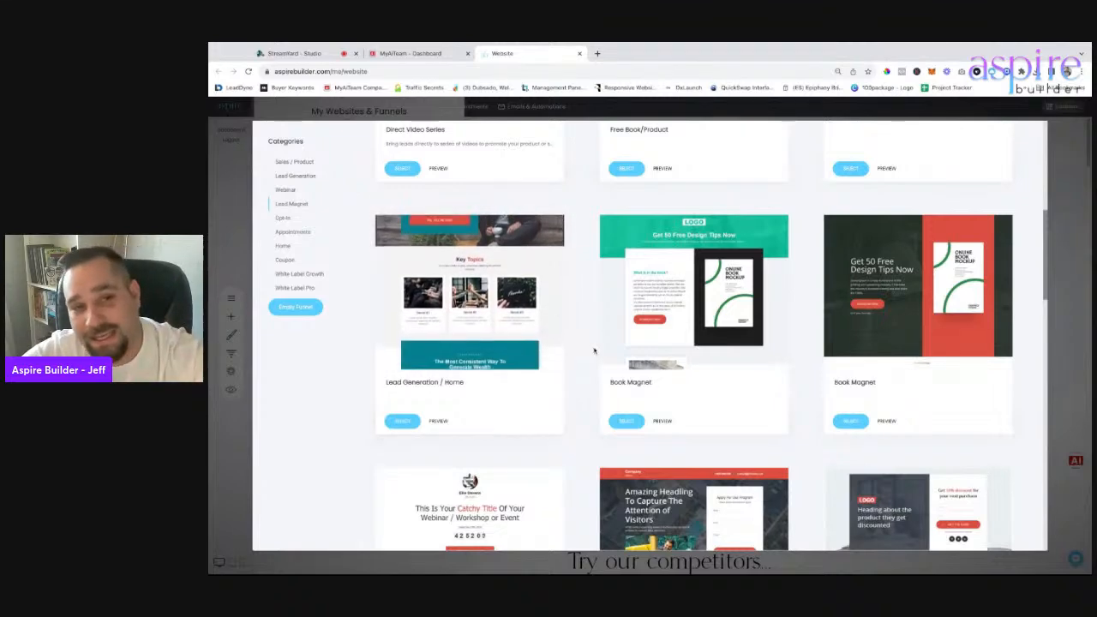
pyautogui.scroll(4, 594, 352)
pyautogui.scroll(1, 594, 358)
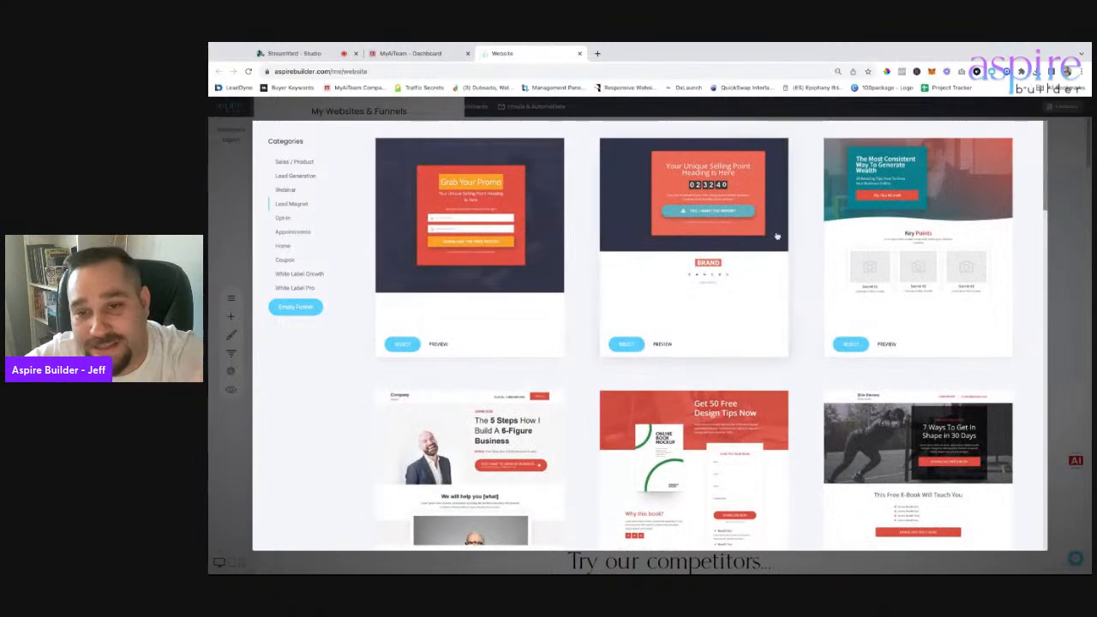
pyautogui.scroll(-10, 635, 355)
pyautogui.scroll(-3, 669, 351)
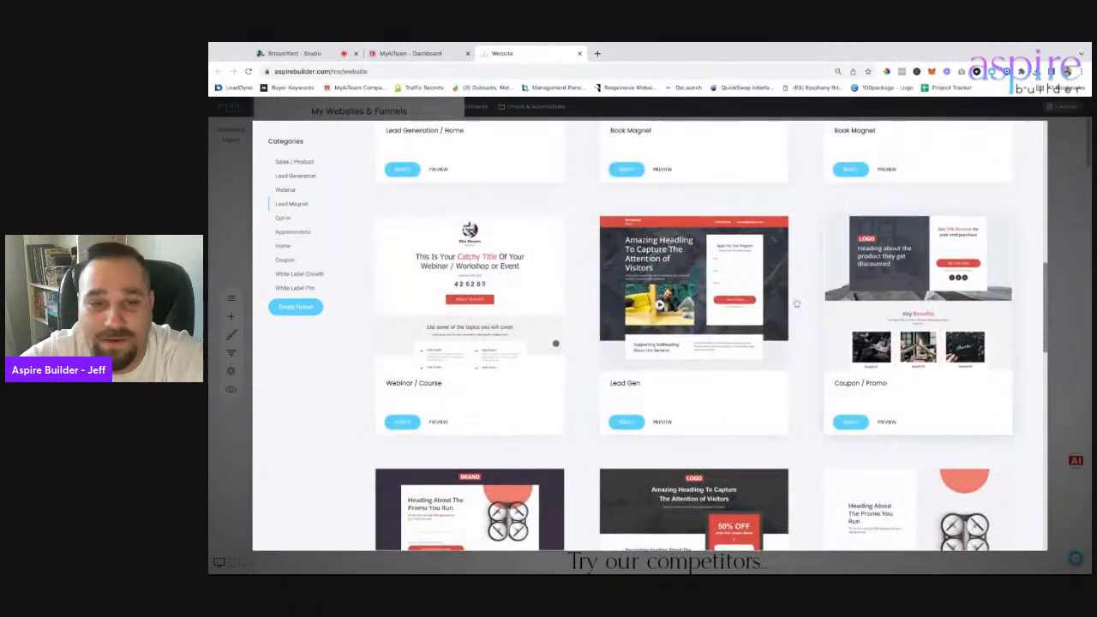
pyautogui.scroll(-1, 634, 309)
pyautogui.scroll(-1, 630, 298)
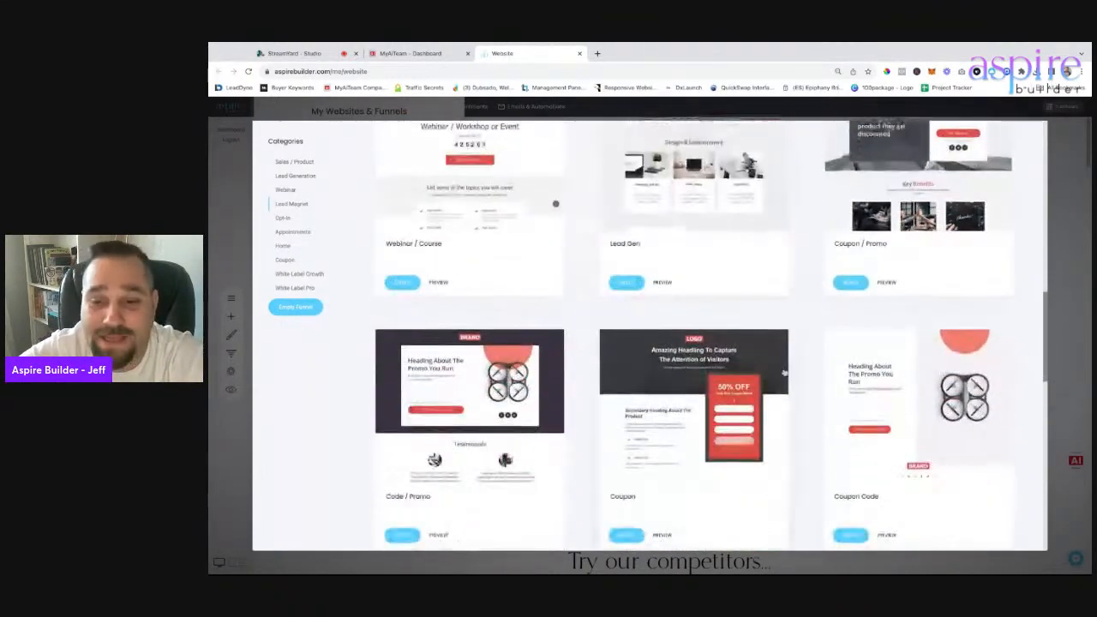
pyautogui.scroll(-1, 921, 358)
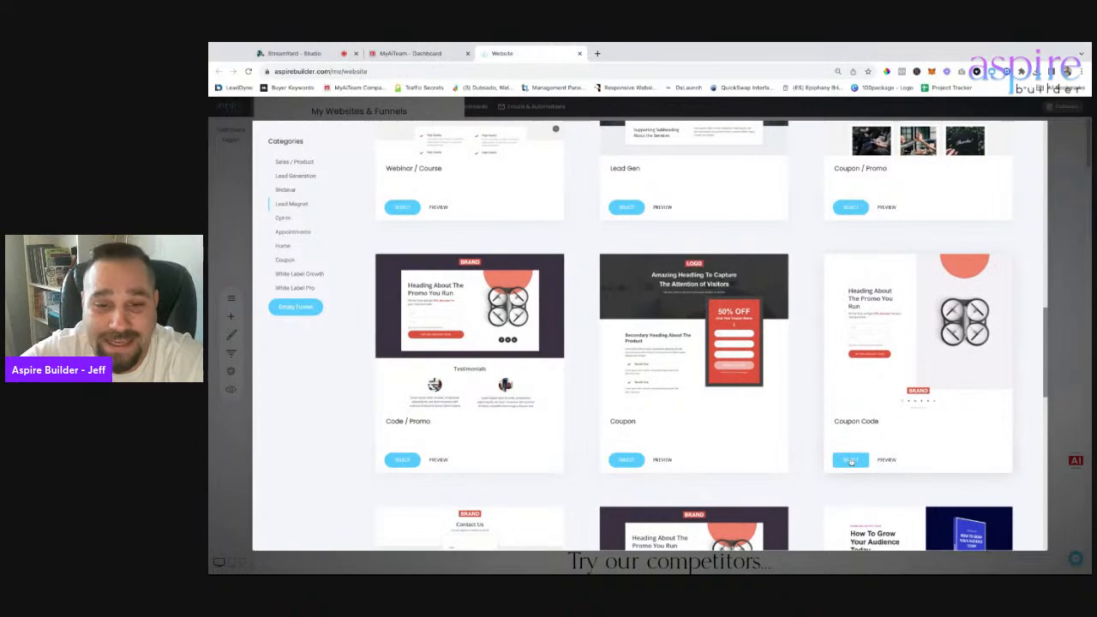
pyautogui.click(850, 460)
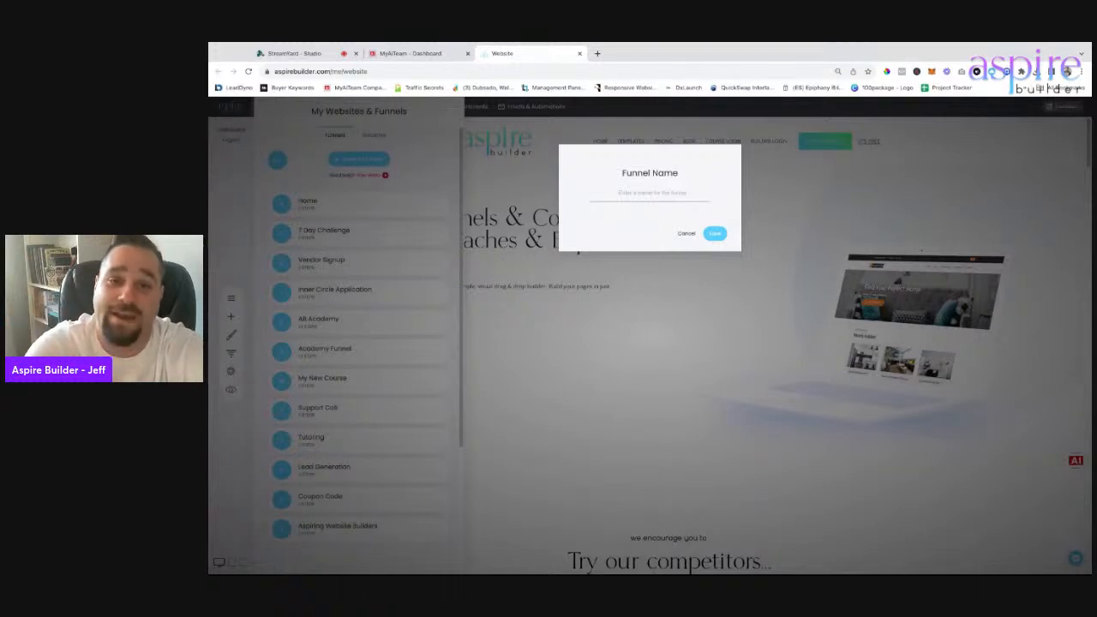
# Name the new funnel 'How to create Lead Magnets inside Aspire' and save it.
pyautogui.write('How to create ')
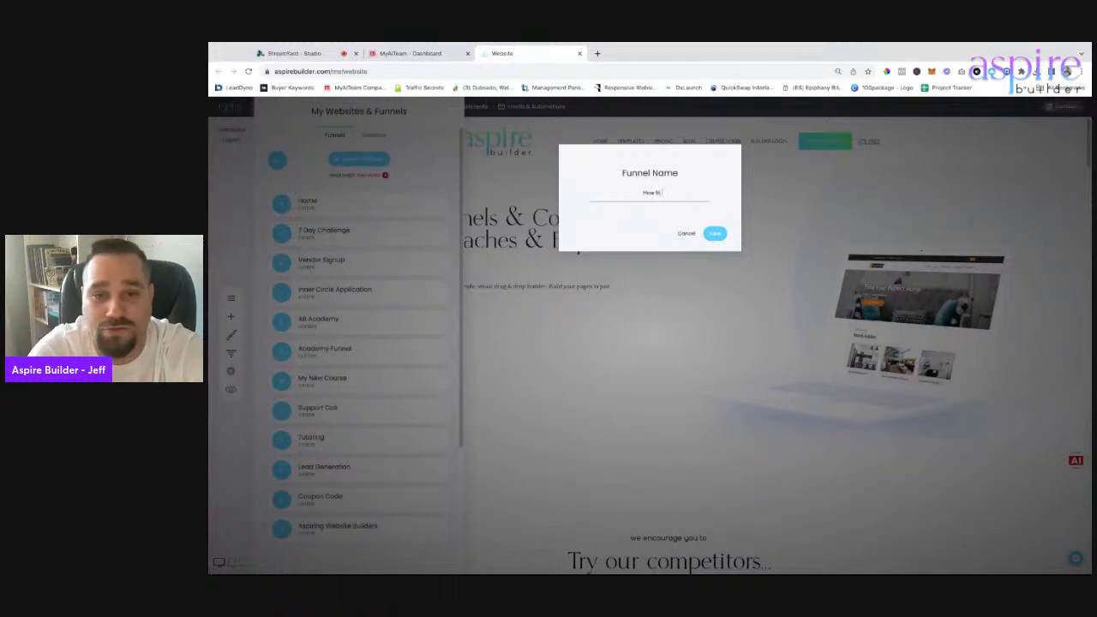
pyautogui.write('Lea')
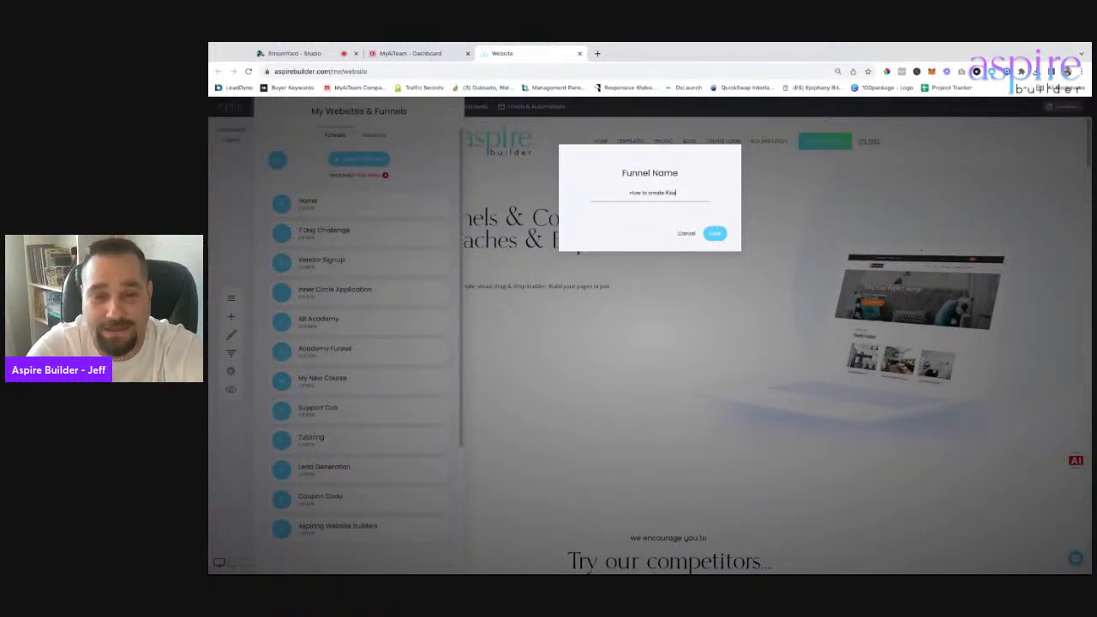
pyautogui.write('d Magn')
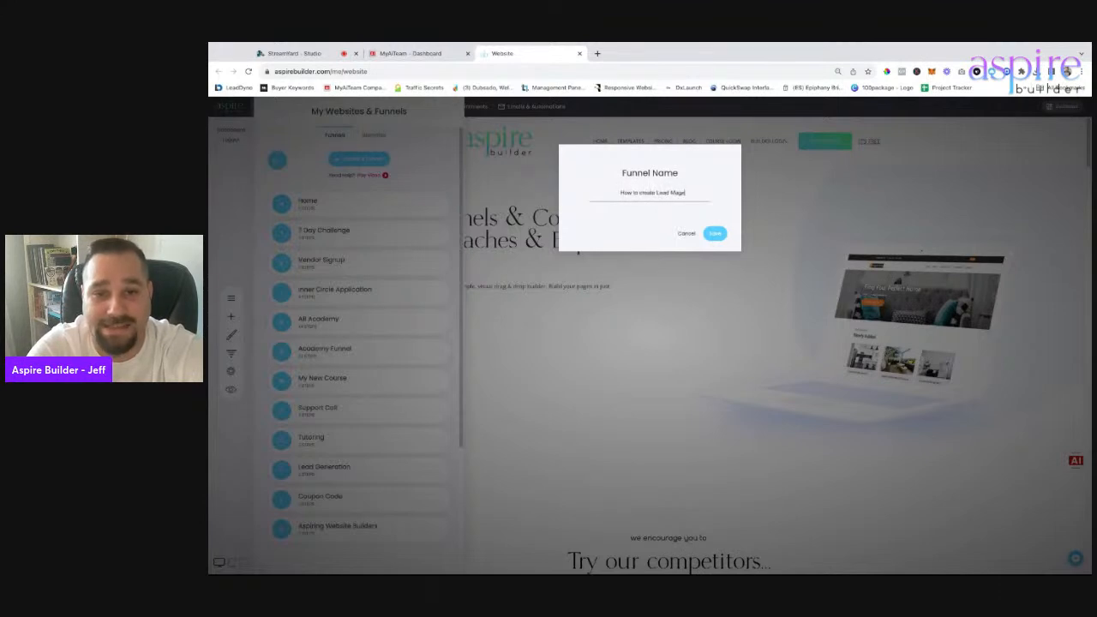
pyautogui.write('ets inside Aspire')
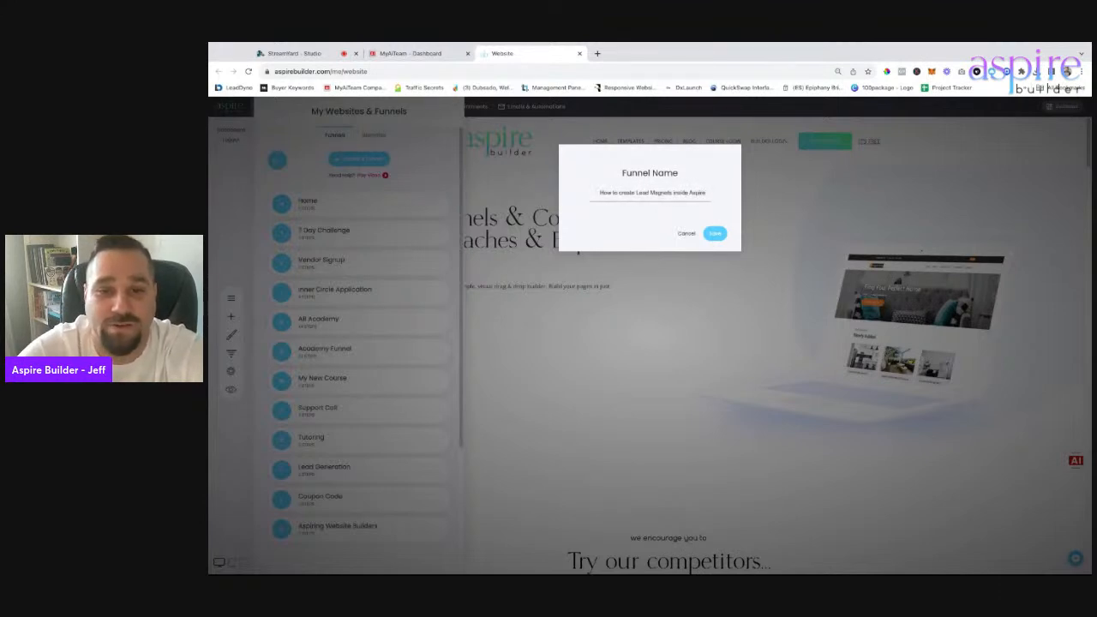
pyautogui.tripleClick(696, 193)
pyautogui.hotkey('ctrl', 'c')
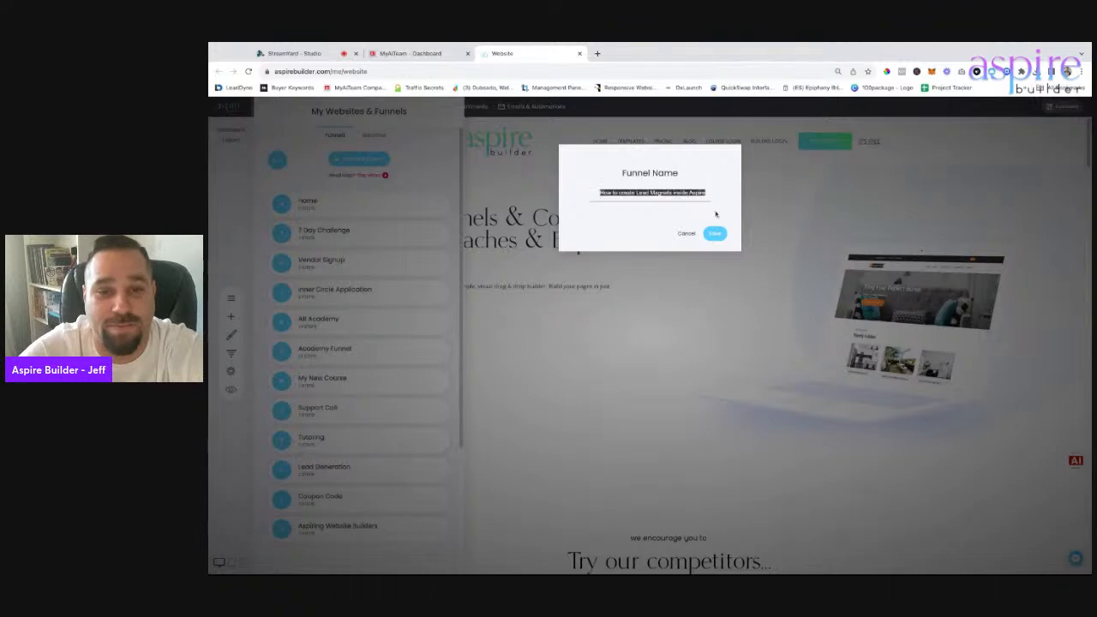
pyautogui.click(715, 236)
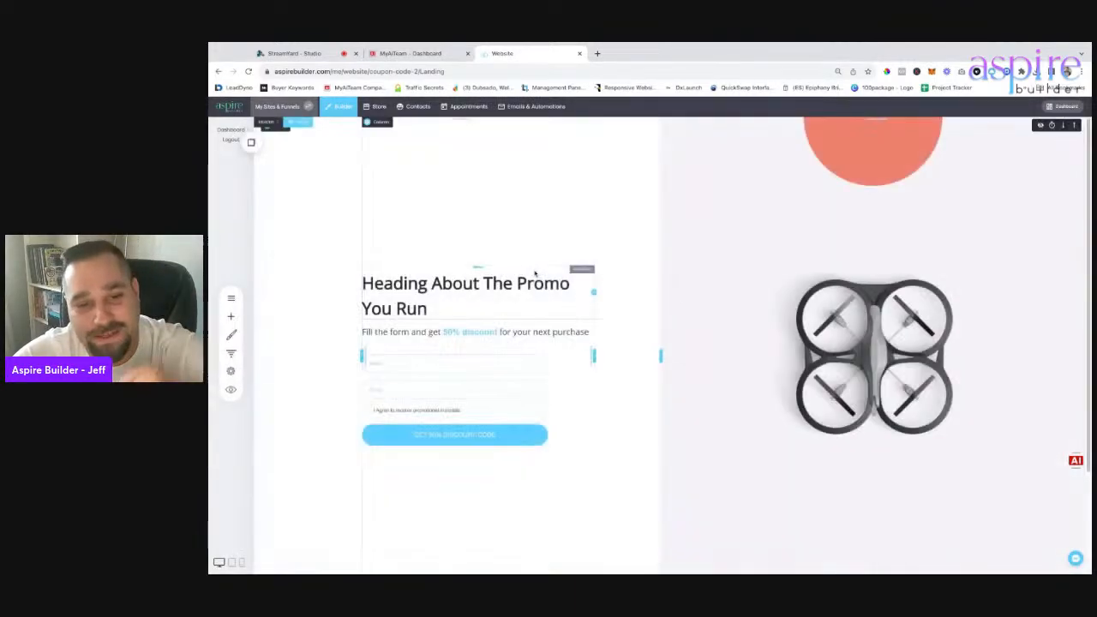
# Add a 'Thank Page' section label to the funnel steps, placed above the Coupon step.
pyautogui.tripleClick(422, 293)
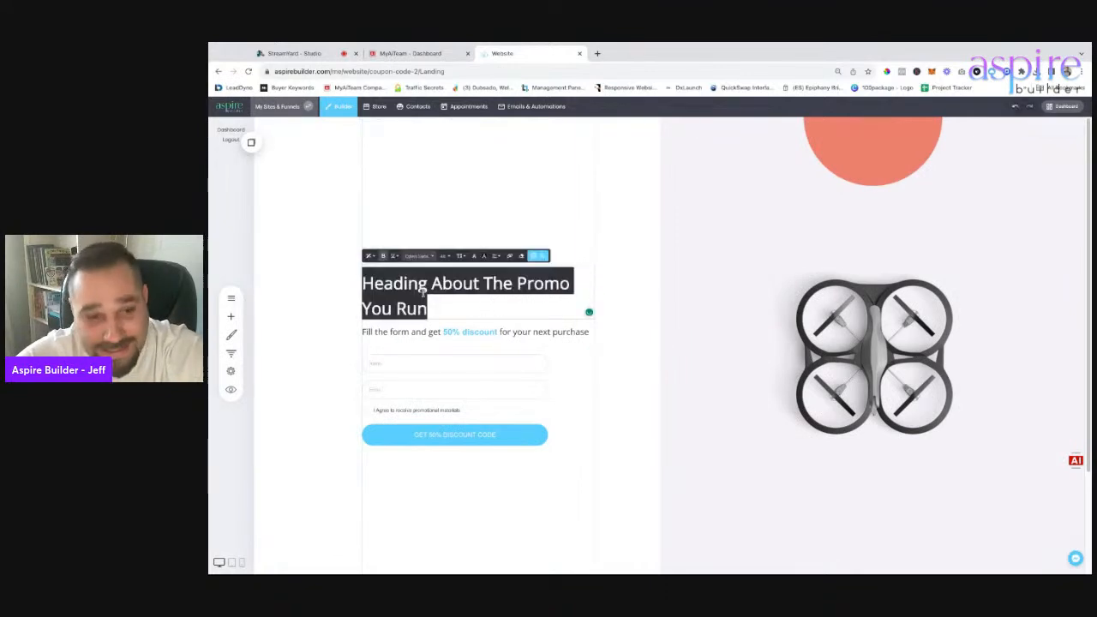
pyautogui.click(341, 277)
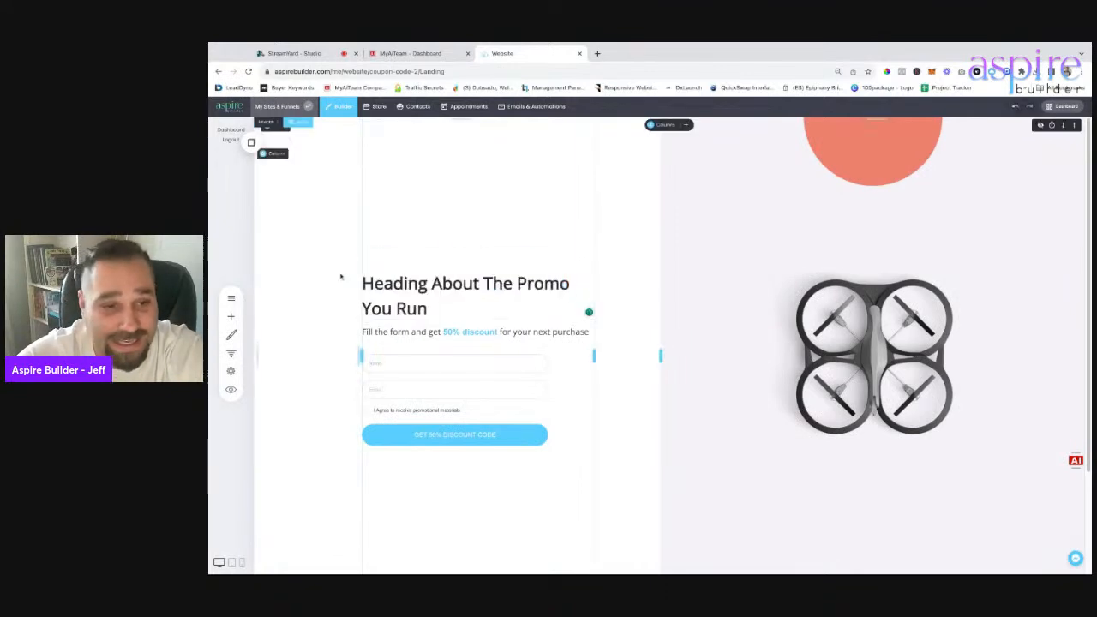
pyautogui.click(230, 354)
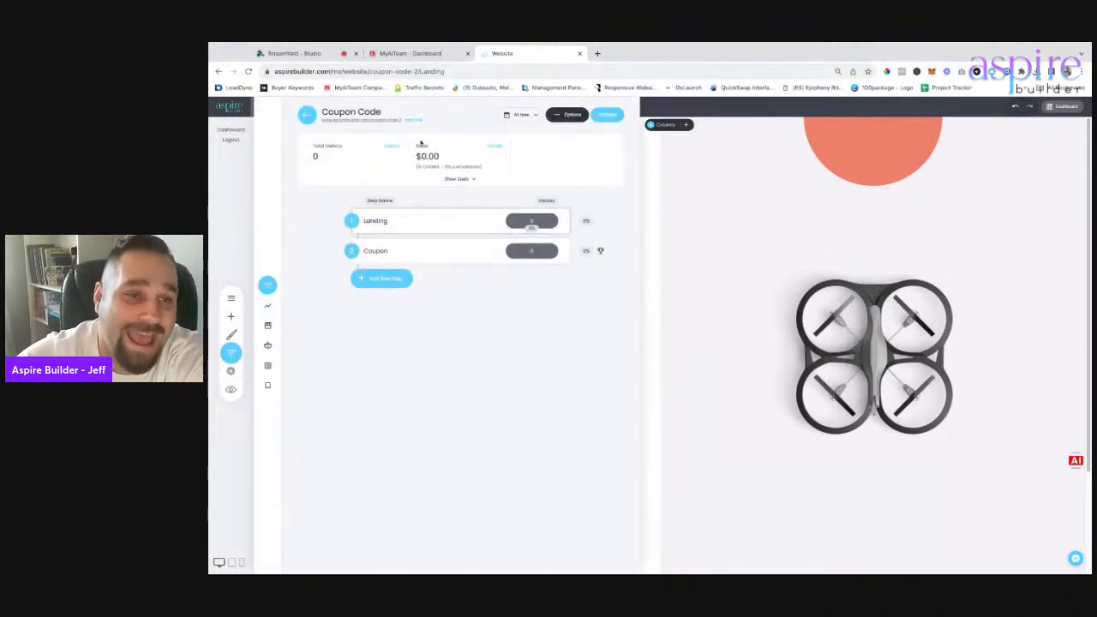
pyautogui.click(390, 288)
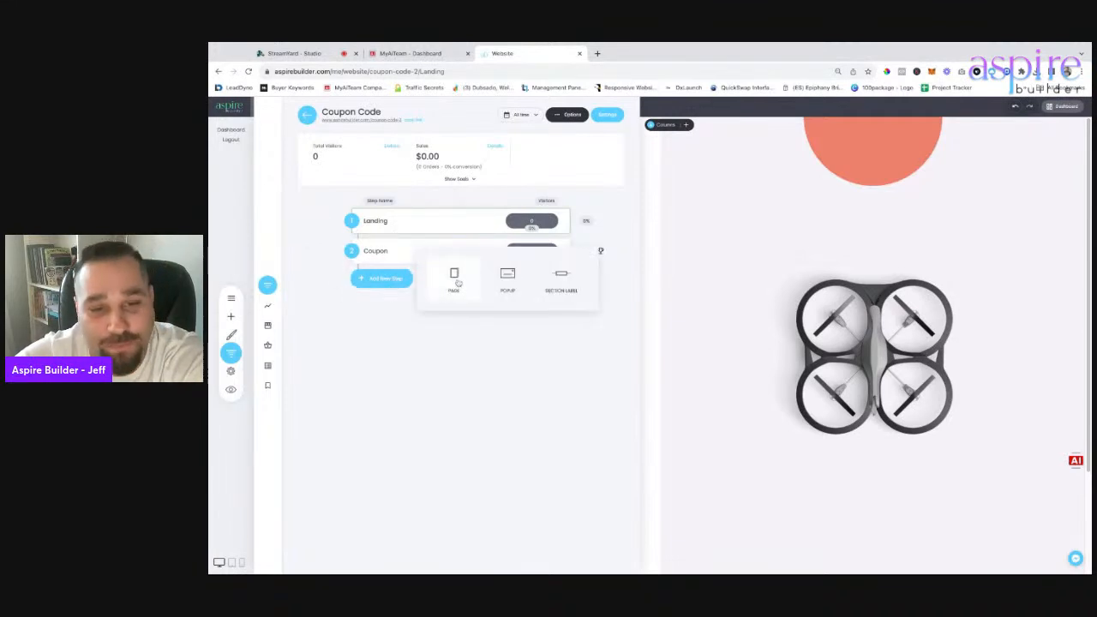
pyautogui.click(563, 279)
pyautogui.click(648, 237)
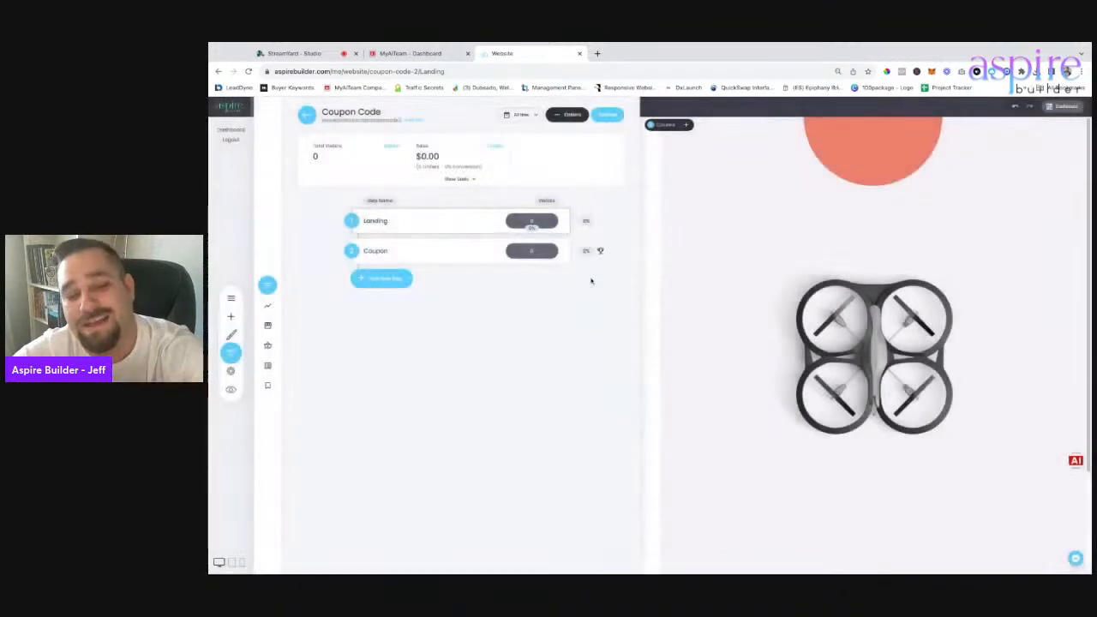
pyautogui.click(396, 281)
pyautogui.click(567, 283)
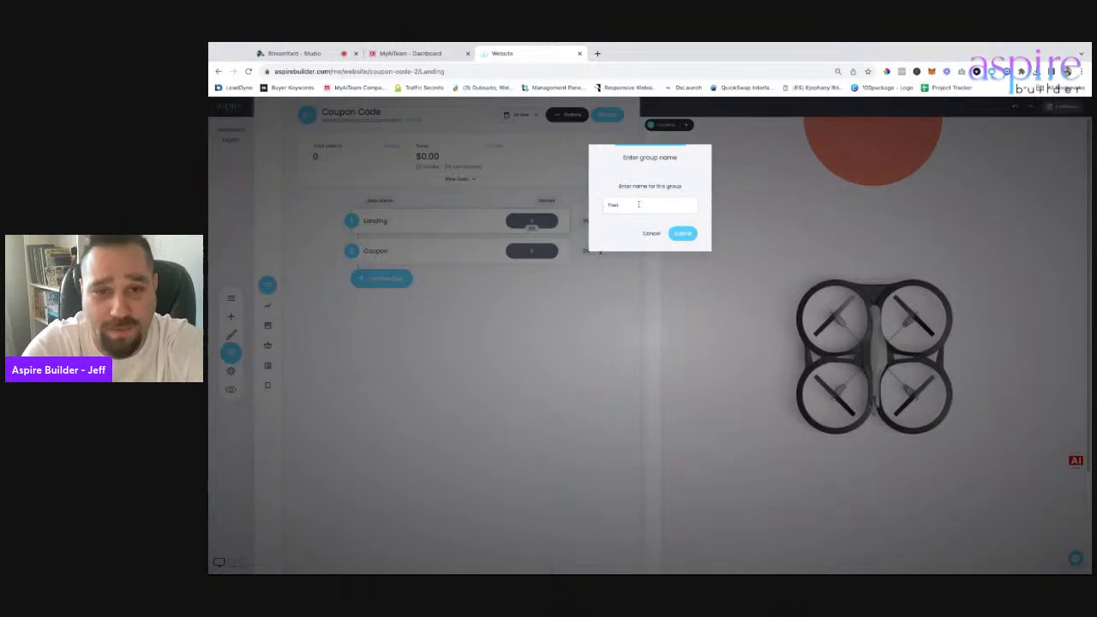
pyautogui.press('Return')
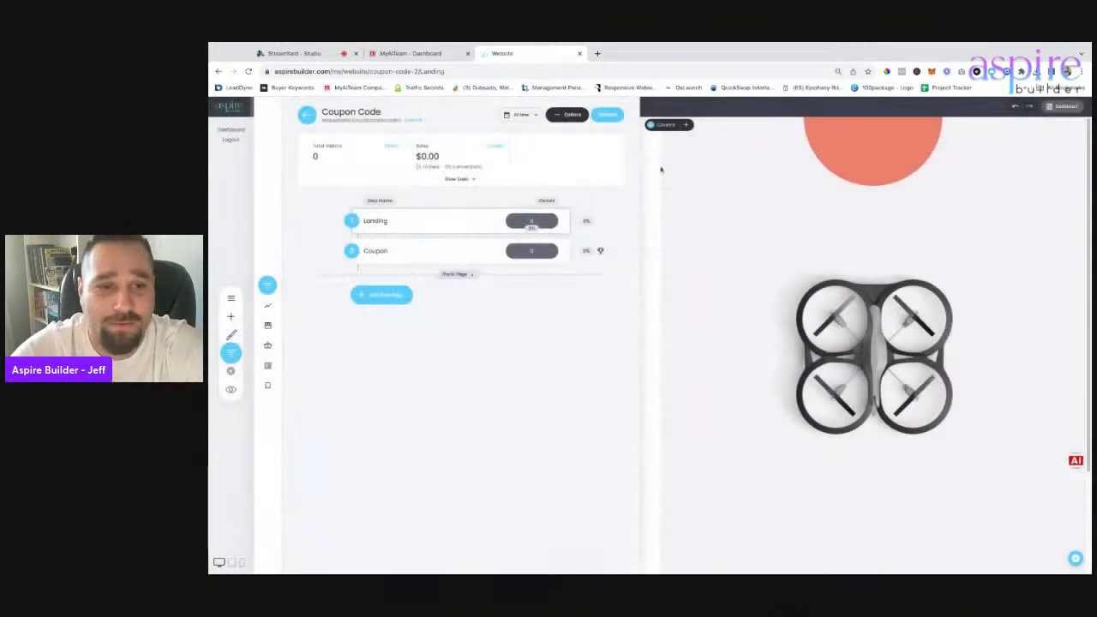
pyautogui.moveTo(456, 275); pyautogui.dragTo(463, 285)
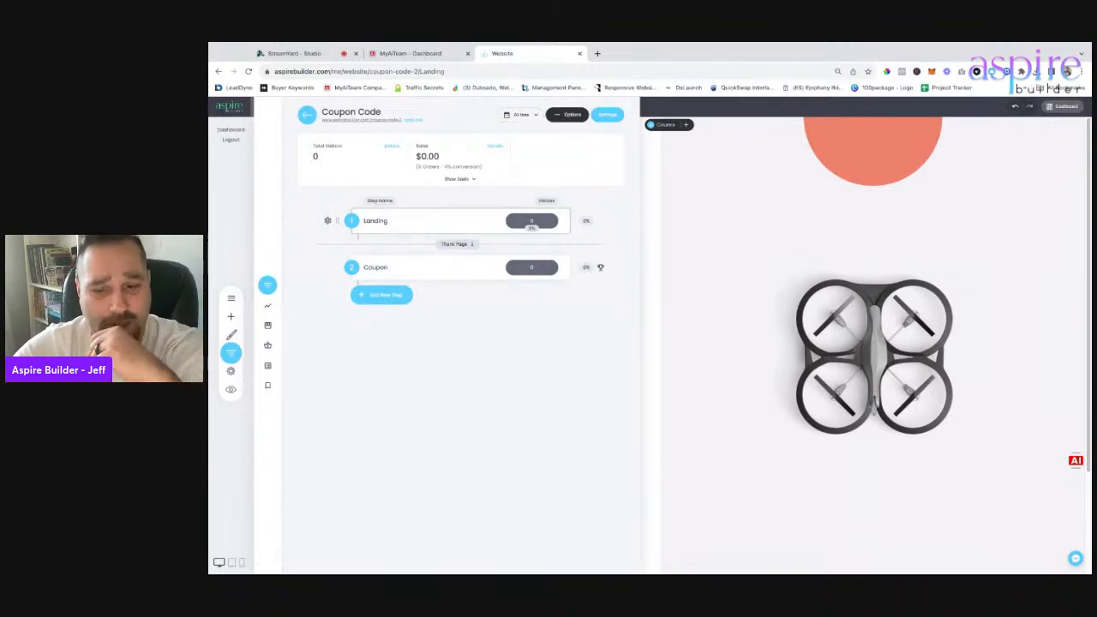
# Paste the lead-magnet title over the Landing page heading.
pyautogui.click(445, 220)
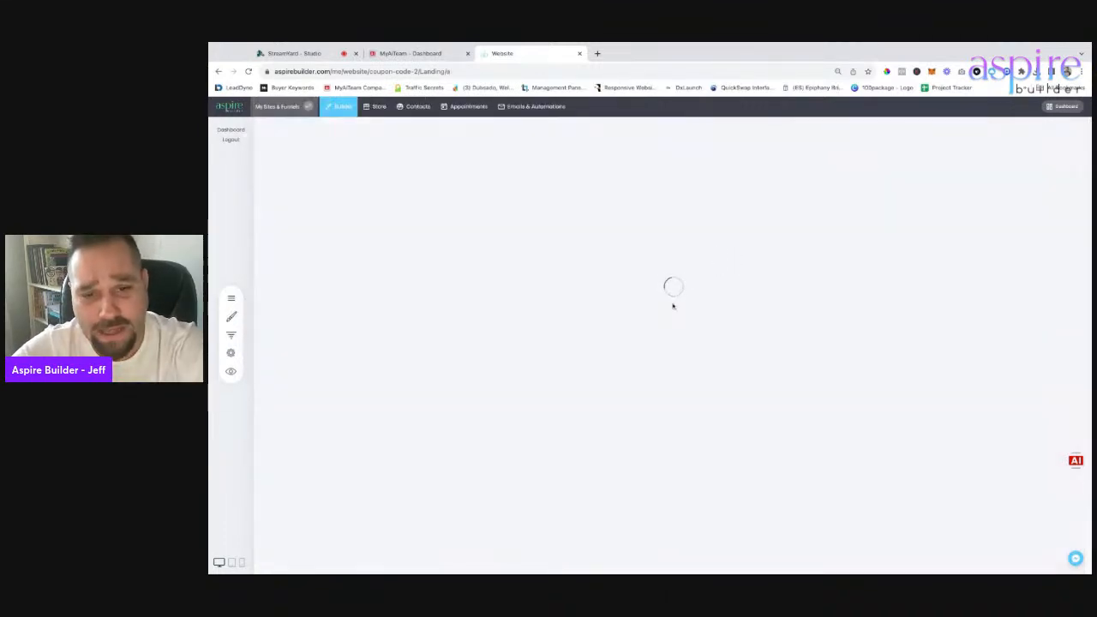
pyautogui.doubleClick(454, 292)
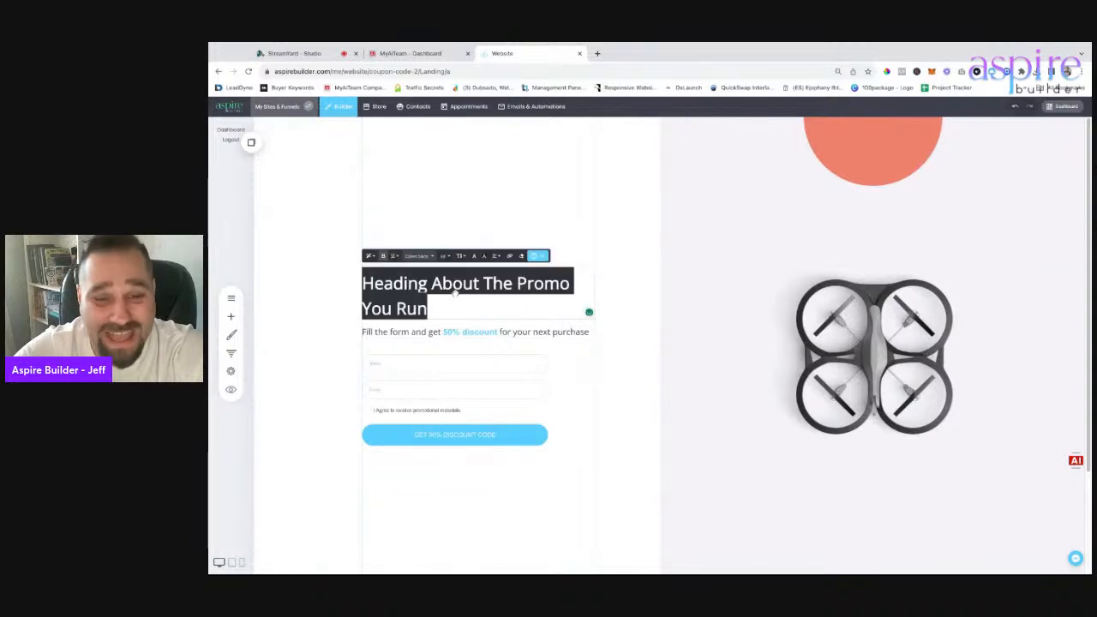
pyautogui.hotkey('ctrl', 'v')
# Retype the landing heading as 'How To Create Lead Magnets in Aspire Builder'.
pyautogui.tripleClick(449, 290)
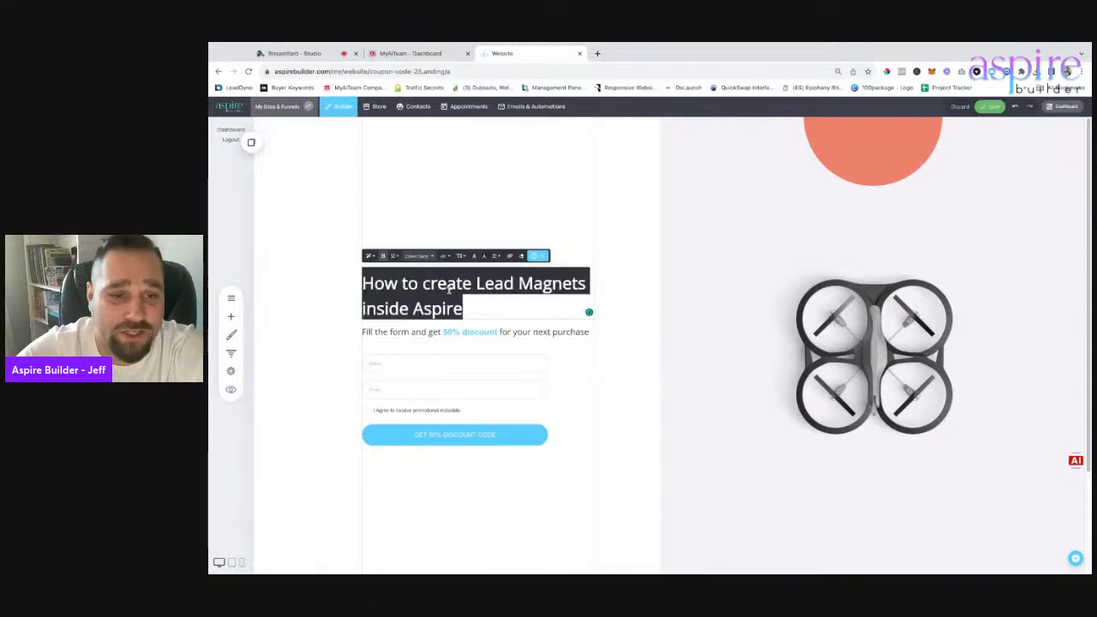
pyautogui.write('How To crea')
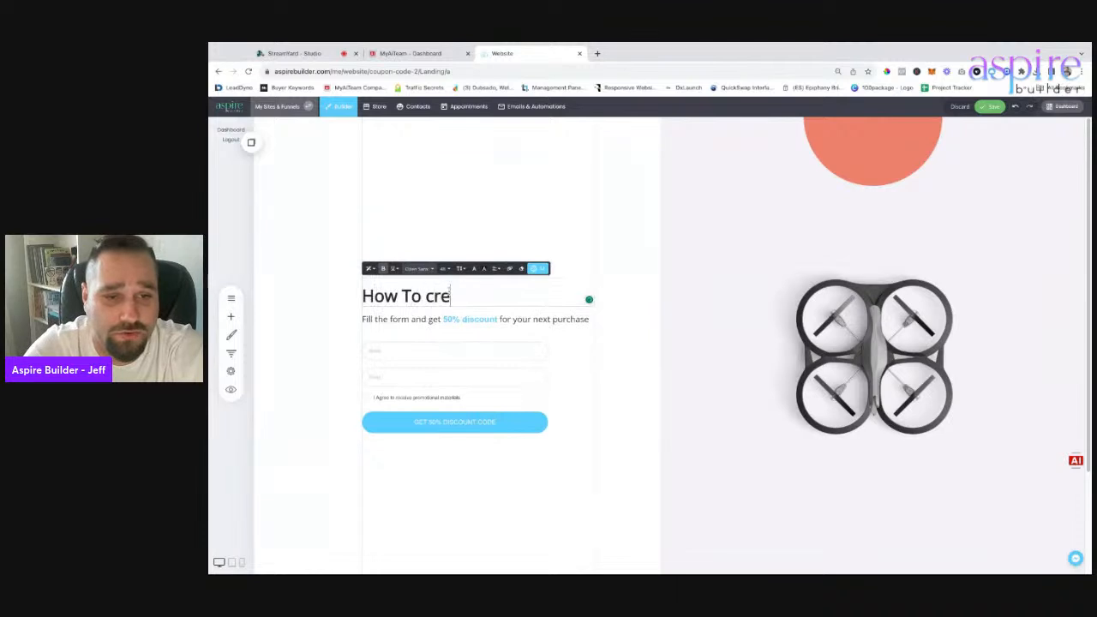
pyautogui.press('BackSpace')
pyautogui.press('BackSpace')
pyautogui.press('BackSpace')
pyautogui.press('BackSpace')
pyautogui.write('Create L')
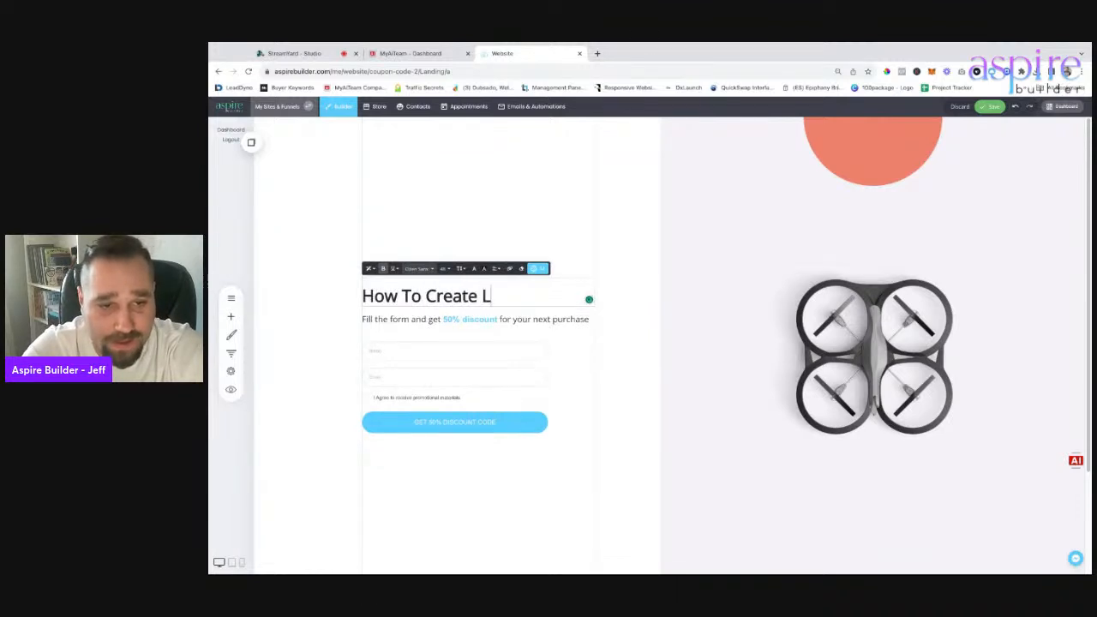
pyautogui.write('ead Magnets ')
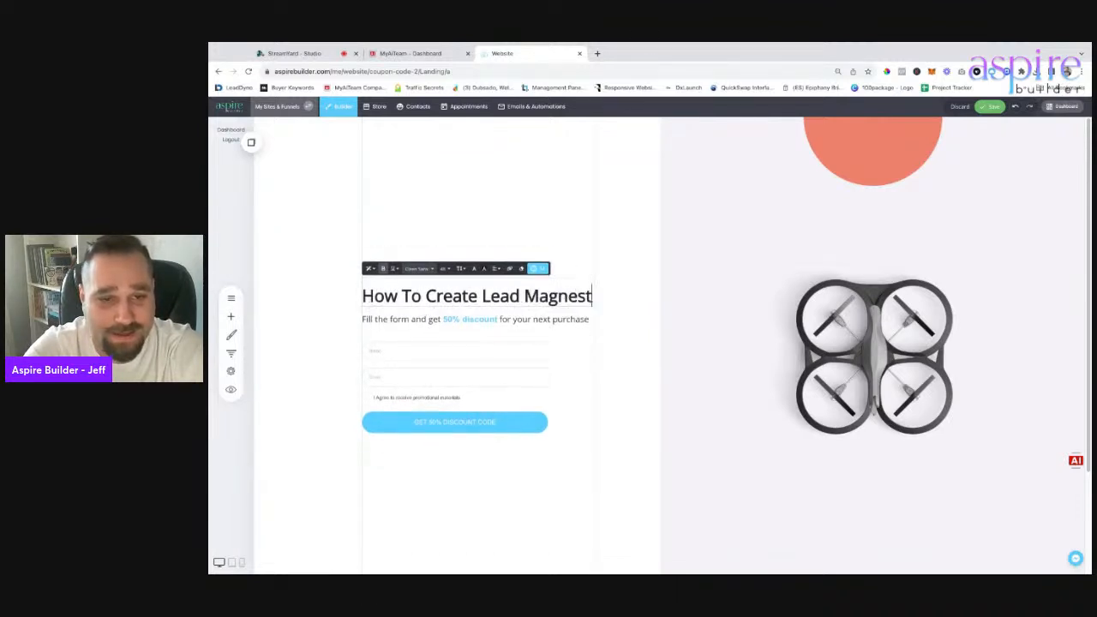
pyautogui.write('in Aspire B')
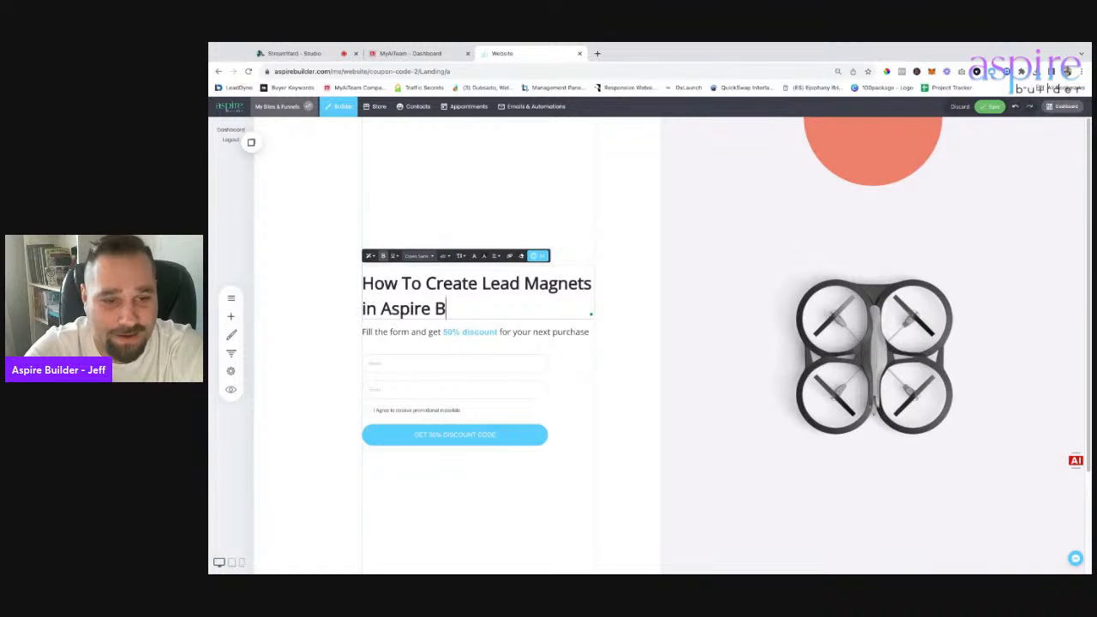
pyautogui.write('uilder!')
pyautogui.press('BackSpace')
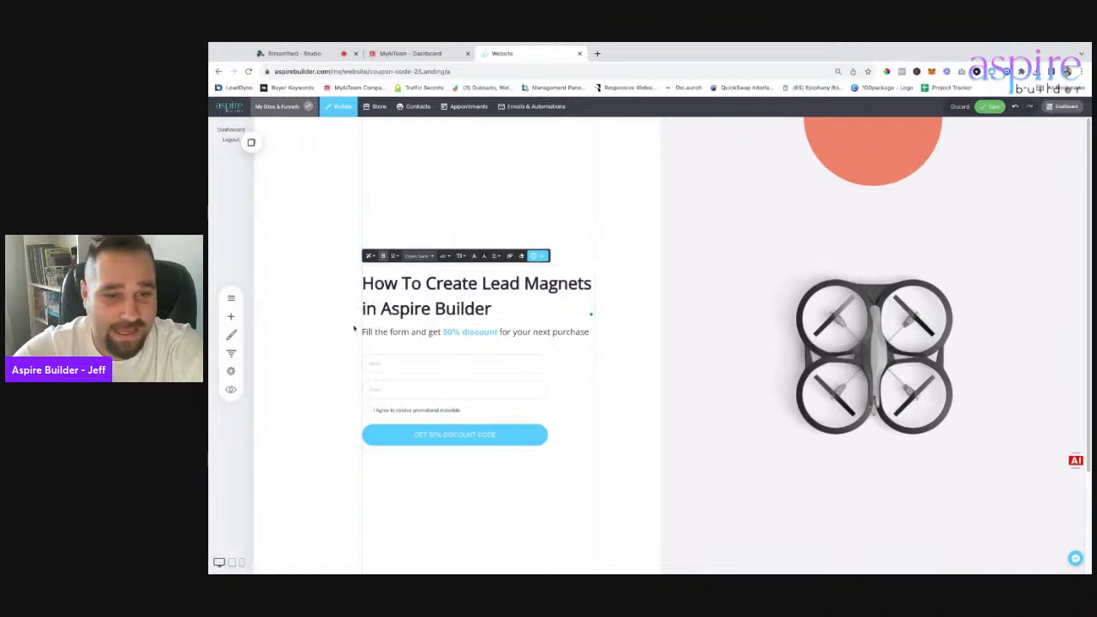
pyautogui.click(360, 343)
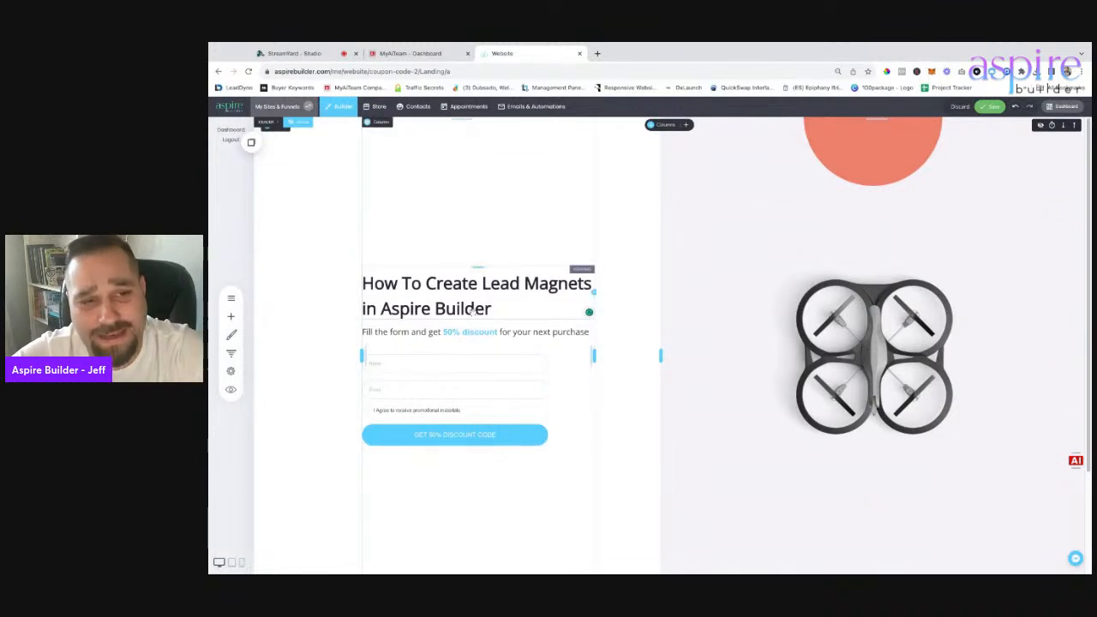
# Save the landing page and return to the list of funnels.
pyautogui.click(992, 107)
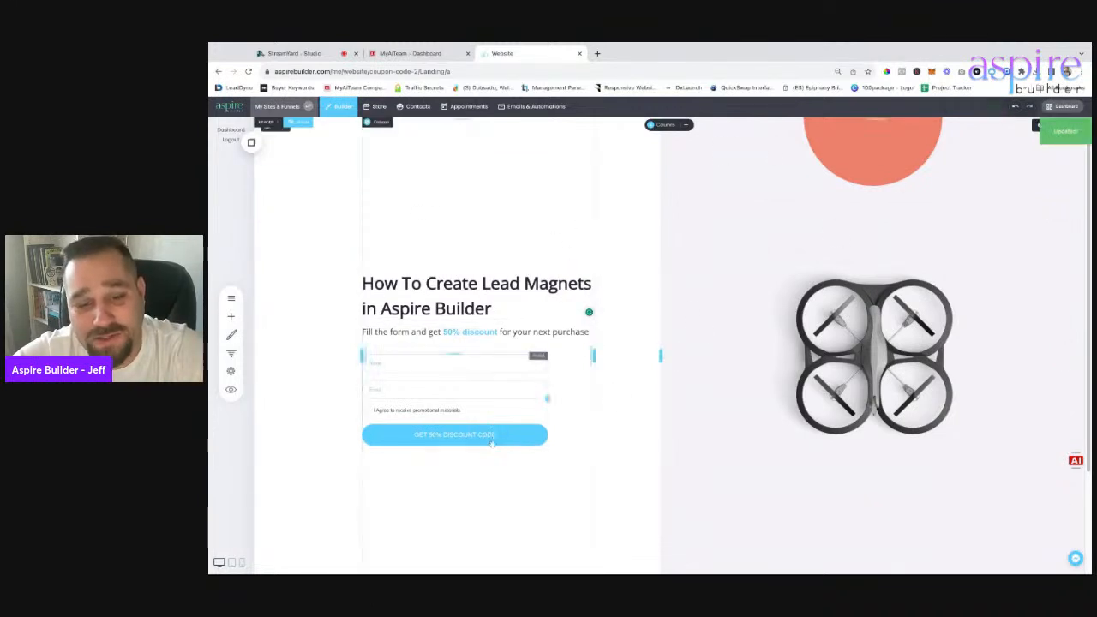
pyautogui.click(231, 352)
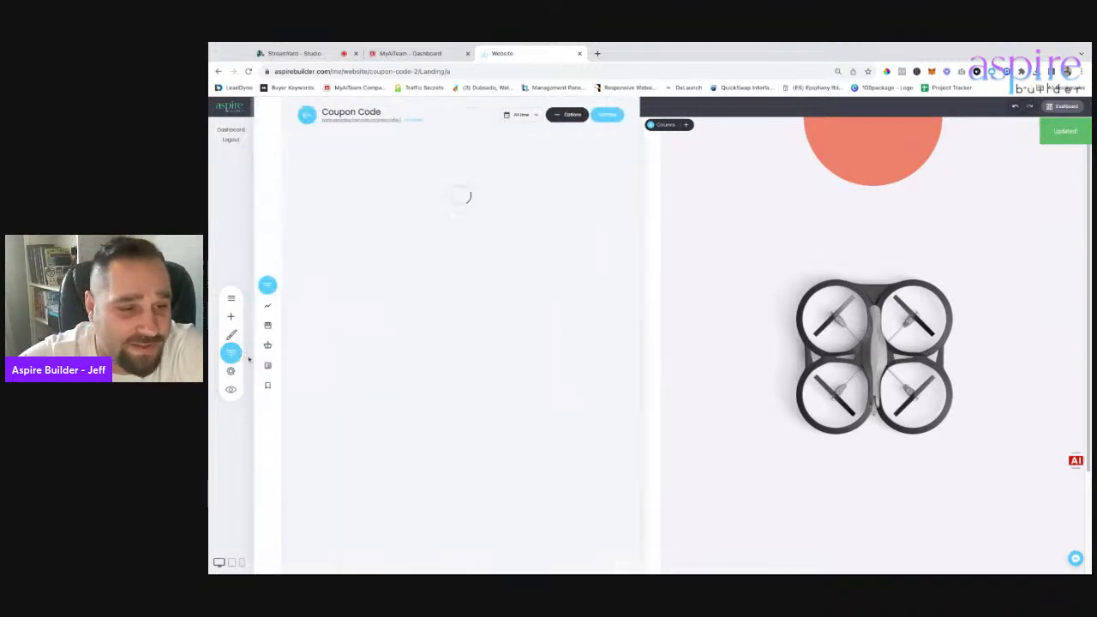
pyautogui.click(305, 117)
pyautogui.scroll(-3, 349, 480)
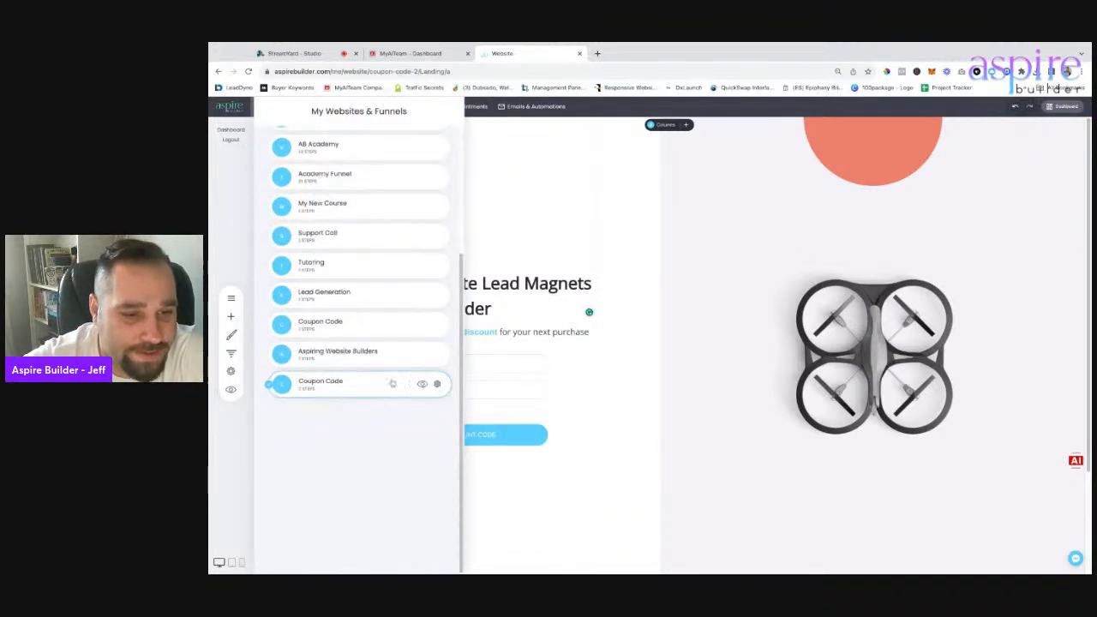
pyautogui.click(437, 385)
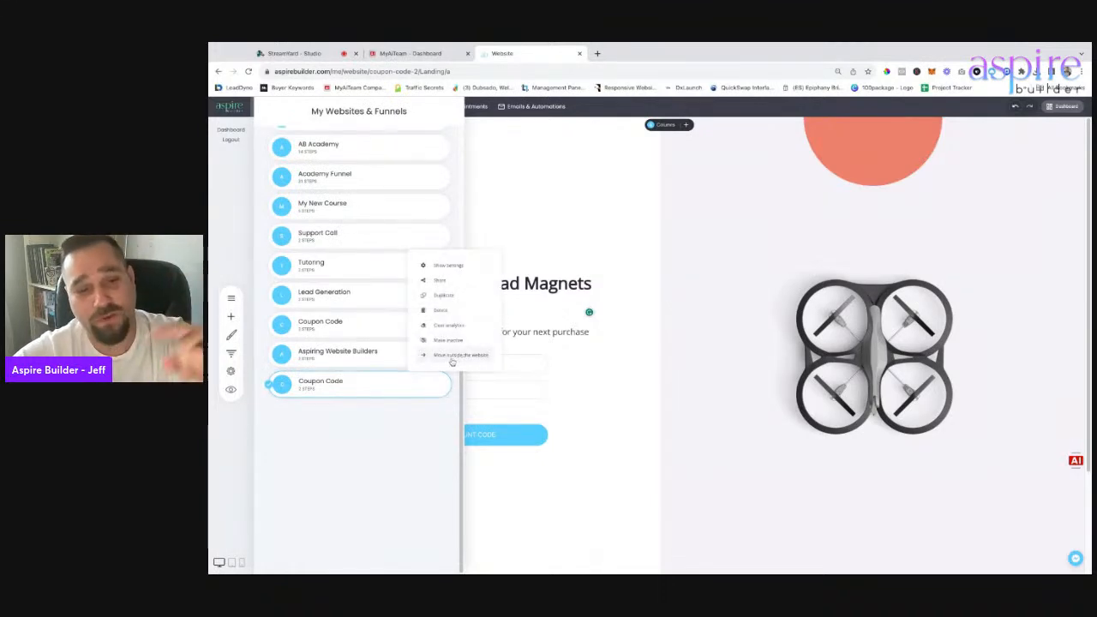
pyautogui.click(416, 414)
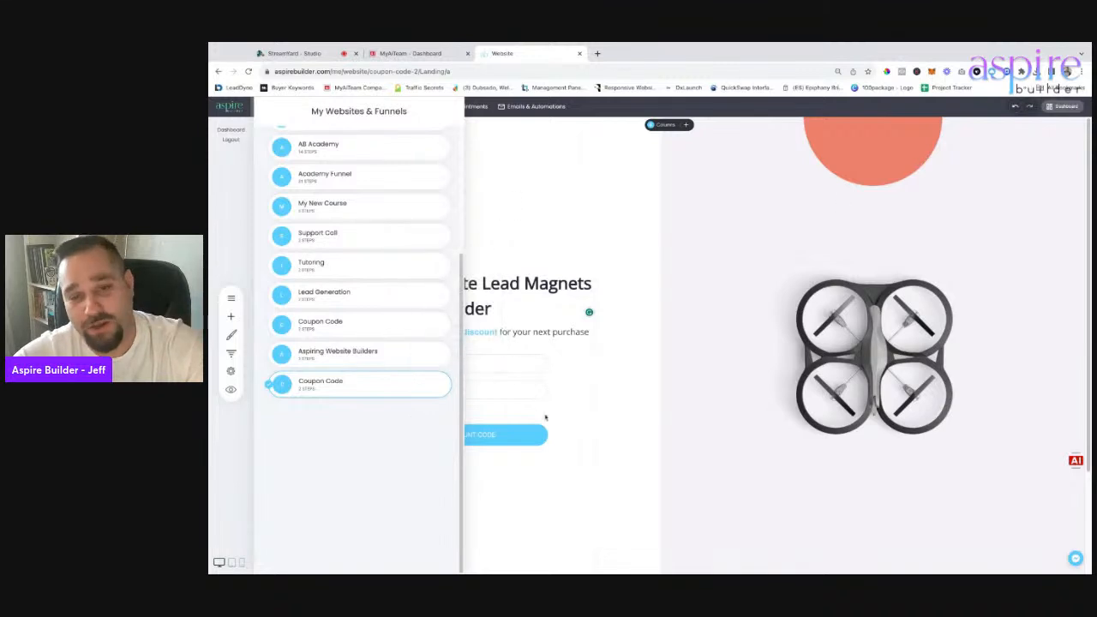
pyautogui.click(437, 385)
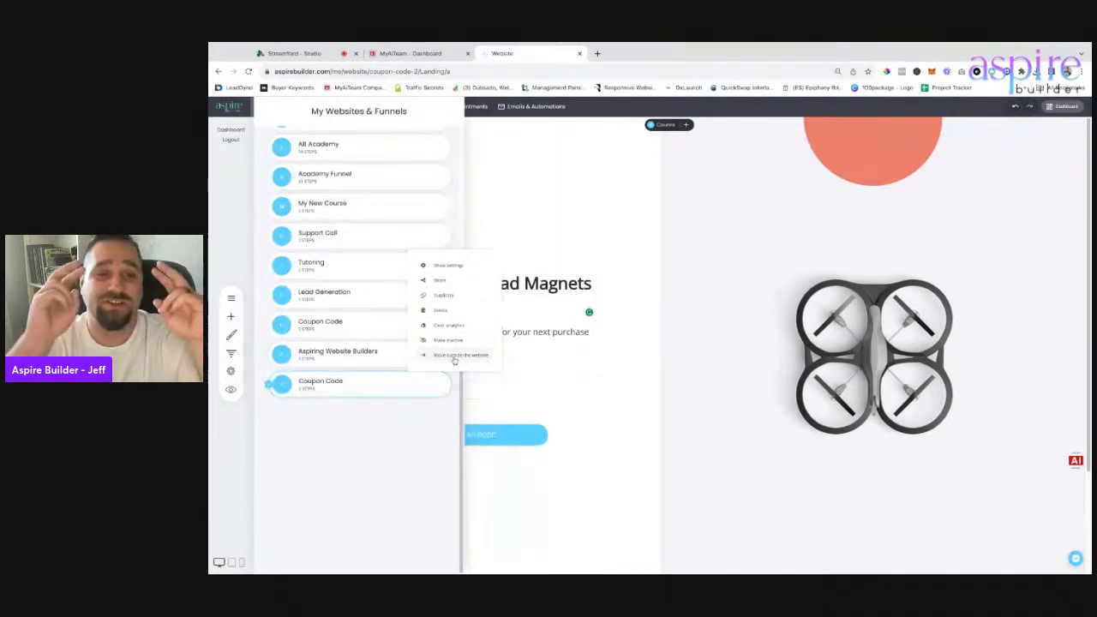
pyautogui.click(454, 357)
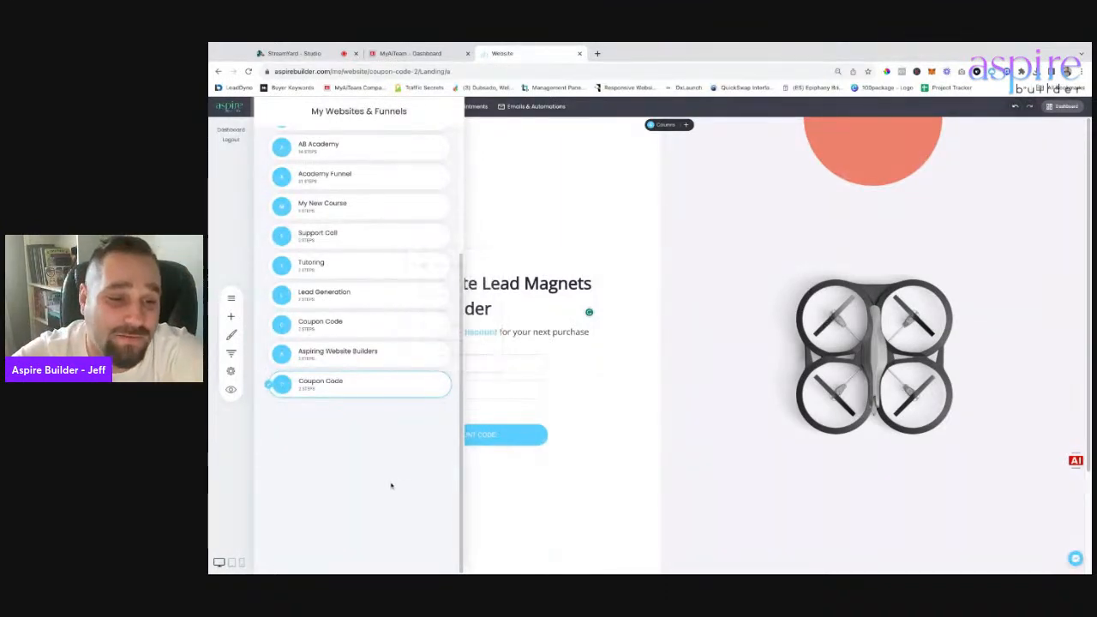
pyautogui.click(277, 160)
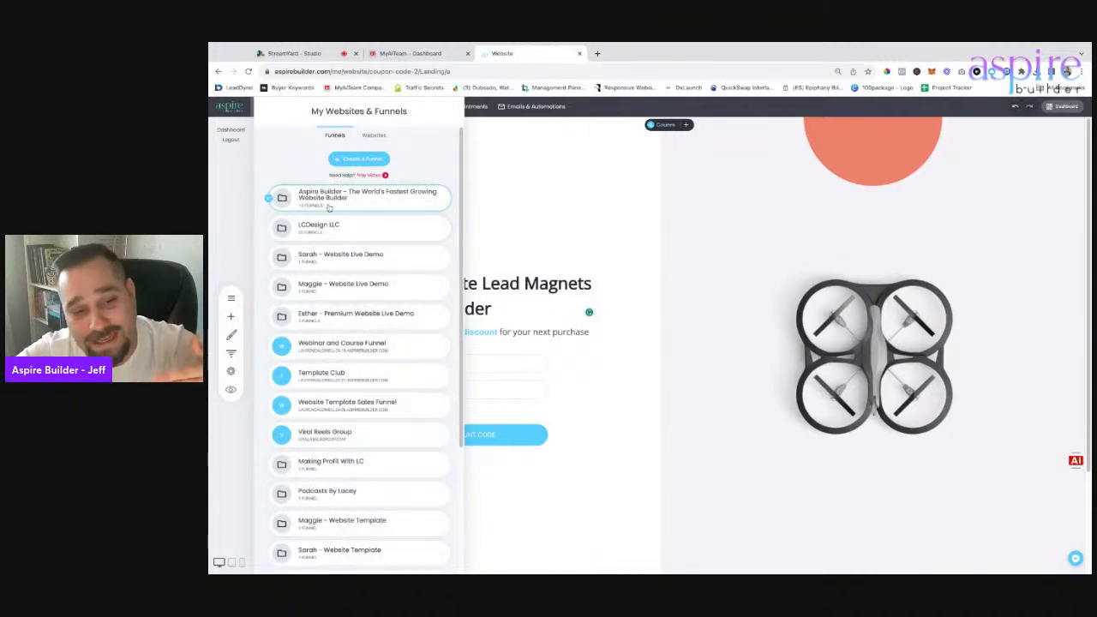
pyautogui.scroll(-3, 372, 387)
pyautogui.scroll(3, 372, 384)
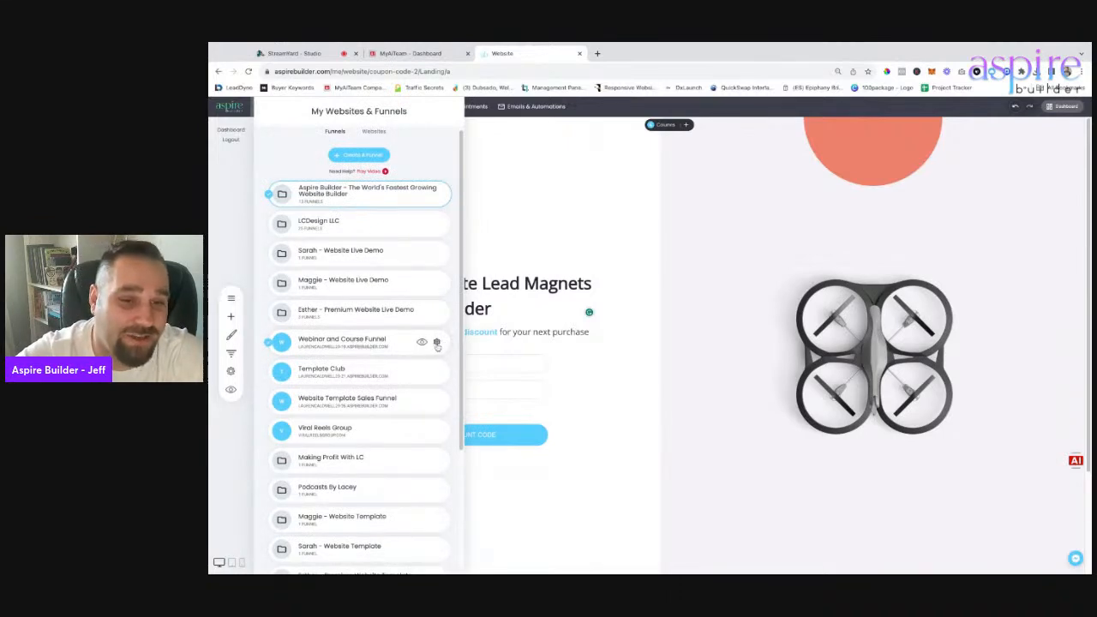
pyautogui.click(436, 342)
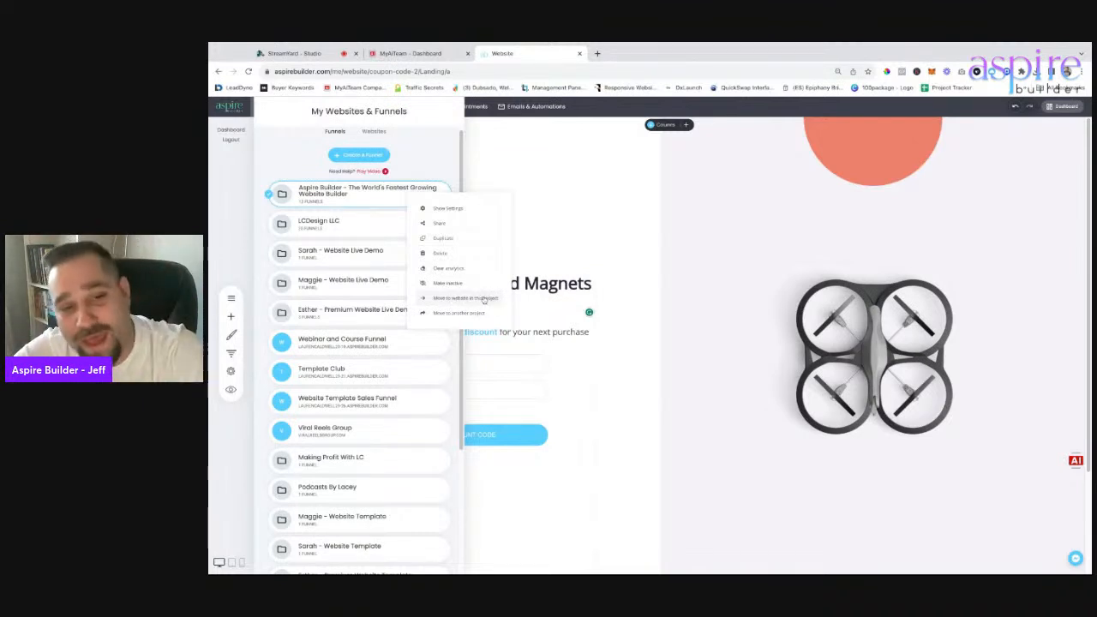
pyautogui.click(338, 199)
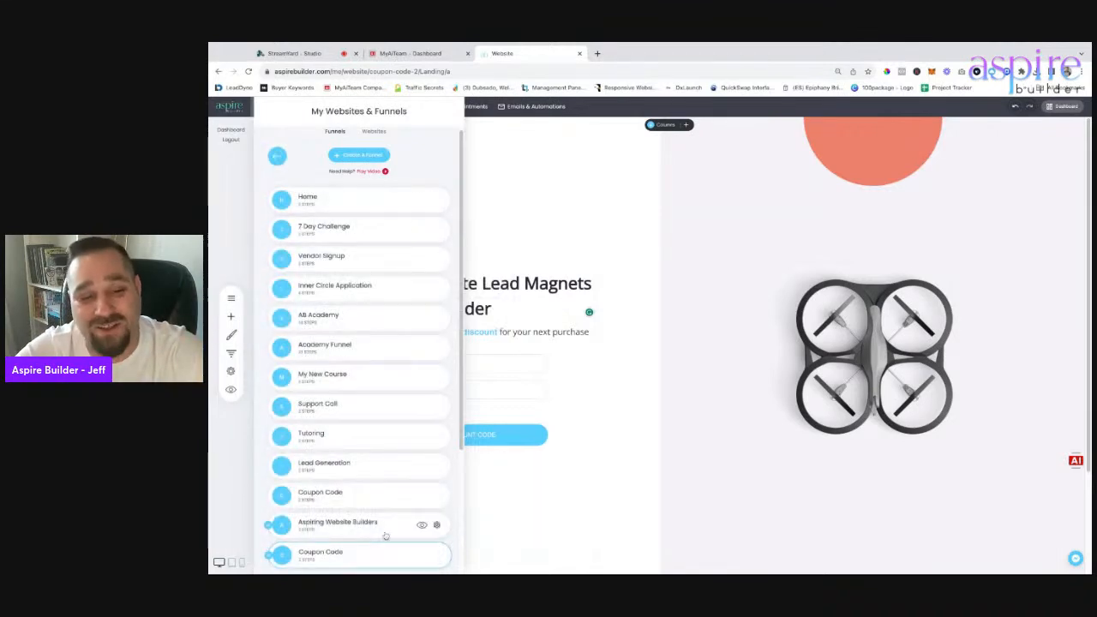
pyautogui.scroll(-2, 385, 536)
pyautogui.click(332, 387)
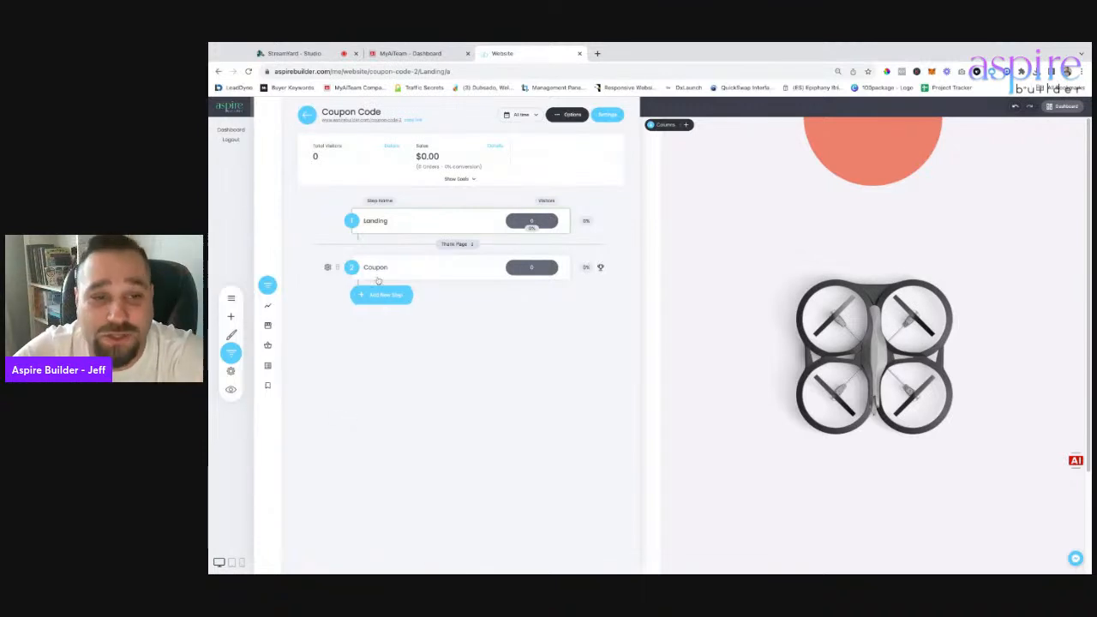
# Open Funnel Settings for the Coupon Code funnel from its steps panel.
pyautogui.click(353, 221)
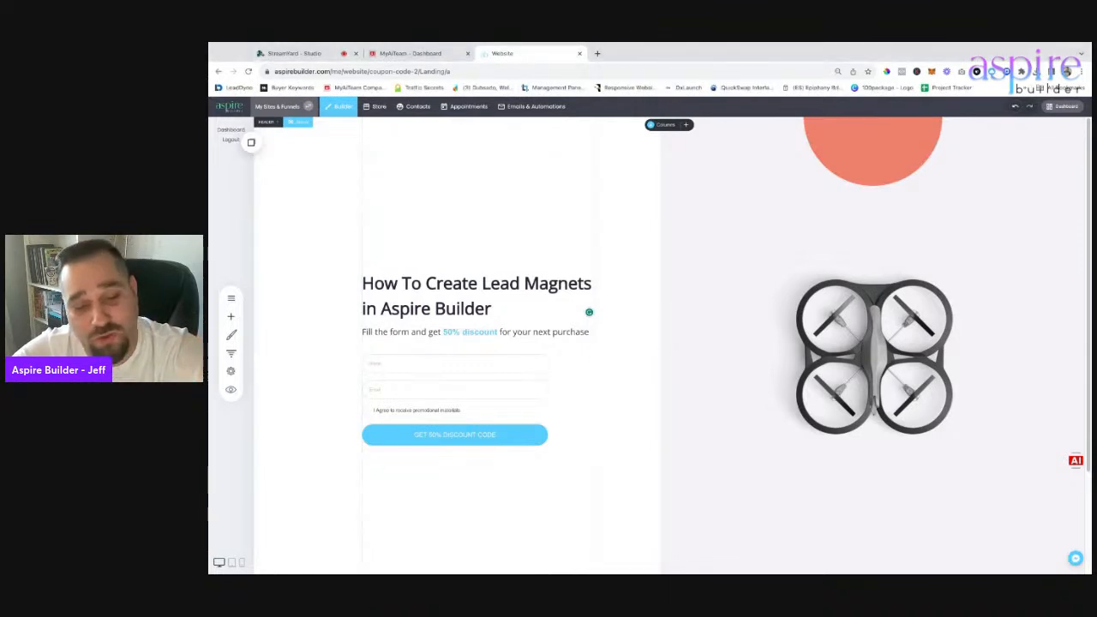
pyautogui.click(231, 371)
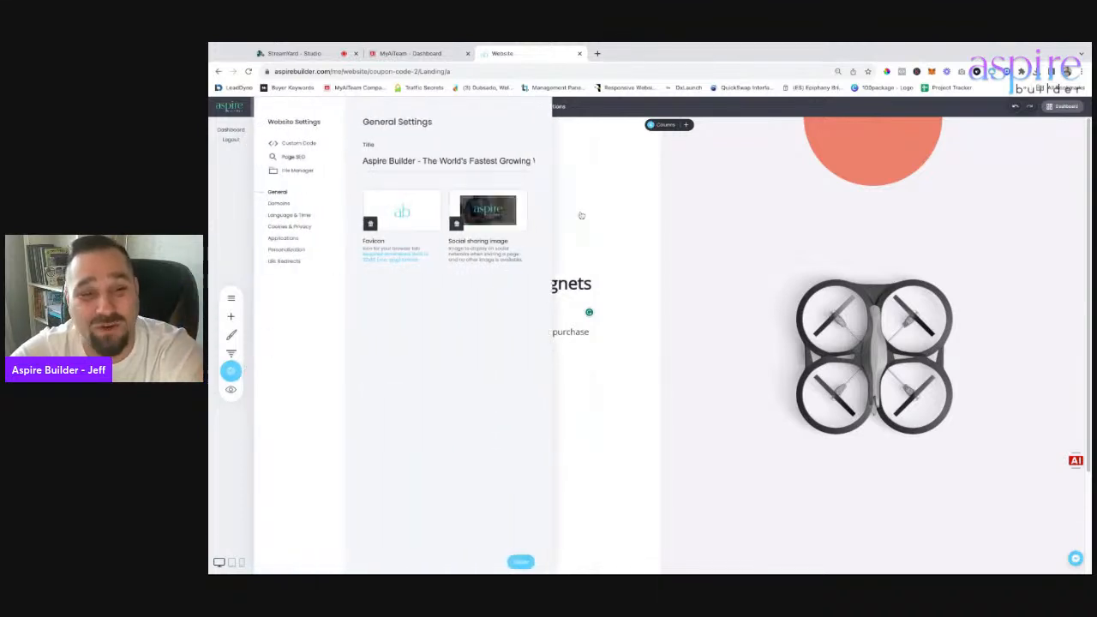
pyautogui.click(231, 352)
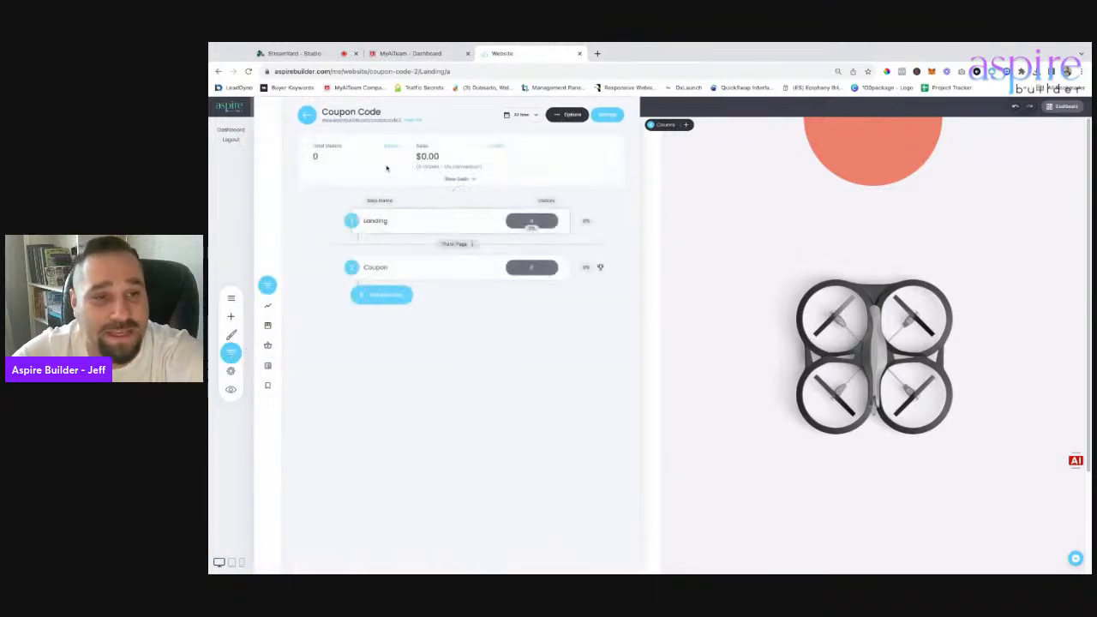
pyautogui.click(607, 118)
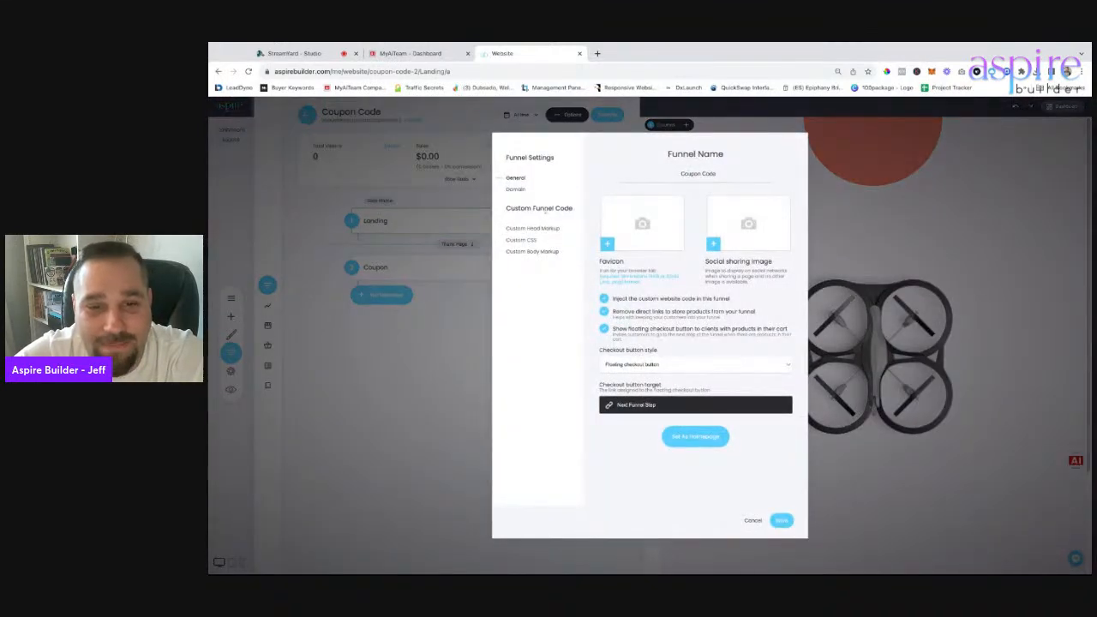
# Change the funnel's system domain to lead-magnets and submit it.
pyautogui.click(516, 189)
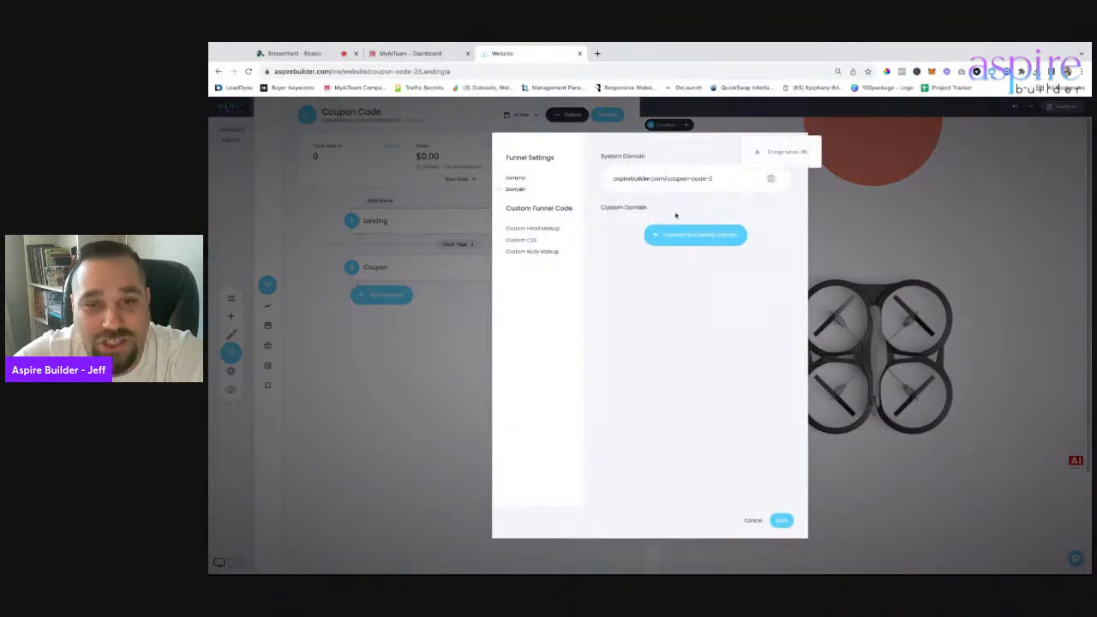
pyautogui.click(771, 179)
pyautogui.tripleClick(628, 204)
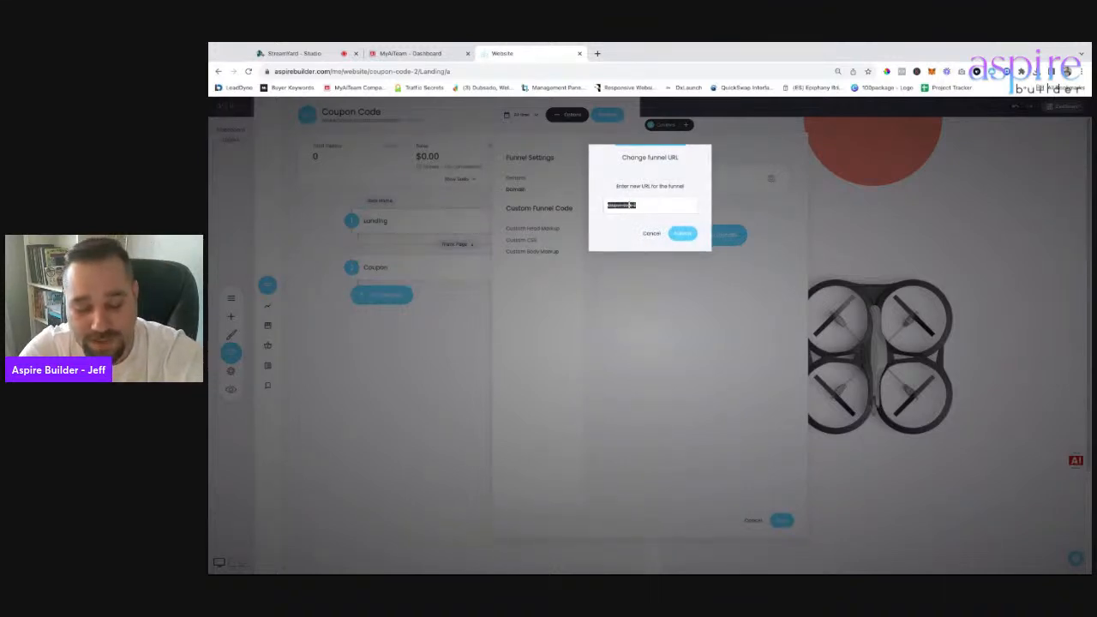
pyautogui.write('w')
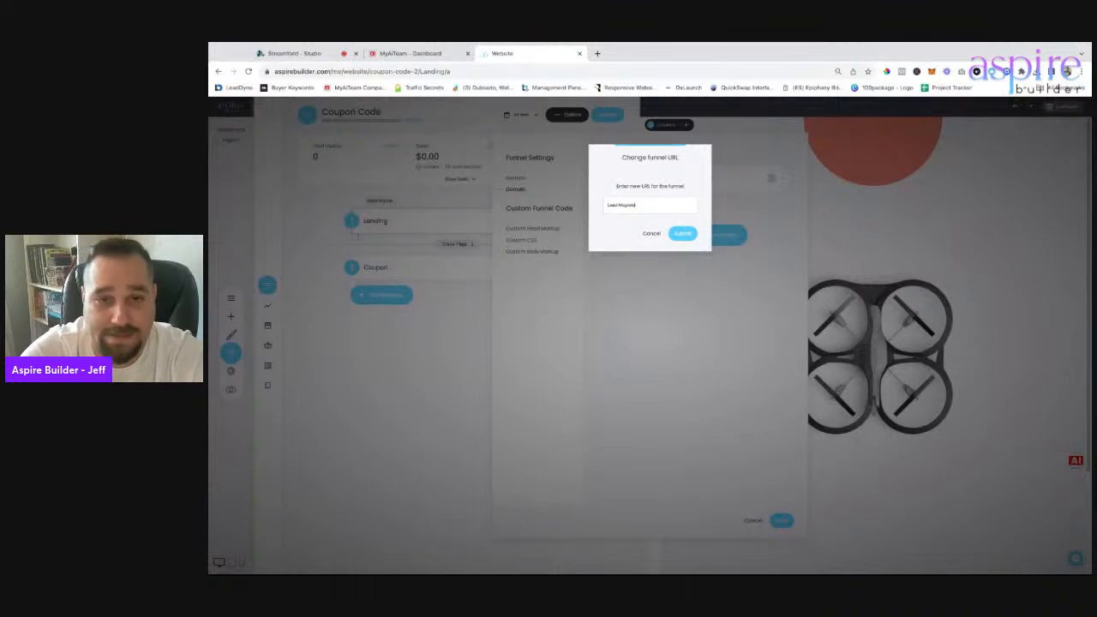
pyautogui.press('super+a')
pyautogui.click(686, 234)
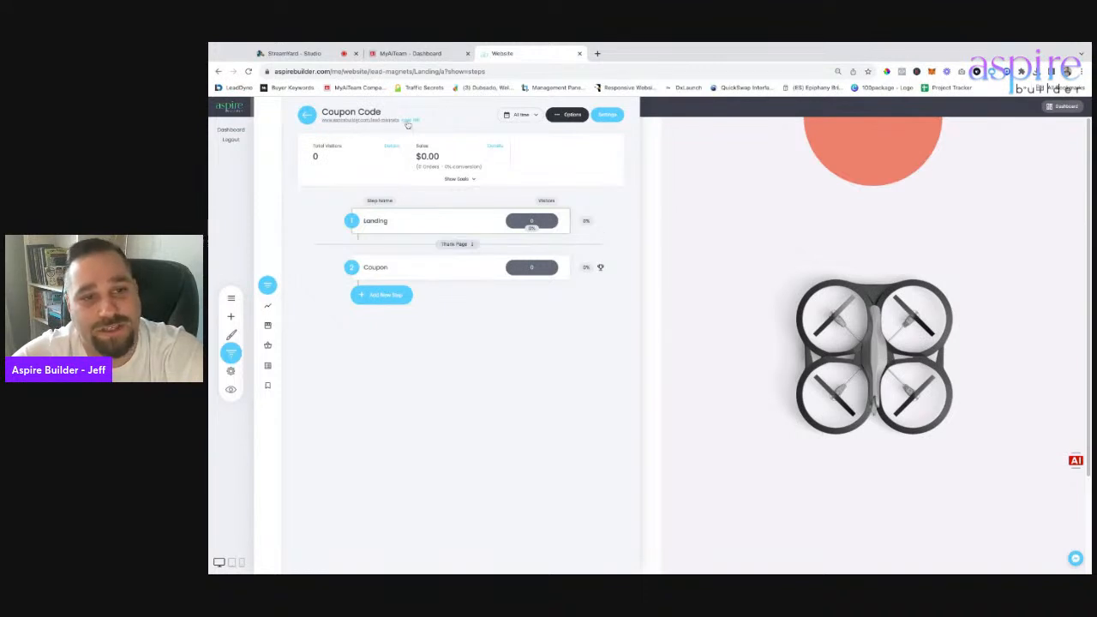
# Check that aspirebuilder.com/lead-magnets loads in a new tab, then open the Landing page.
pyautogui.click(598, 53)
pyautogui.write('aspirebuilder.com/lead-magnets')
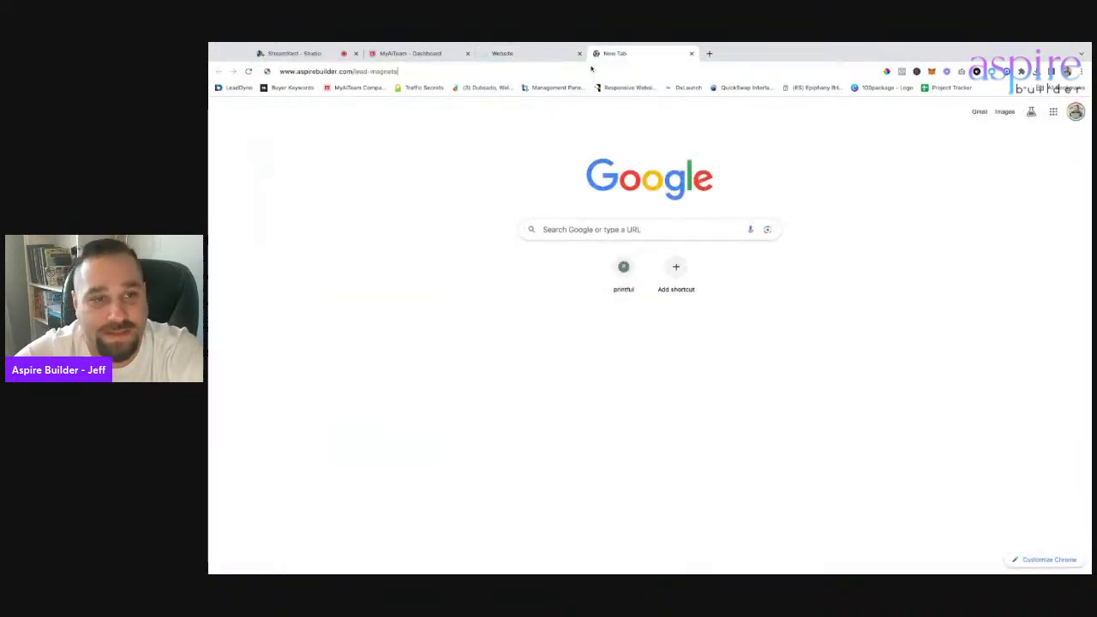
pyautogui.press('Return')
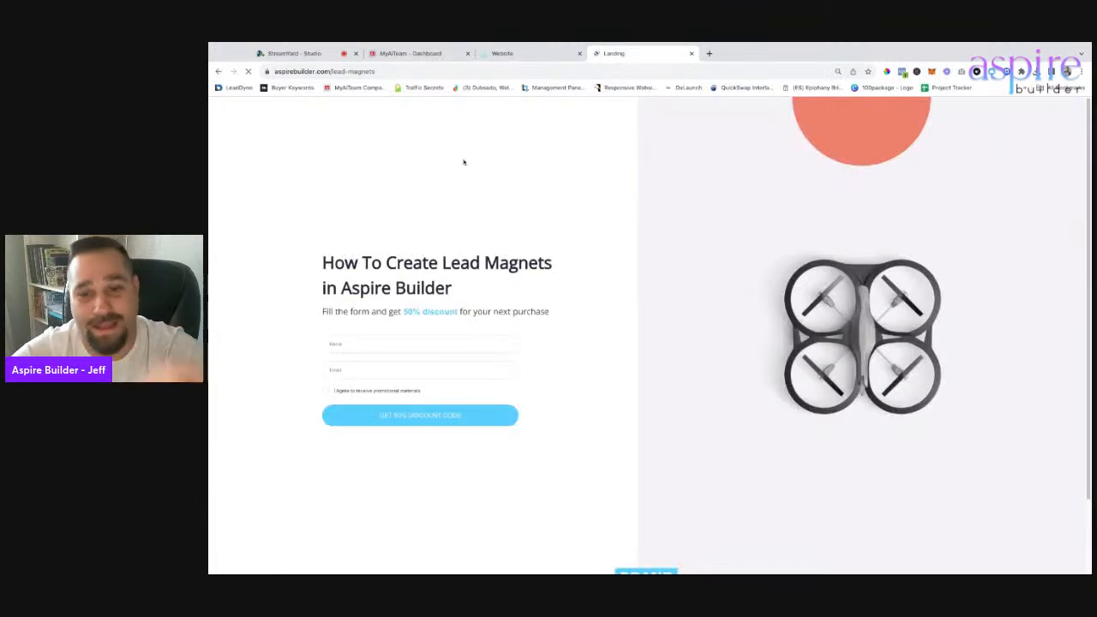
pyautogui.click(514, 53)
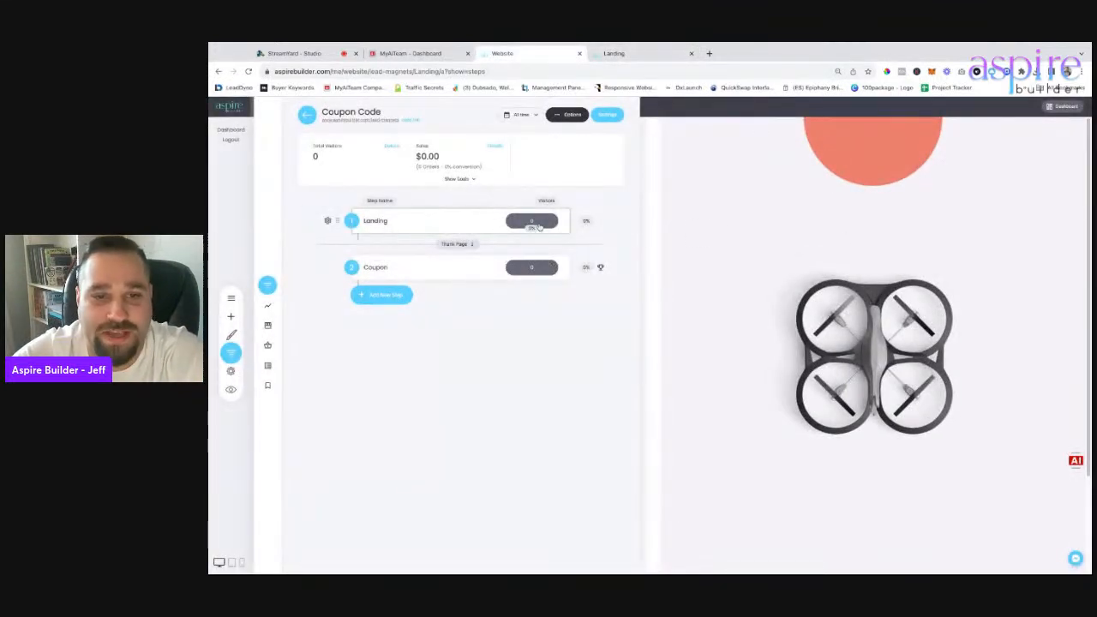
pyautogui.click(497, 221)
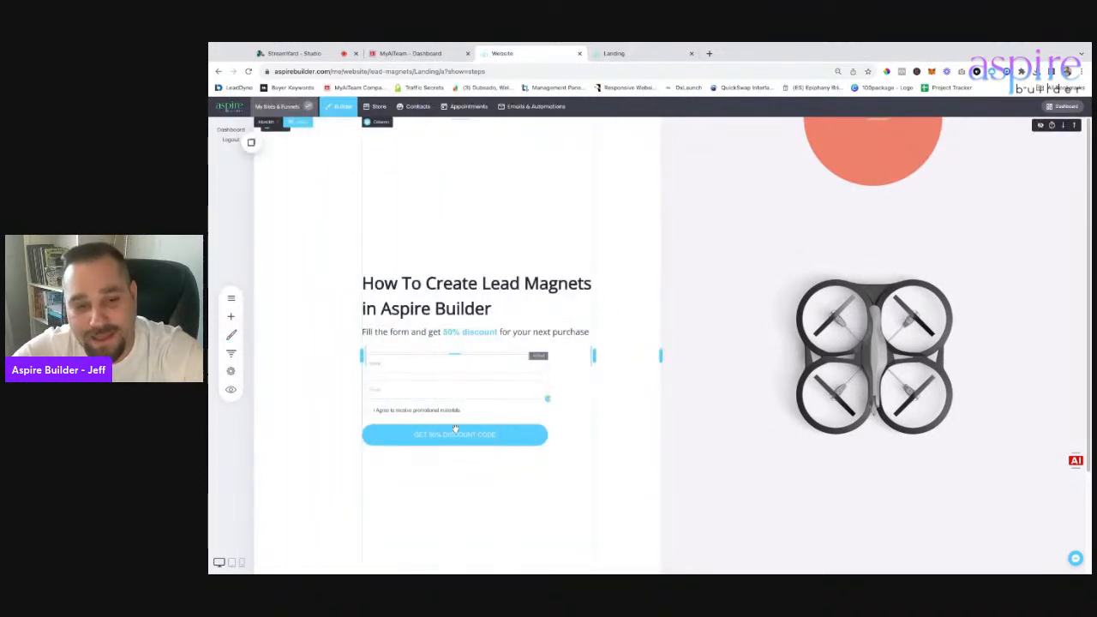
# Delete the consent checkbox field, leaving Name and Email, then open the form's Form Settings.
pyautogui.click(421, 368)
pyautogui.click(376, 342)
pyautogui.click(329, 423)
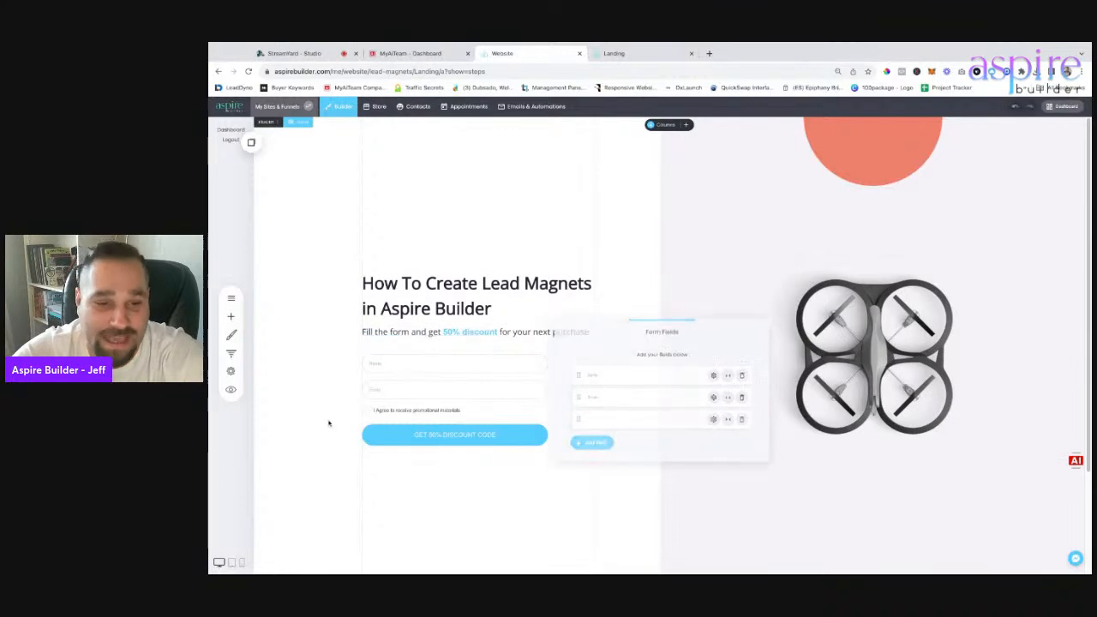
pyautogui.click(467, 404)
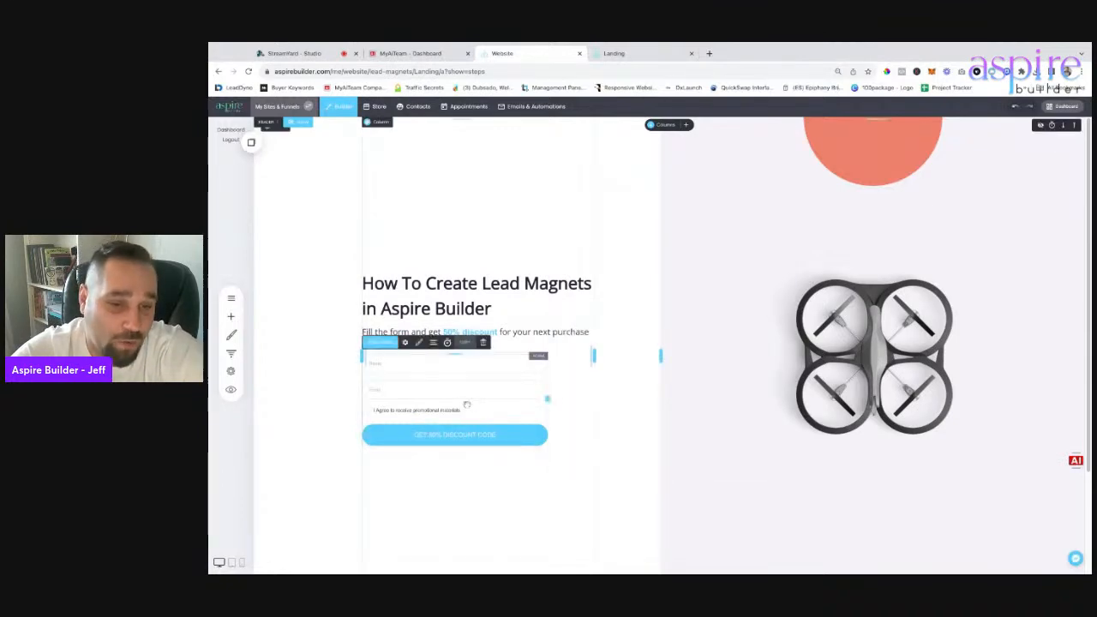
pyautogui.click(381, 343)
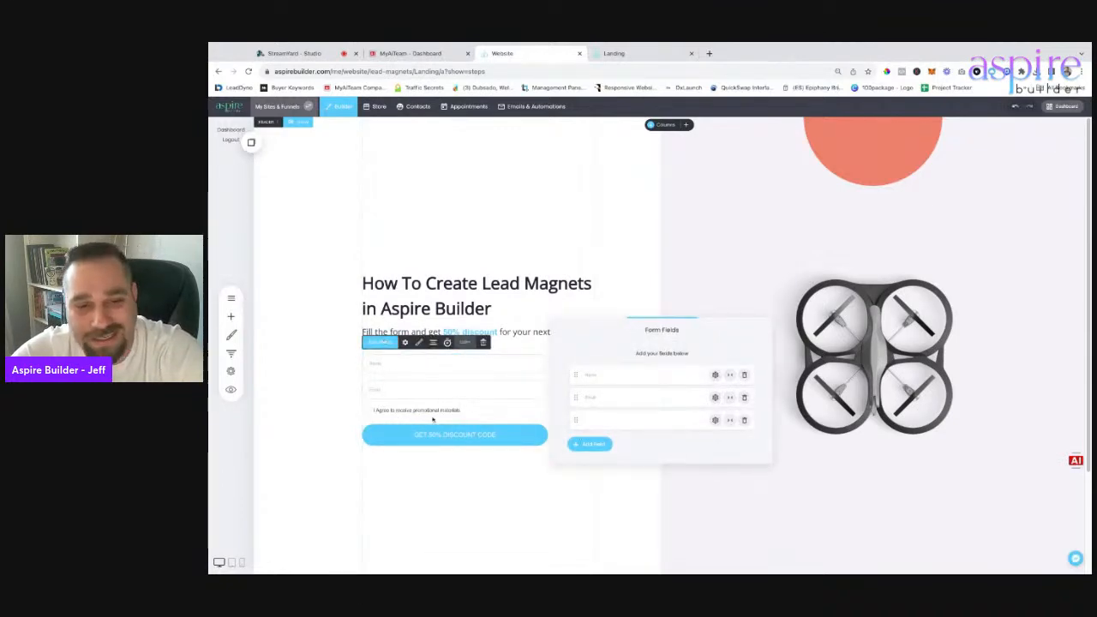
pyautogui.click(744, 420)
pyautogui.click(676, 273)
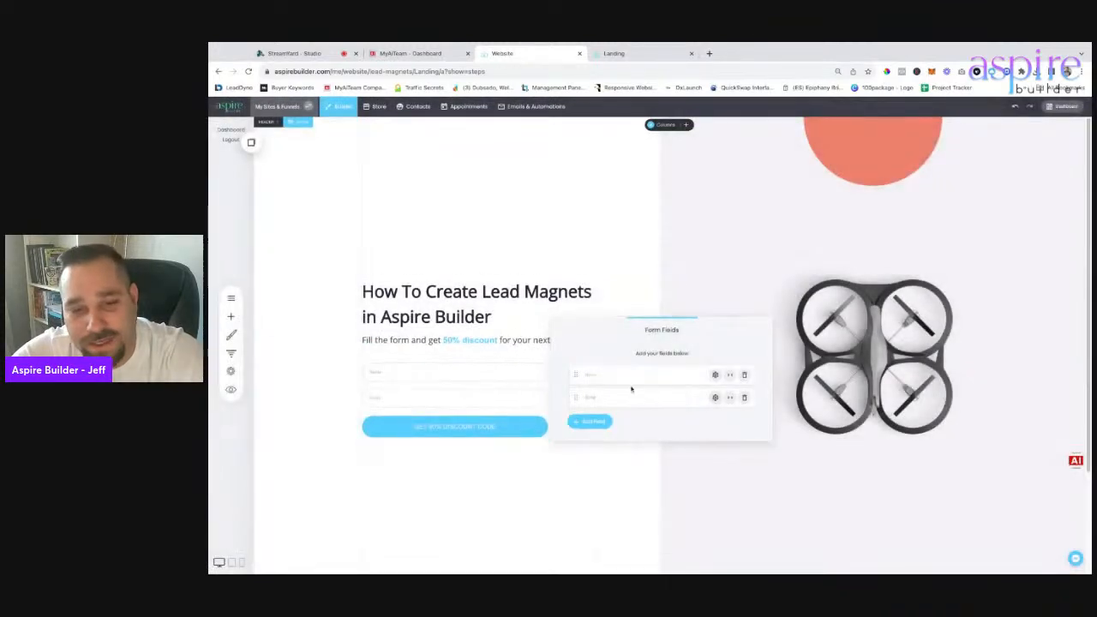
pyautogui.click(421, 383)
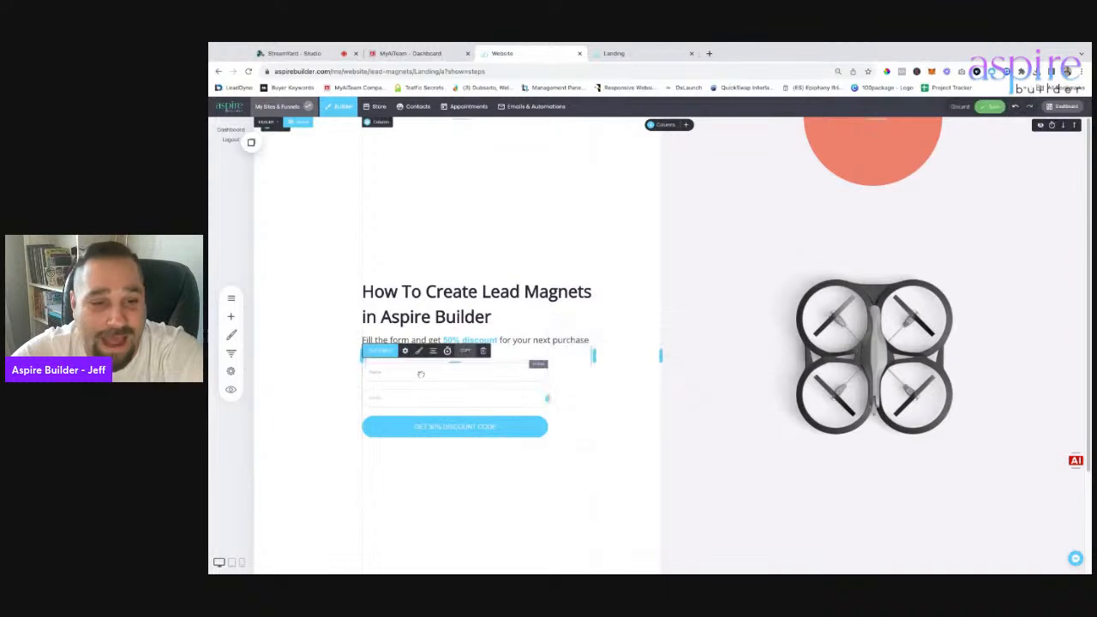
pyautogui.click(407, 352)
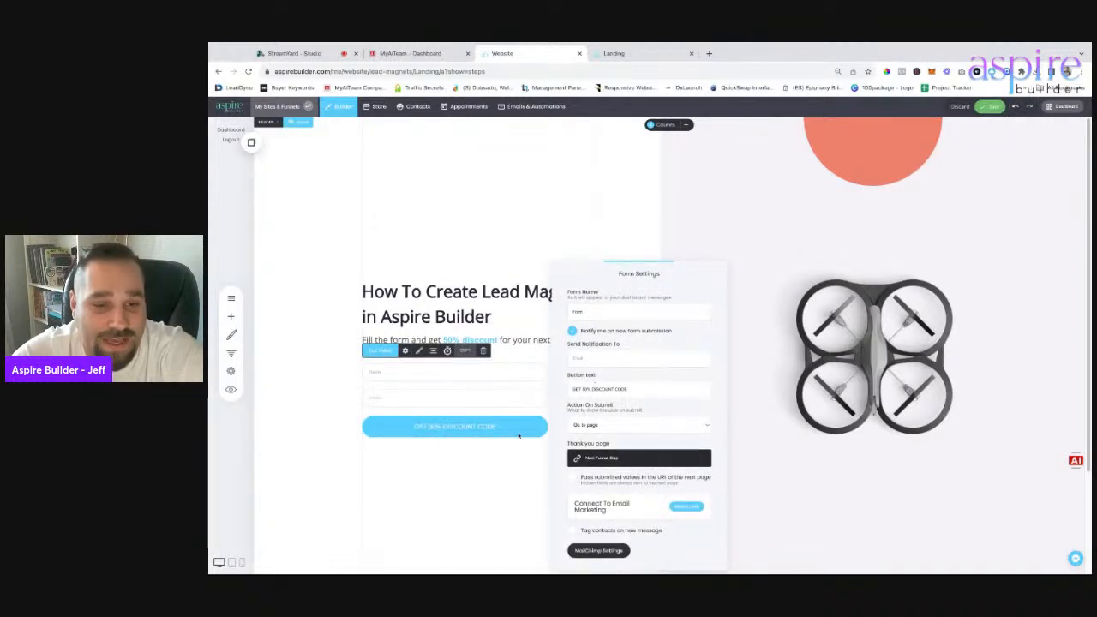
# Replace the 'GET 50% DISCOUNT CODE' form button label with 'Get FREE Access To The Class'.
pyautogui.tripleClick(608, 390)
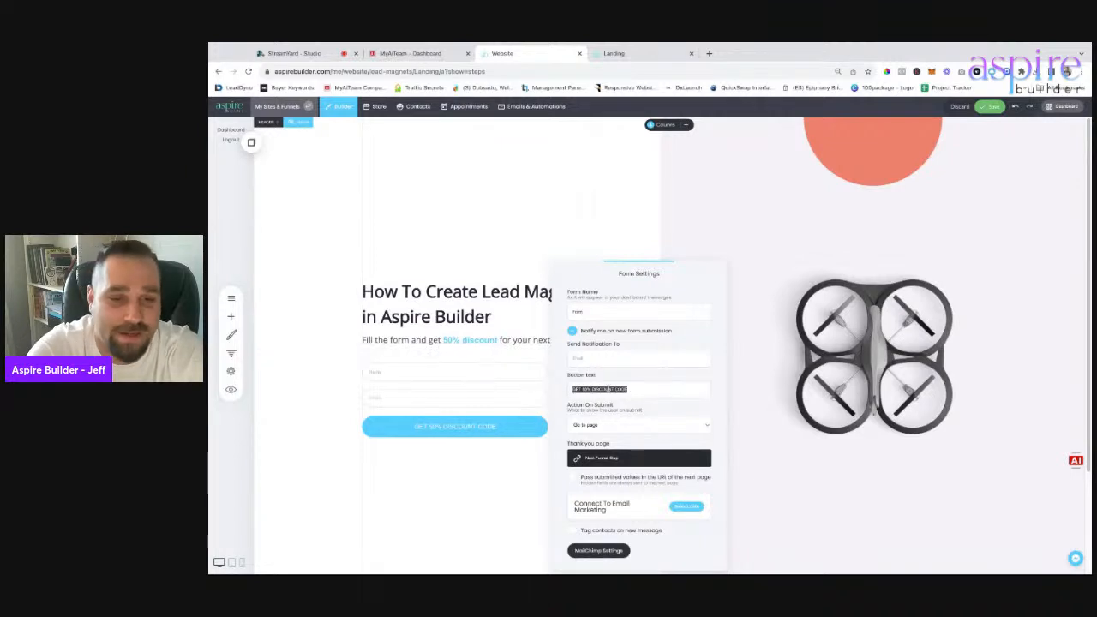
pyautogui.write('Get')
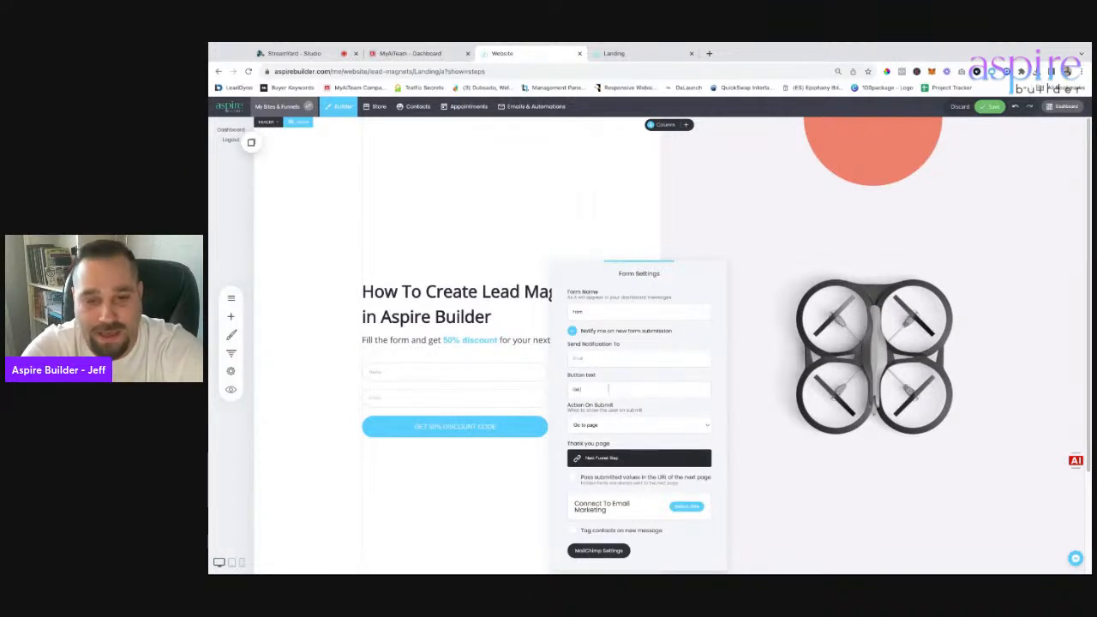
pyautogui.write(' FREE Ai')
pyautogui.press('BackSpace')
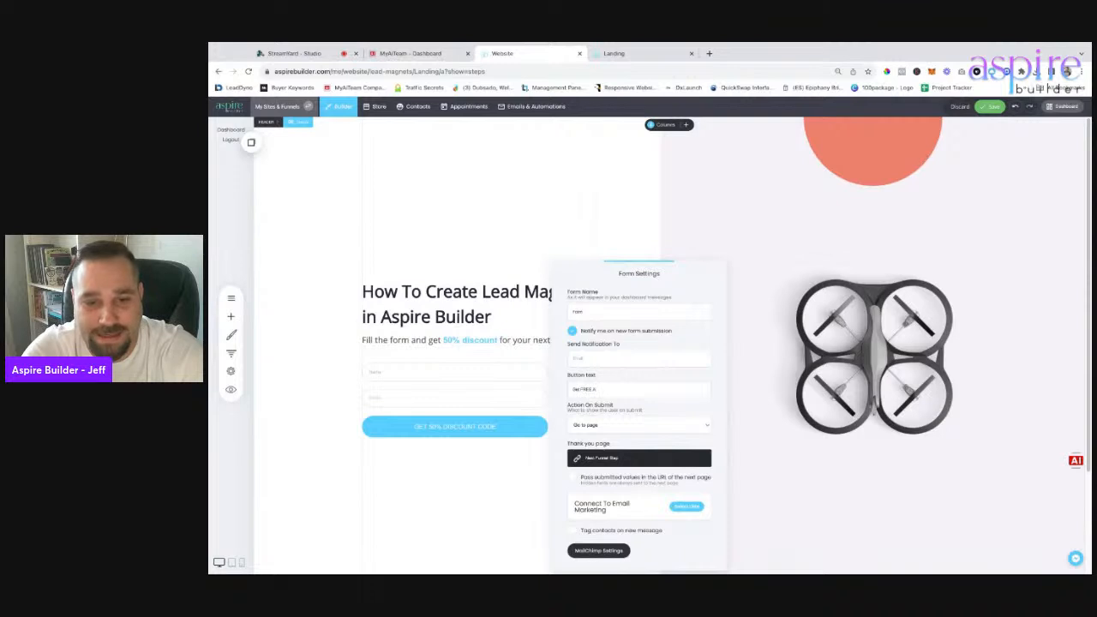
pyautogui.write('ccess To The T')
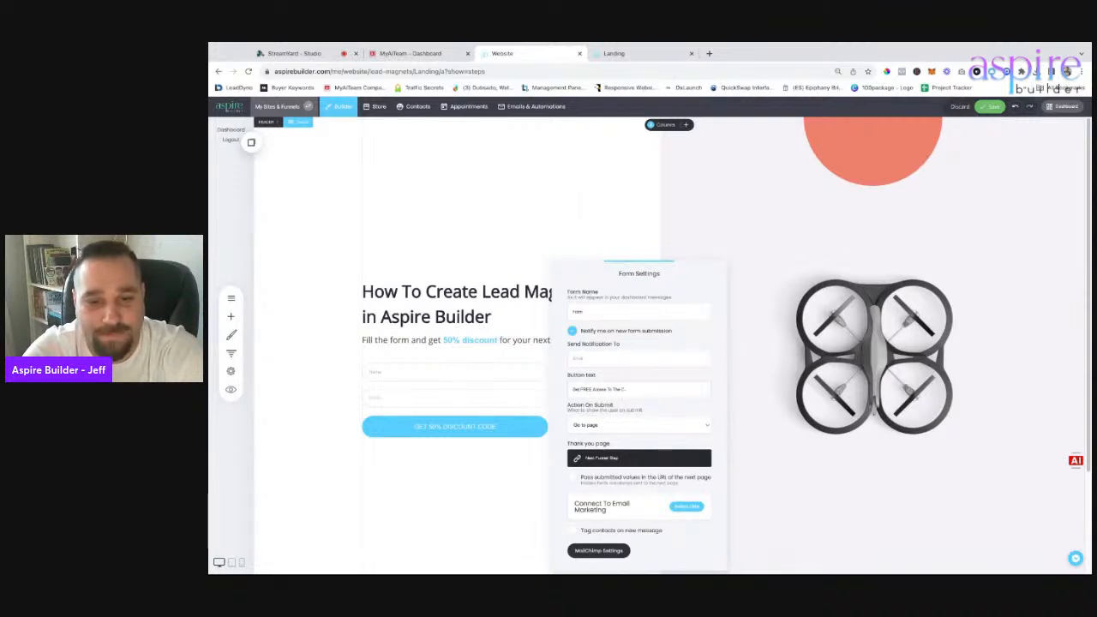
pyautogui.click(892, 246)
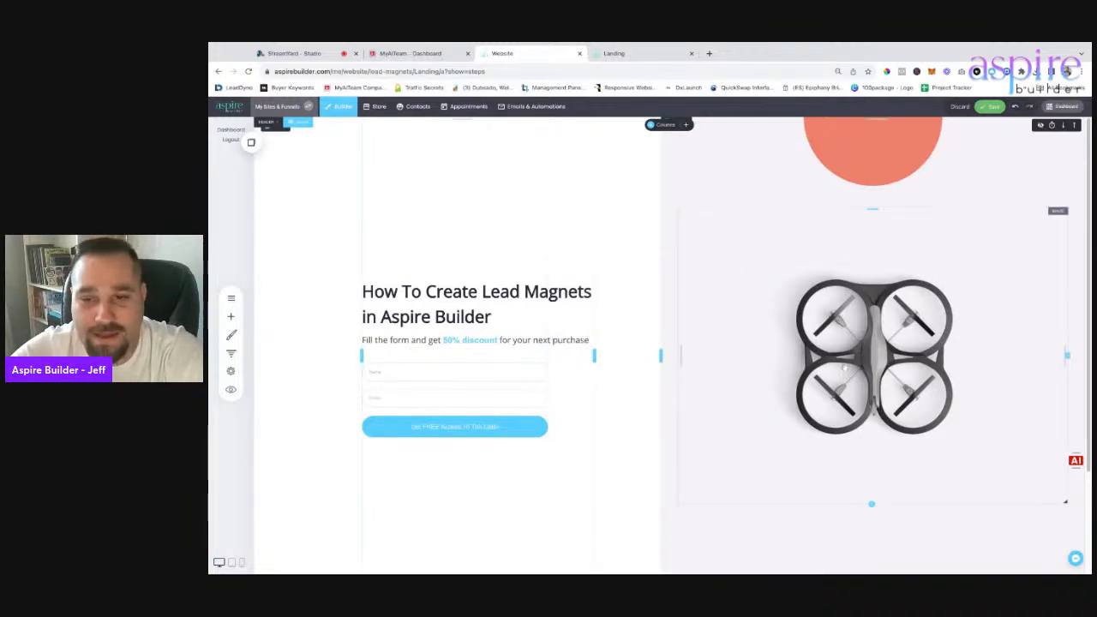
# Upload a desktop-computer image and use it in place of the landing page's drone picture.
pyautogui.click(695, 198)
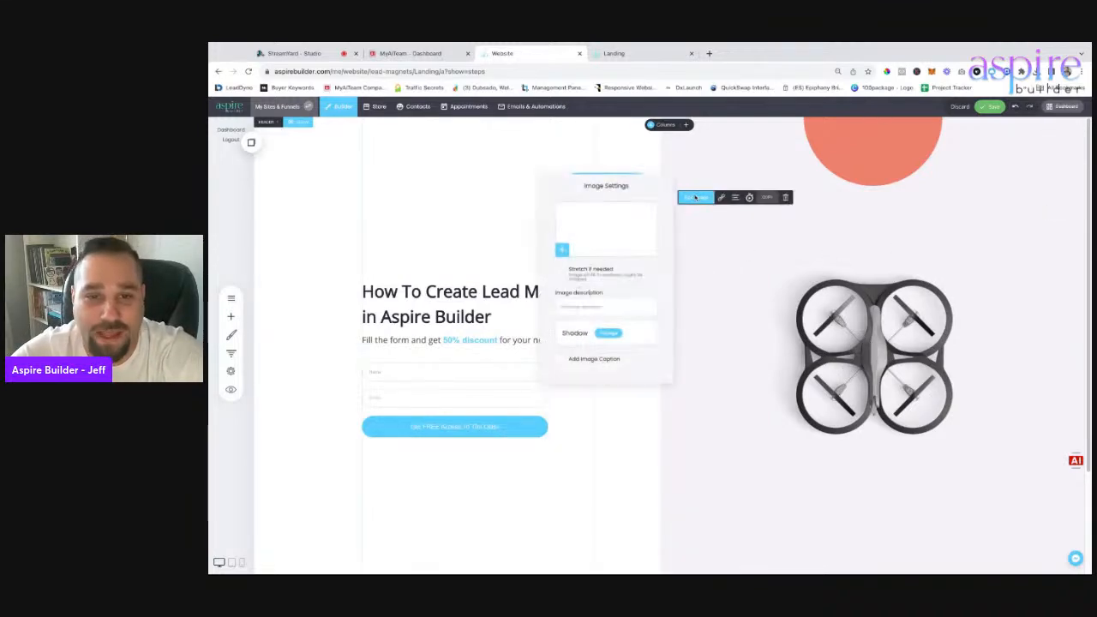
pyautogui.click(596, 244)
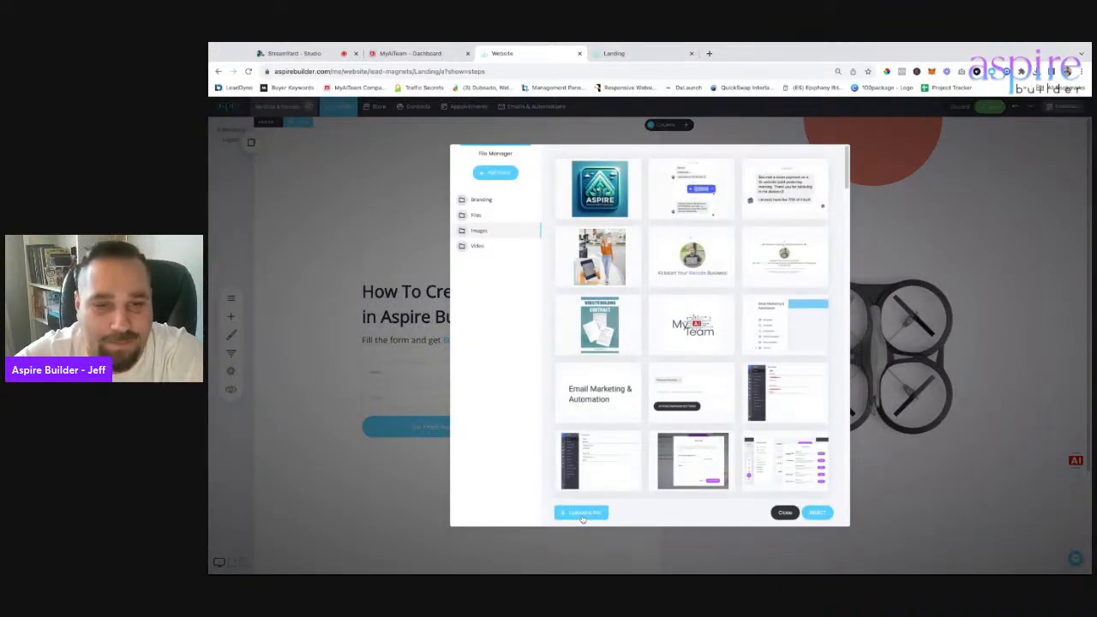
pyautogui.click(582, 515)
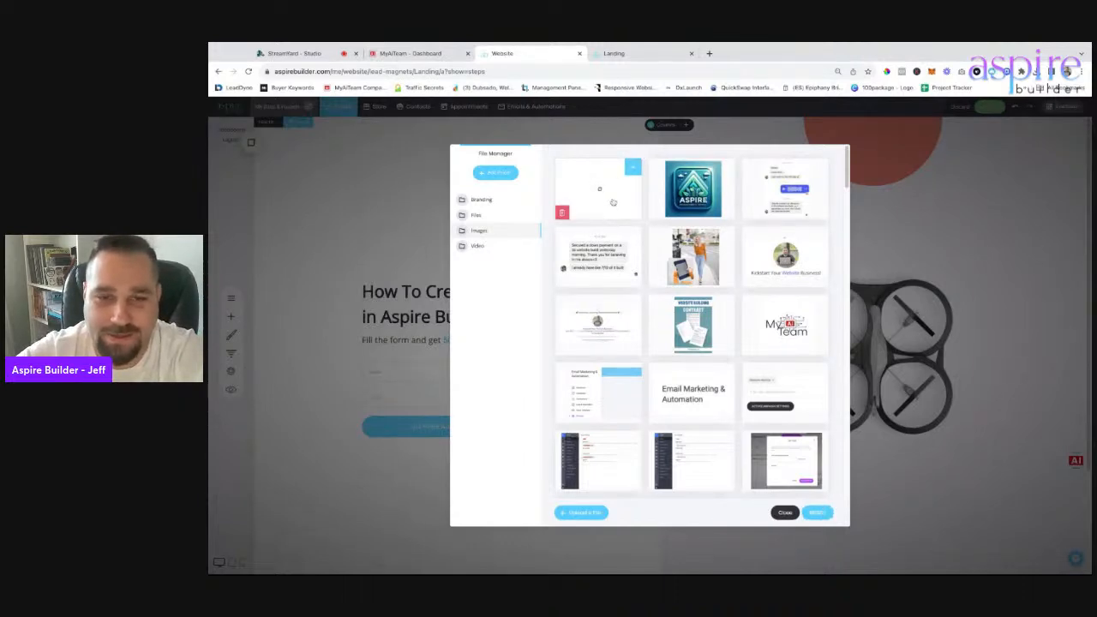
pyautogui.click(819, 512)
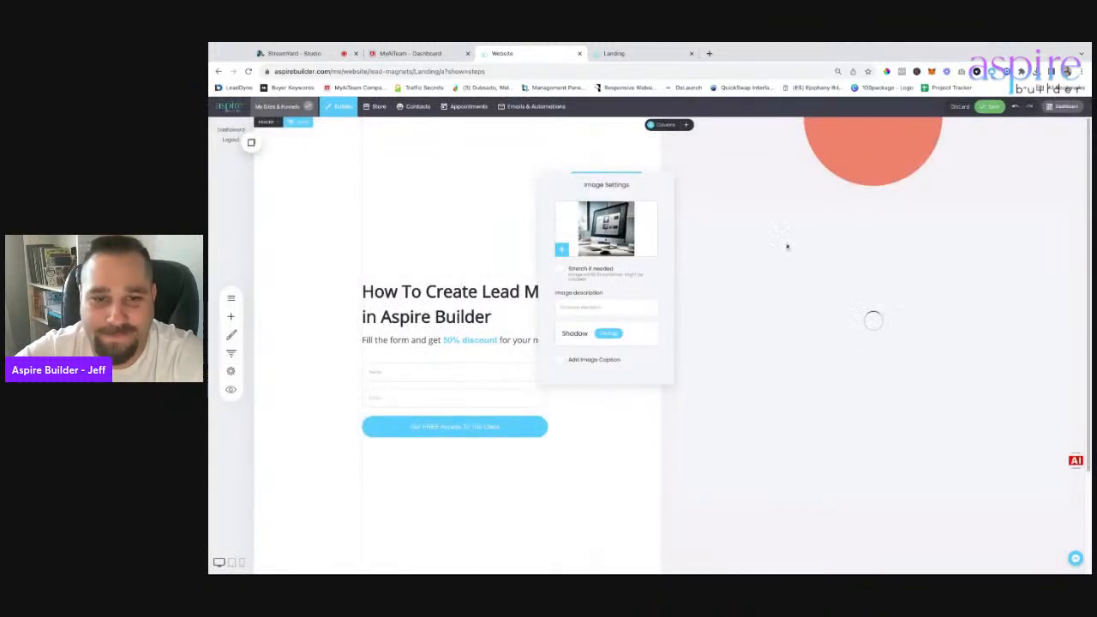
pyautogui.click(957, 247)
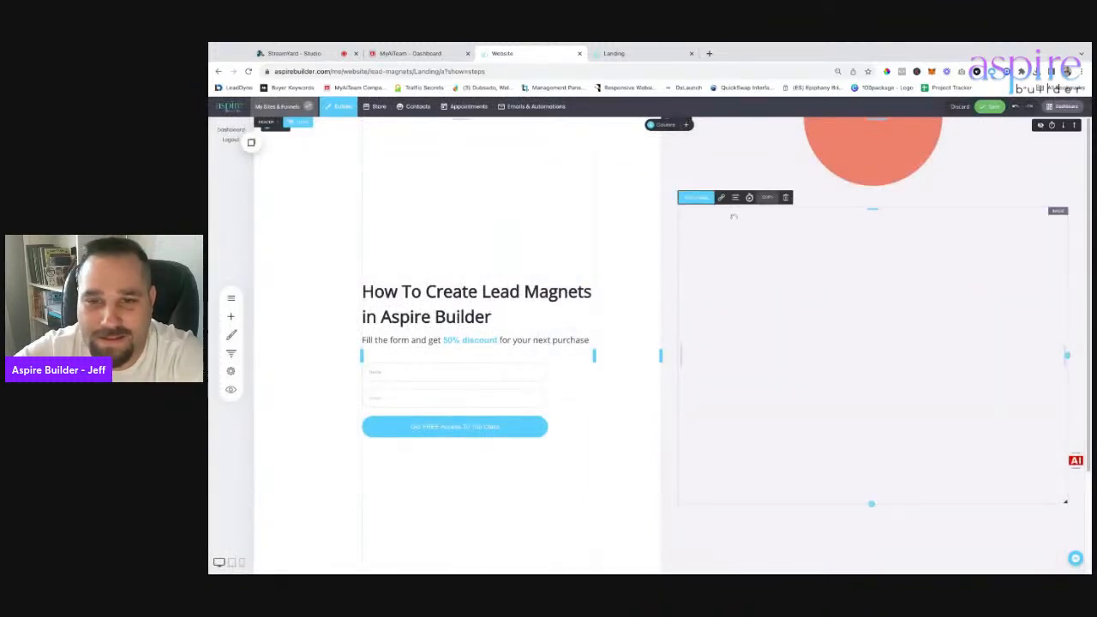
pyautogui.click(748, 254)
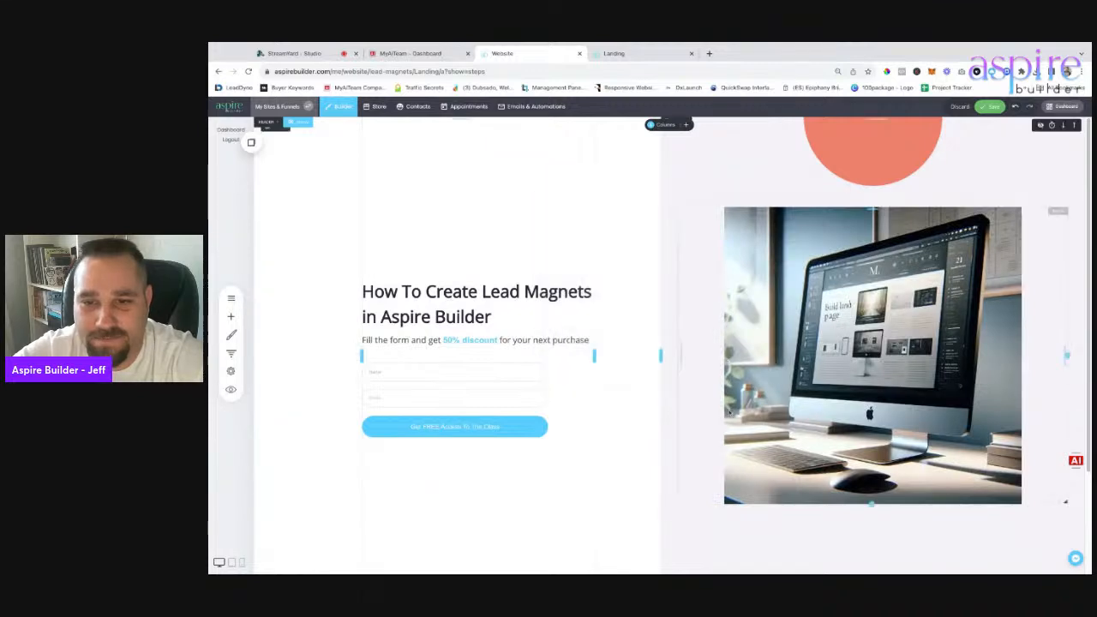
pyautogui.scroll(-1, 450, 335)
# Change the discount line under the title to 'FREE Class! Get access now!' and save the page.
pyautogui.click(446, 326)
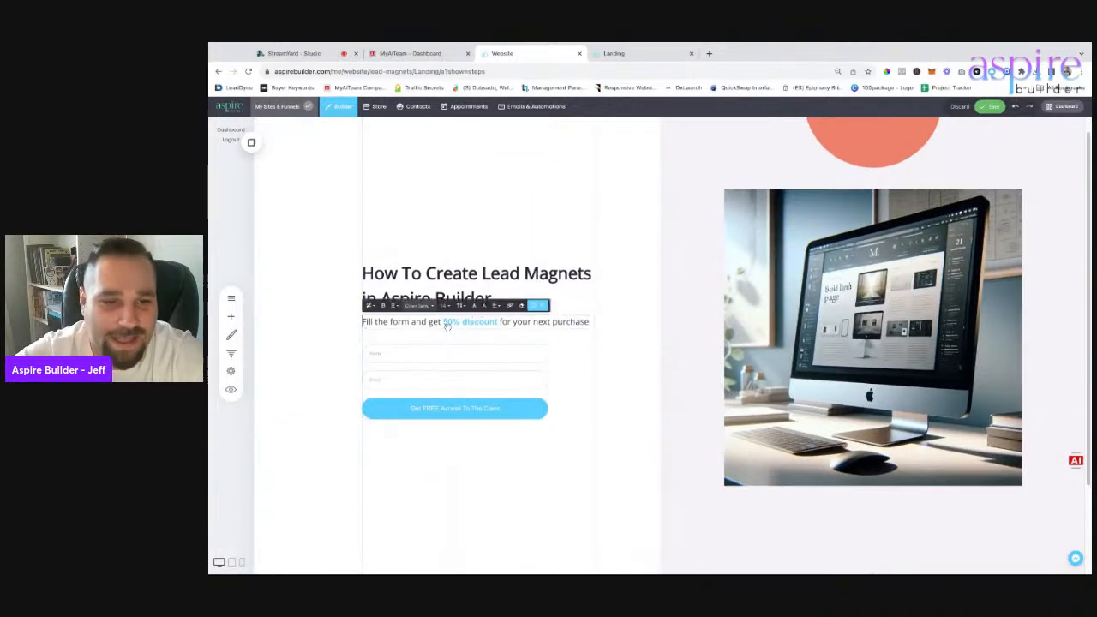
pyautogui.tripleClick(414, 321)
pyautogui.write('FREE Class!')
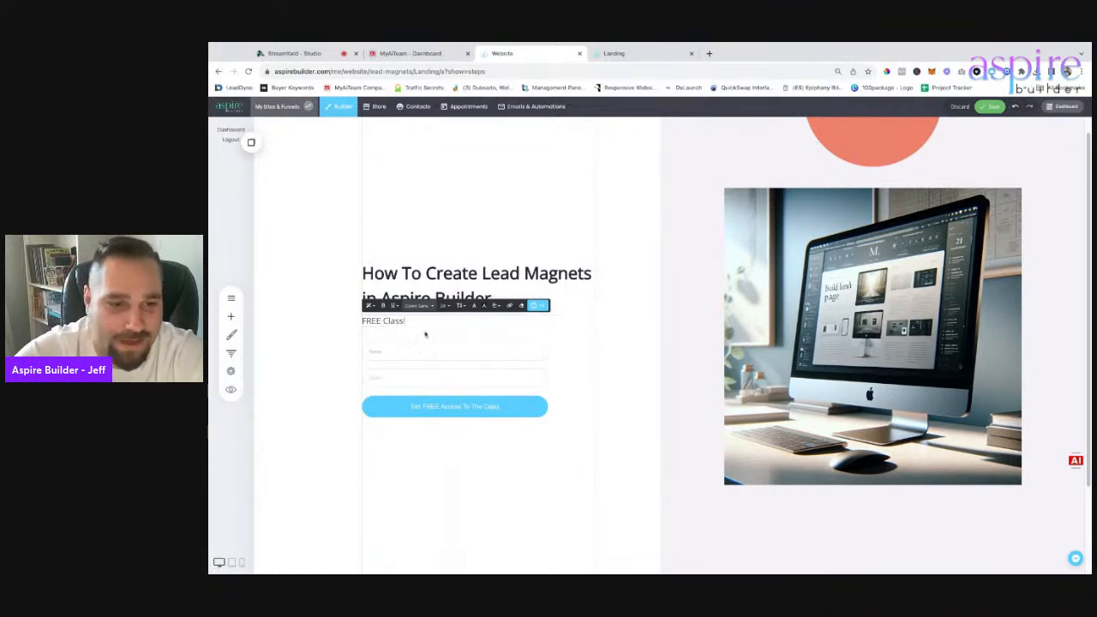
pyautogui.click(504, 524)
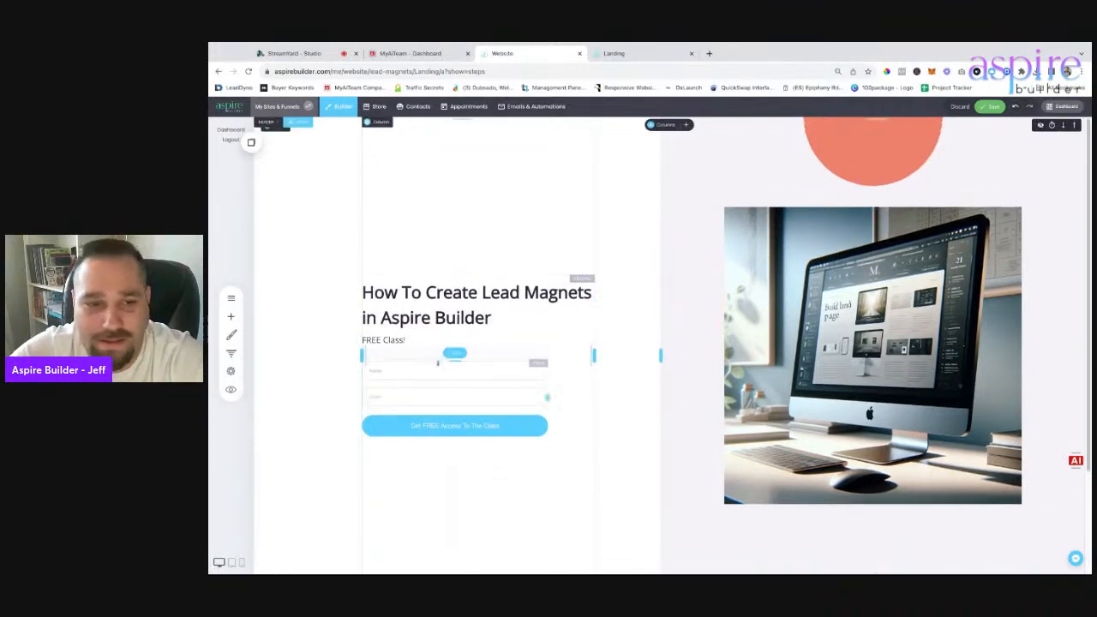
pyautogui.click(411, 343)
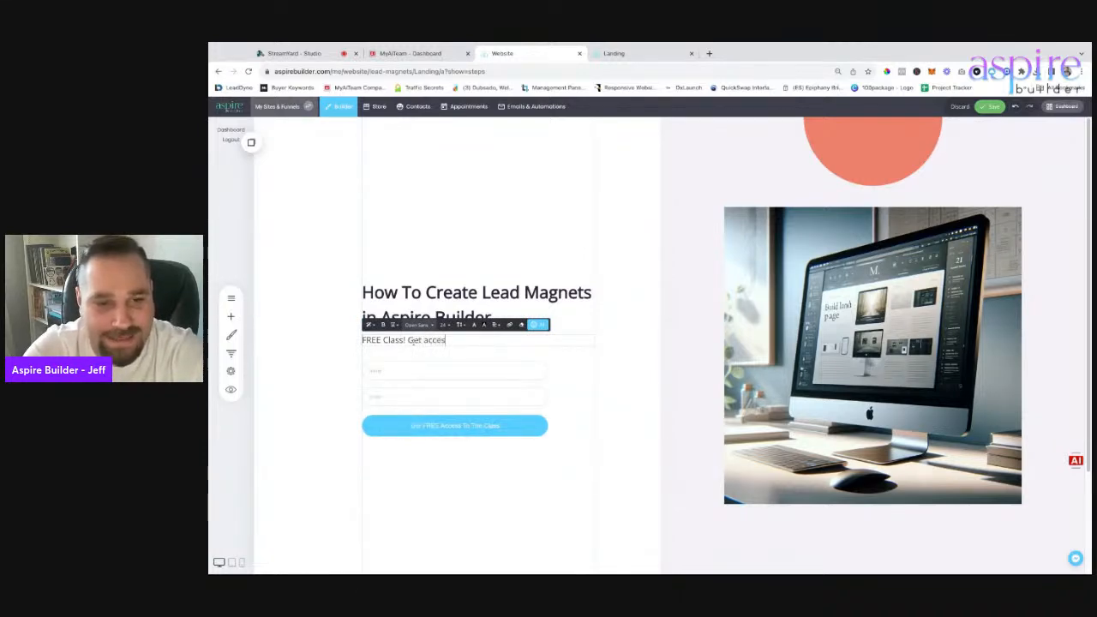
pyautogui.click(495, 399)
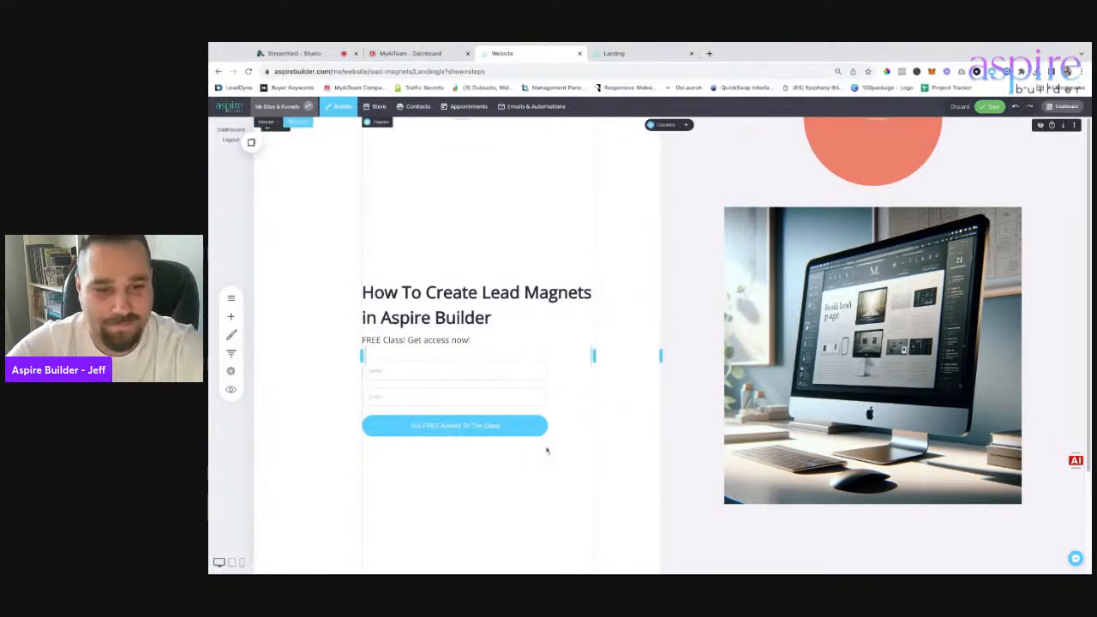
pyautogui.click(991, 106)
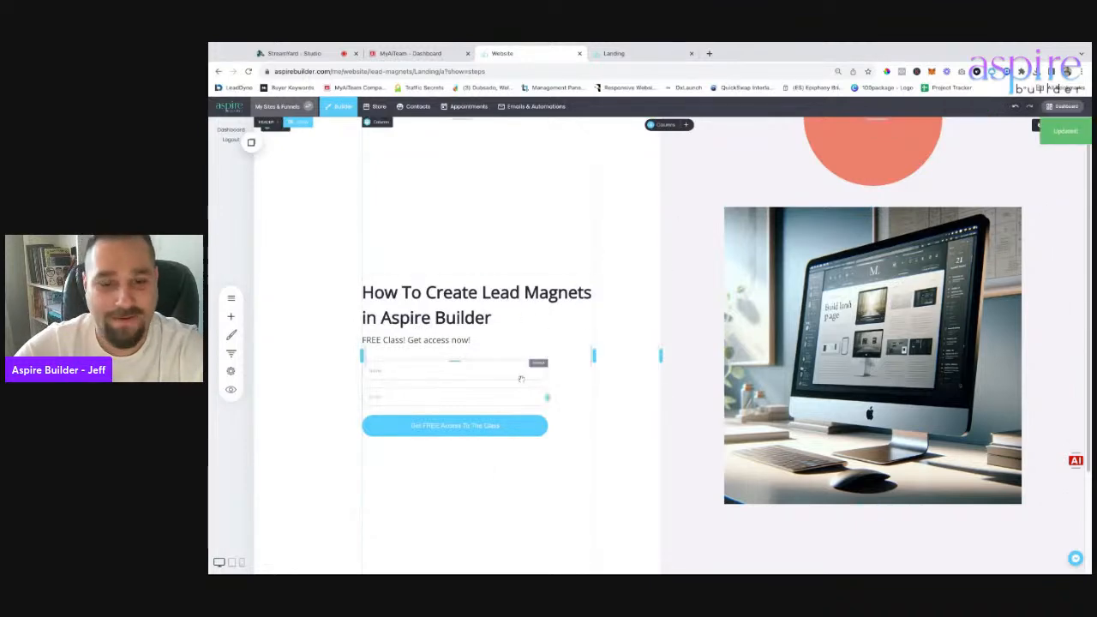
pyautogui.scroll(-2, 537, 377)
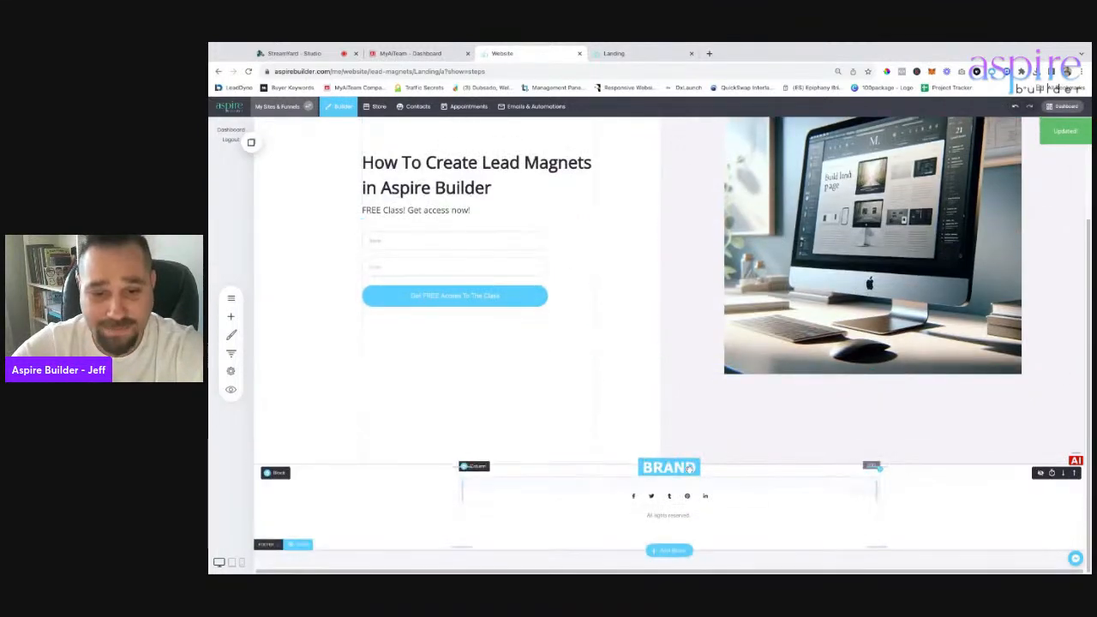
# Add an Image widget to the footer showing the teal aspire builder logo from Branding.
pyautogui.click(231, 317)
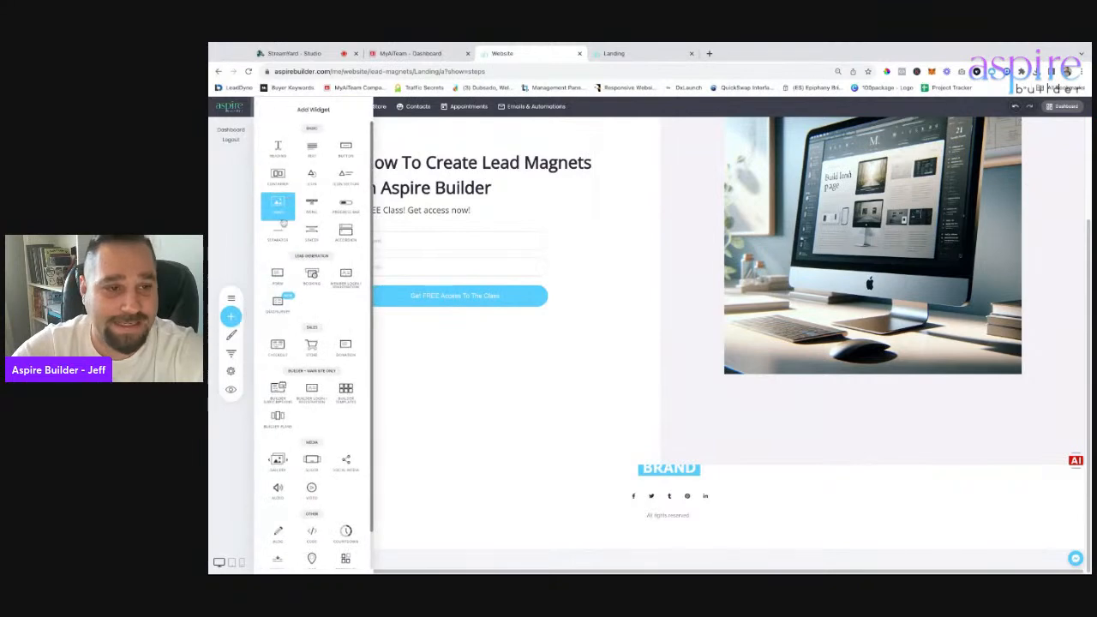
pyautogui.moveTo(279, 207); pyautogui.dragTo(676, 483)
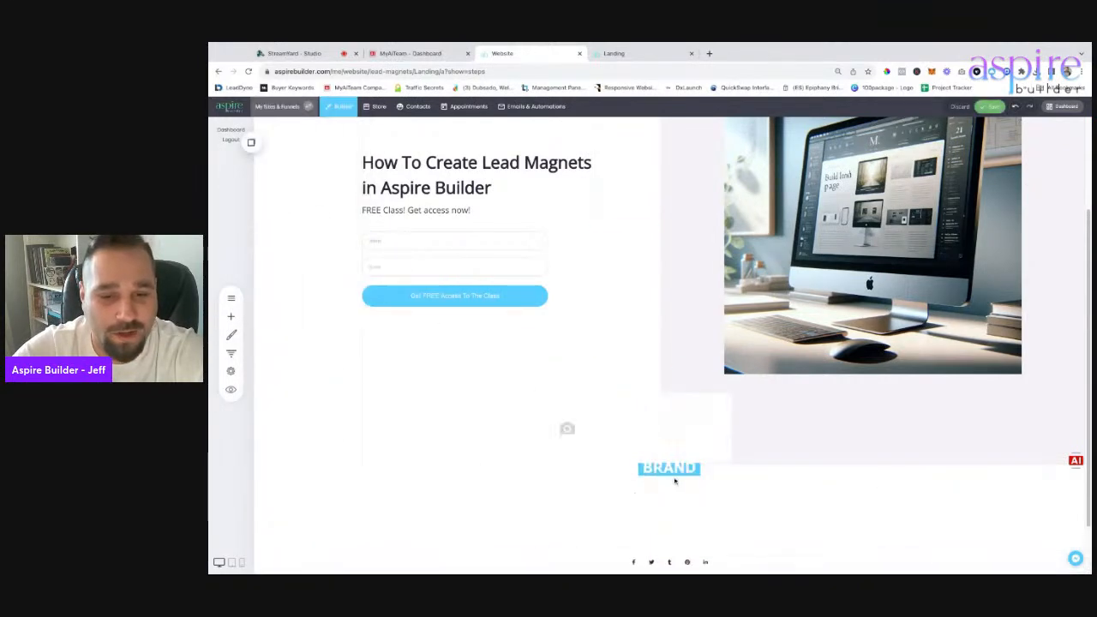
pyautogui.click(906, 431)
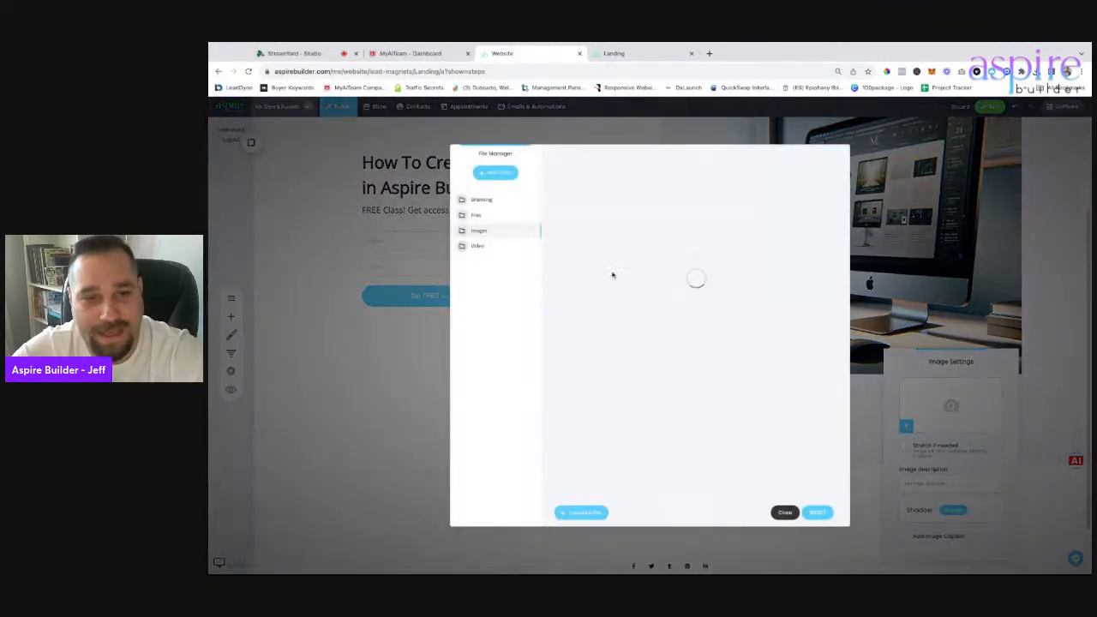
pyautogui.scroll(-15, 718, 402)
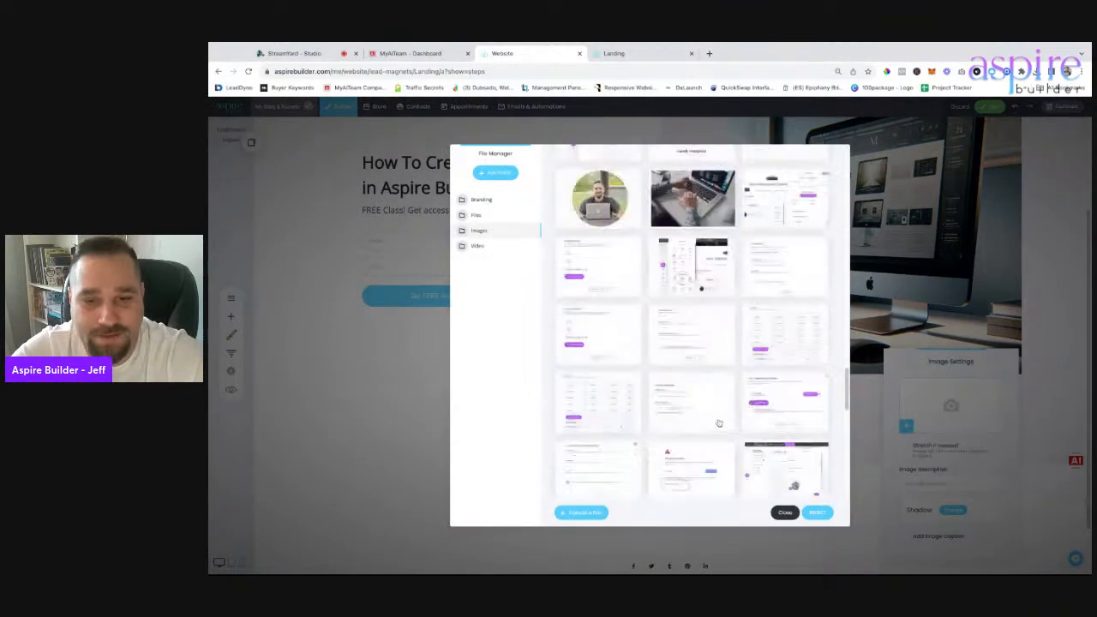
pyautogui.scroll(-3, 719, 426)
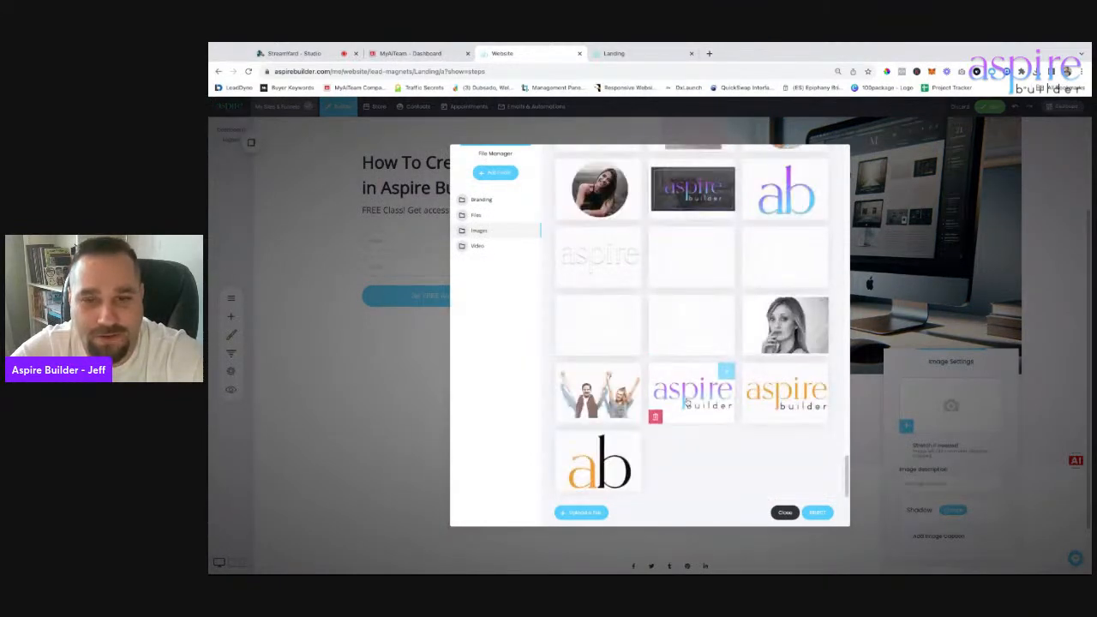
pyautogui.scroll(18, 686, 401)
pyautogui.scroll(-1, 694, 380)
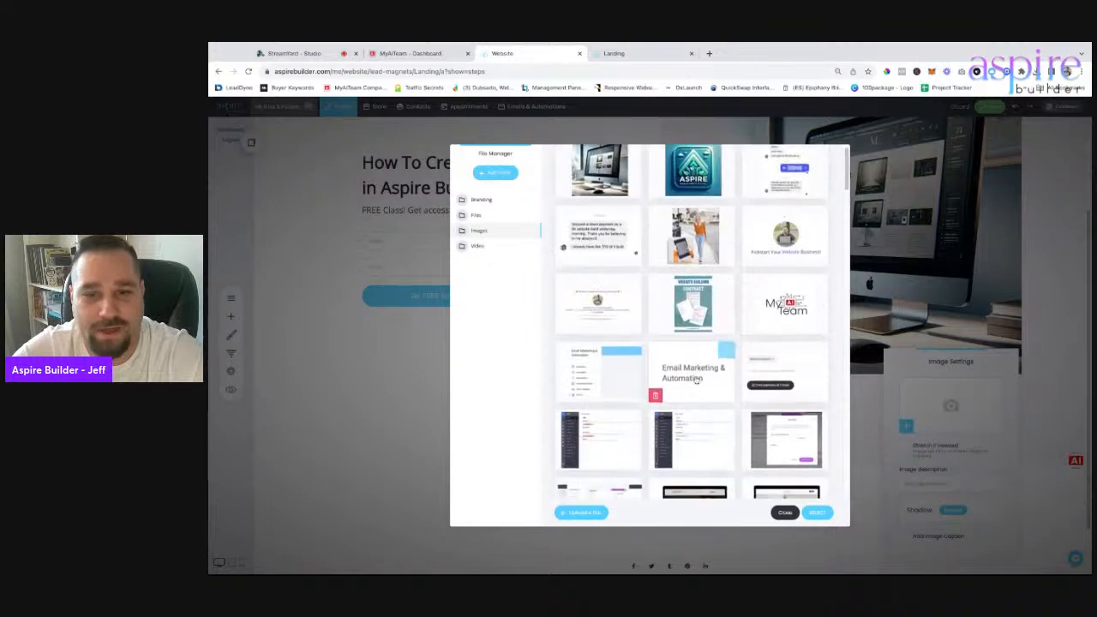
pyautogui.click(485, 199)
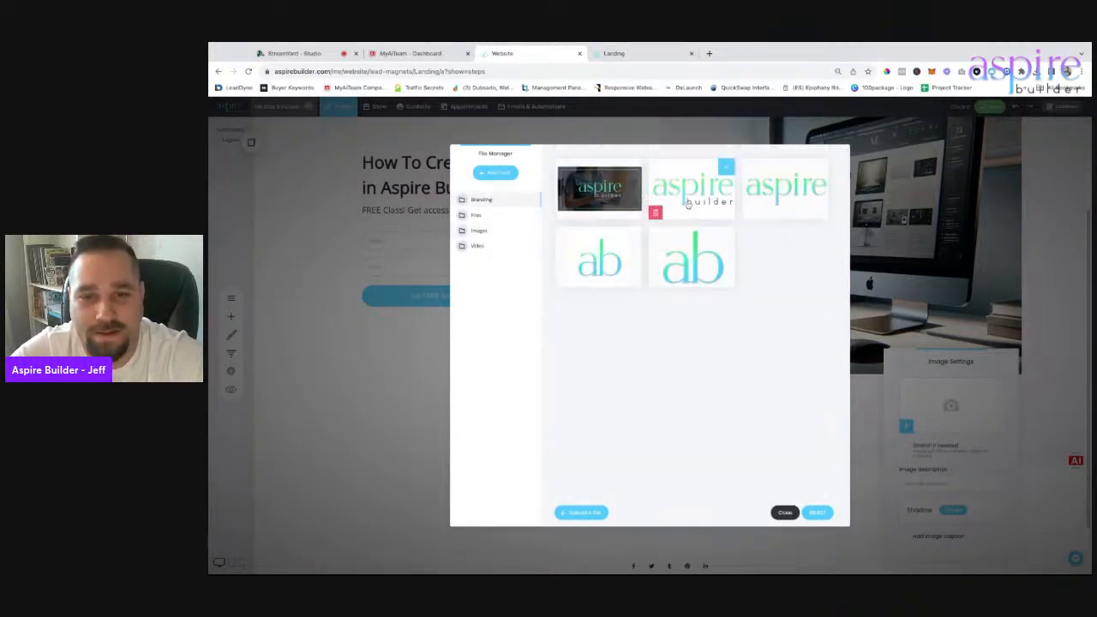
pyautogui.doubleClick(685, 204)
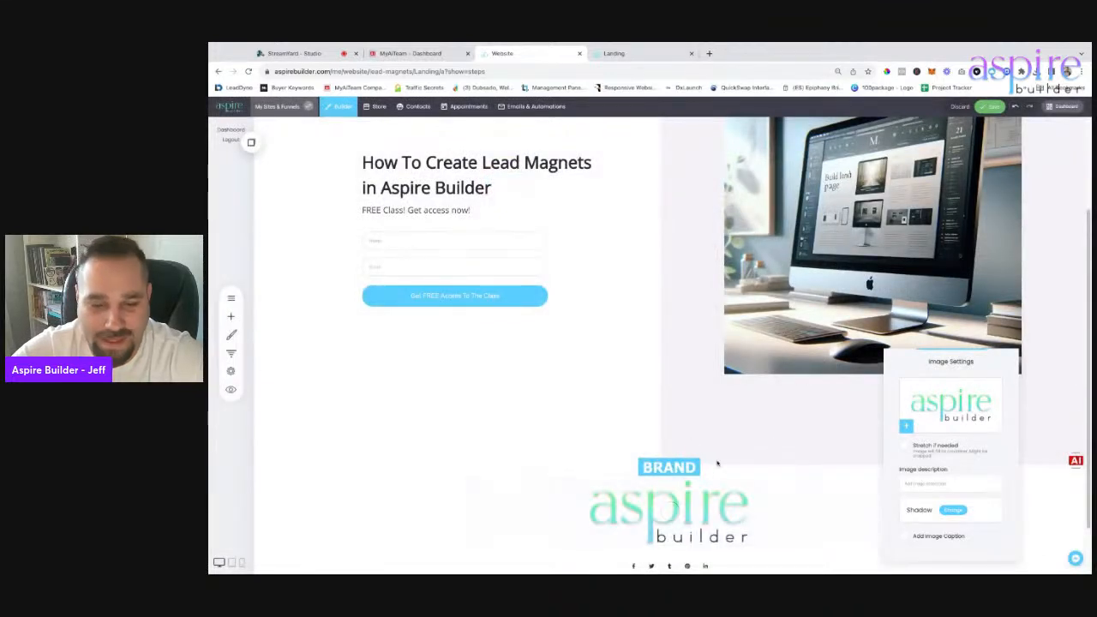
pyautogui.click(691, 469)
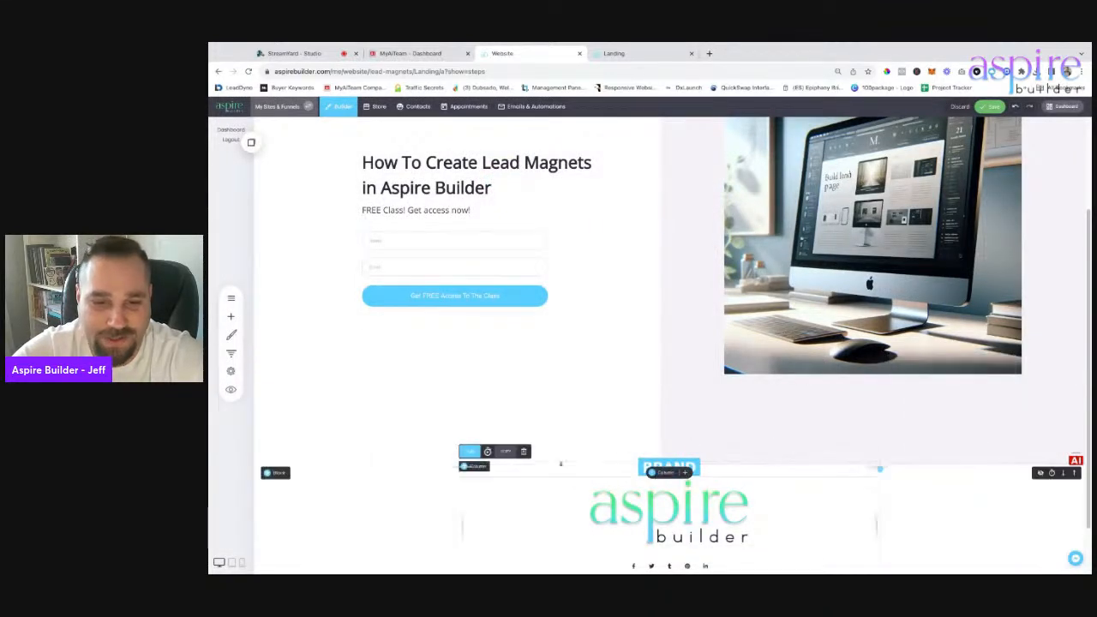
# Delete the footer's BRAND placeholder and social icons, then save the page.
pyautogui.click(523, 452)
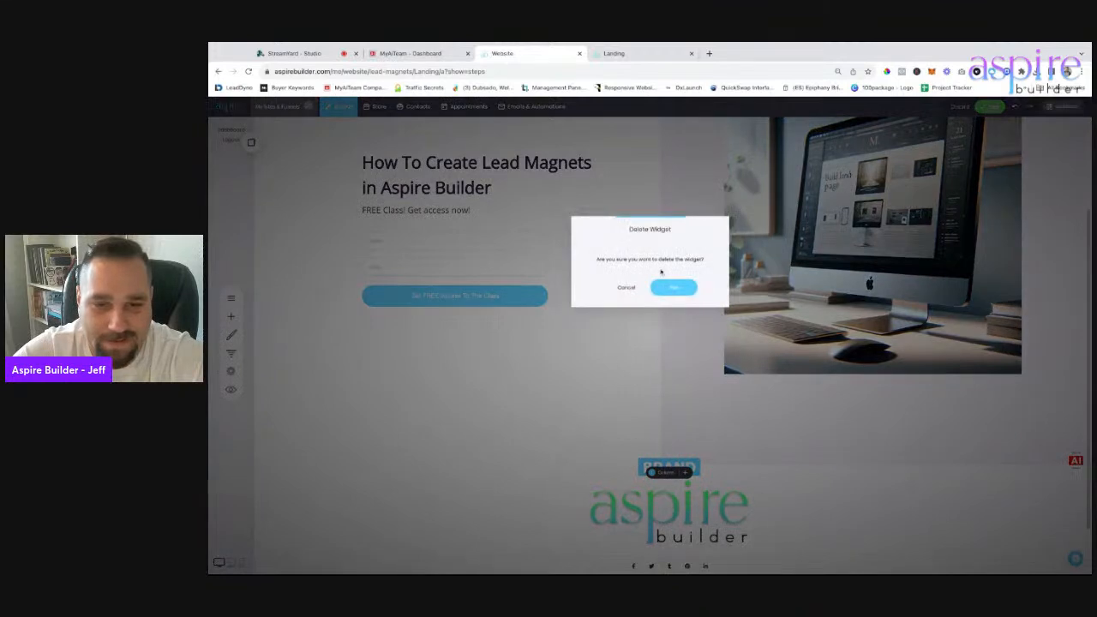
pyautogui.click(626, 287)
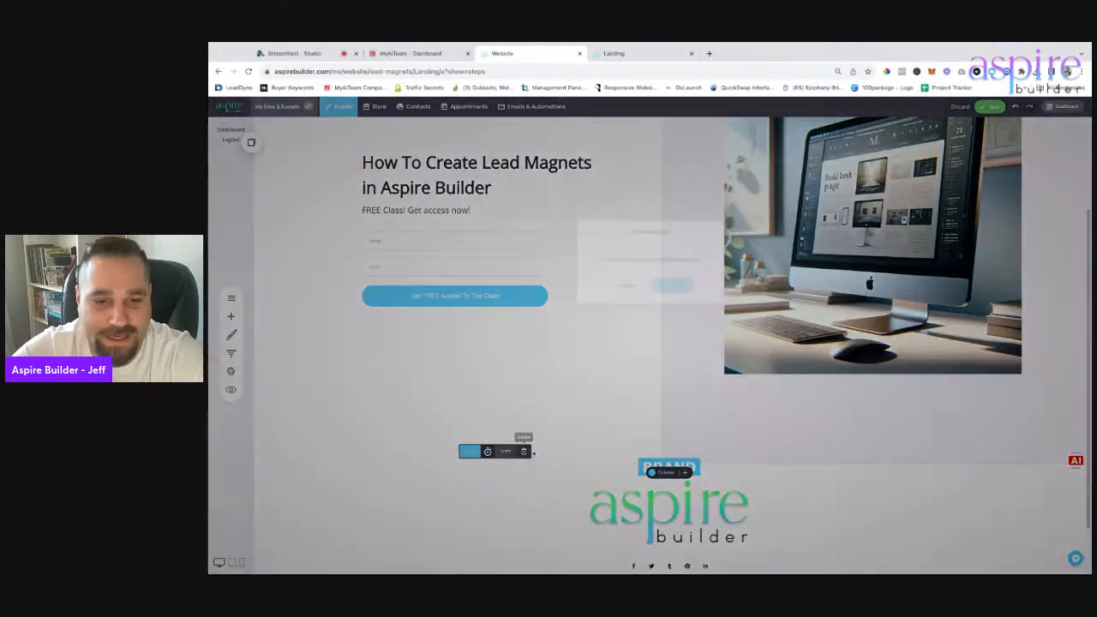
pyautogui.click(524, 452)
pyautogui.click(679, 288)
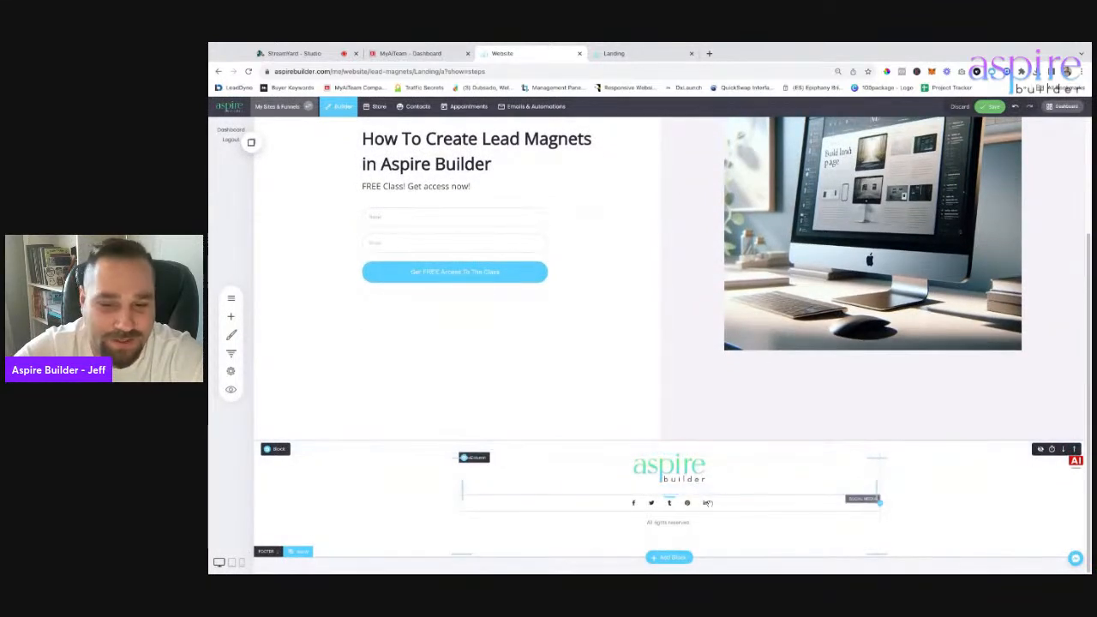
pyautogui.click(551, 486)
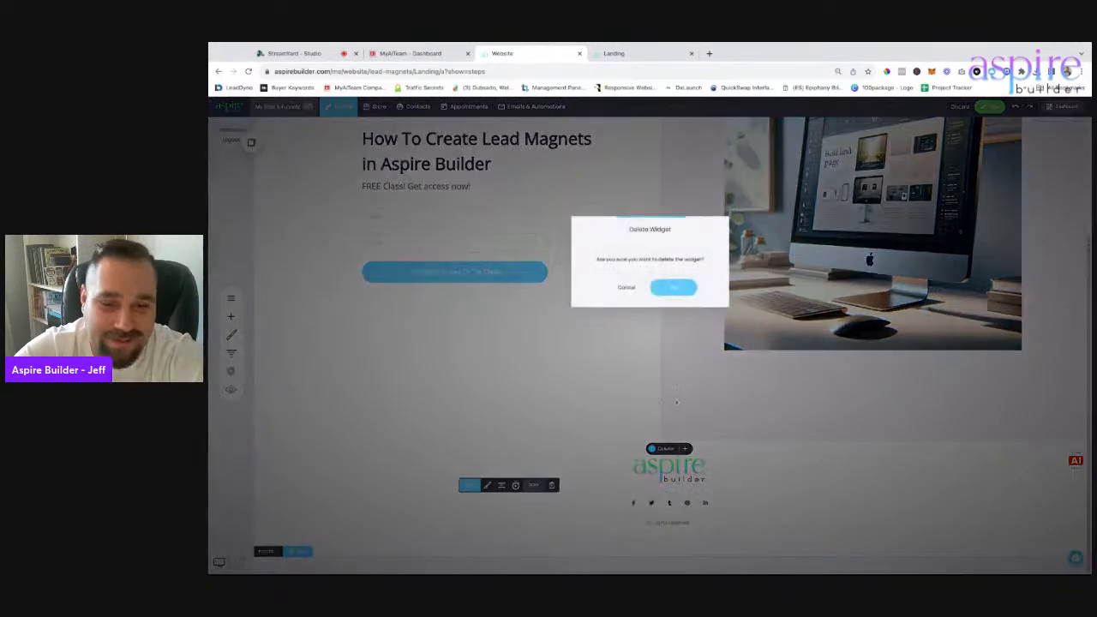
pyautogui.click(687, 289)
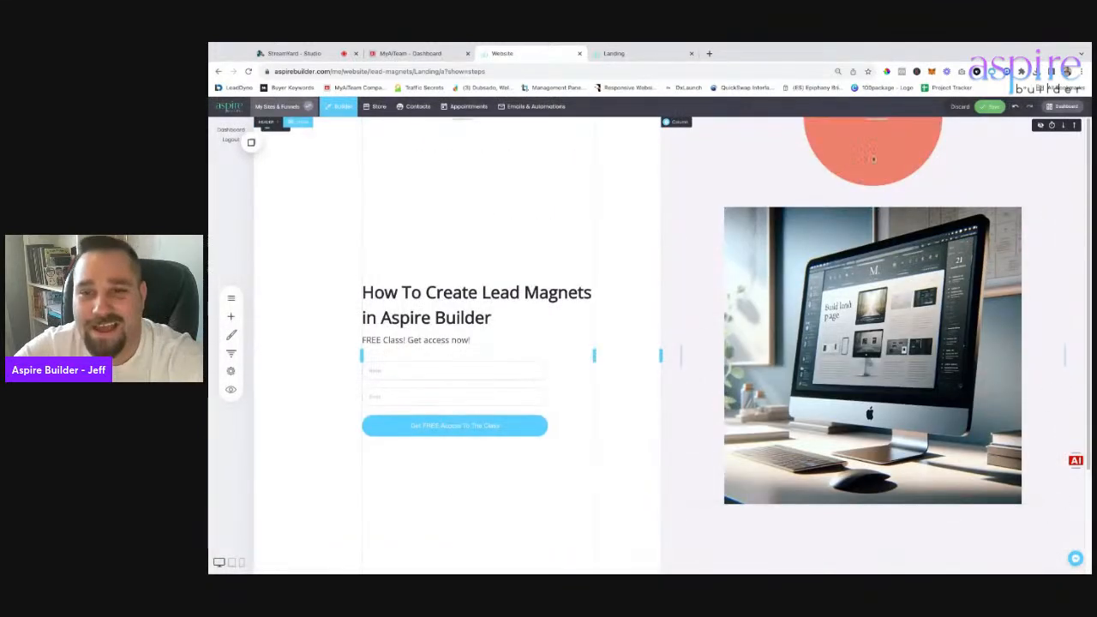
pyautogui.click(990, 106)
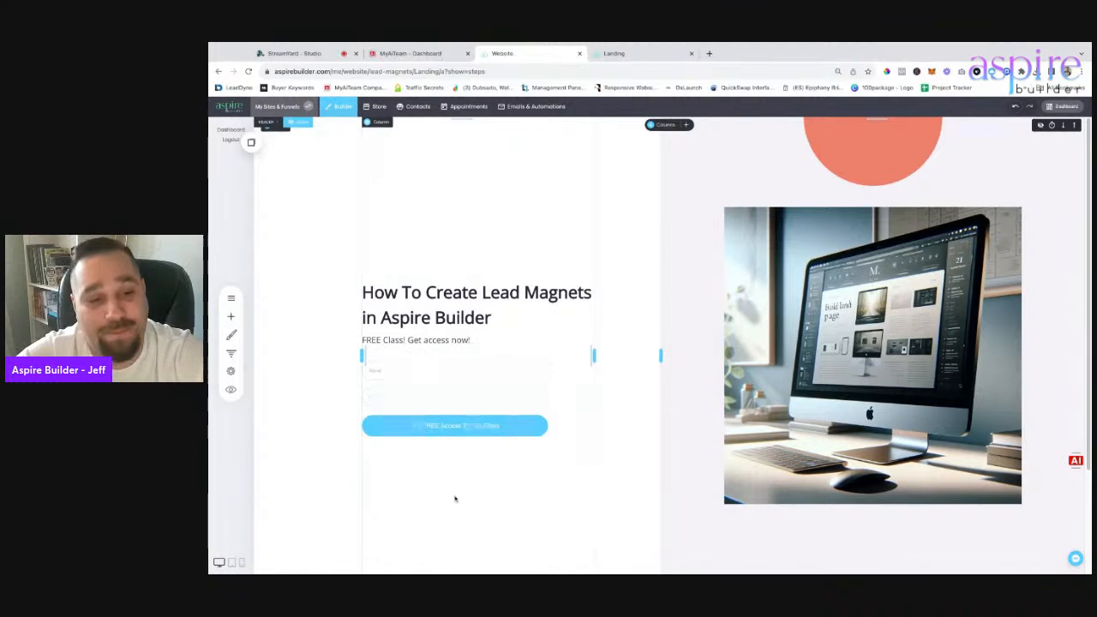
# Create a 'How to make Lead magnets' list, link the signup form to it, and save.
pyautogui.click(460, 386)
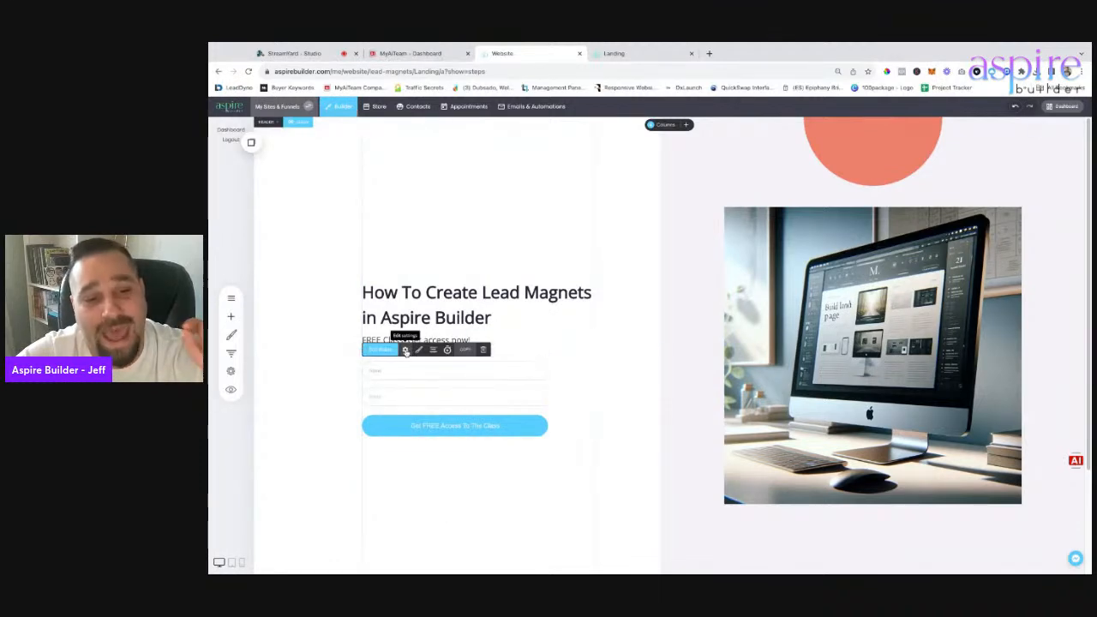
pyautogui.click(406, 350)
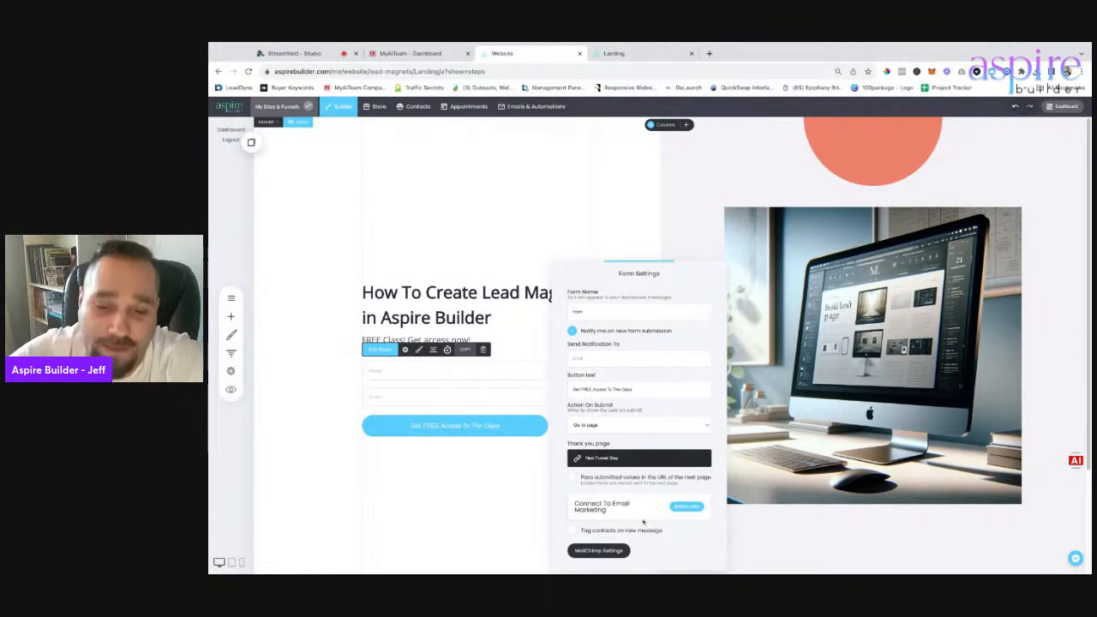
pyautogui.click(684, 507)
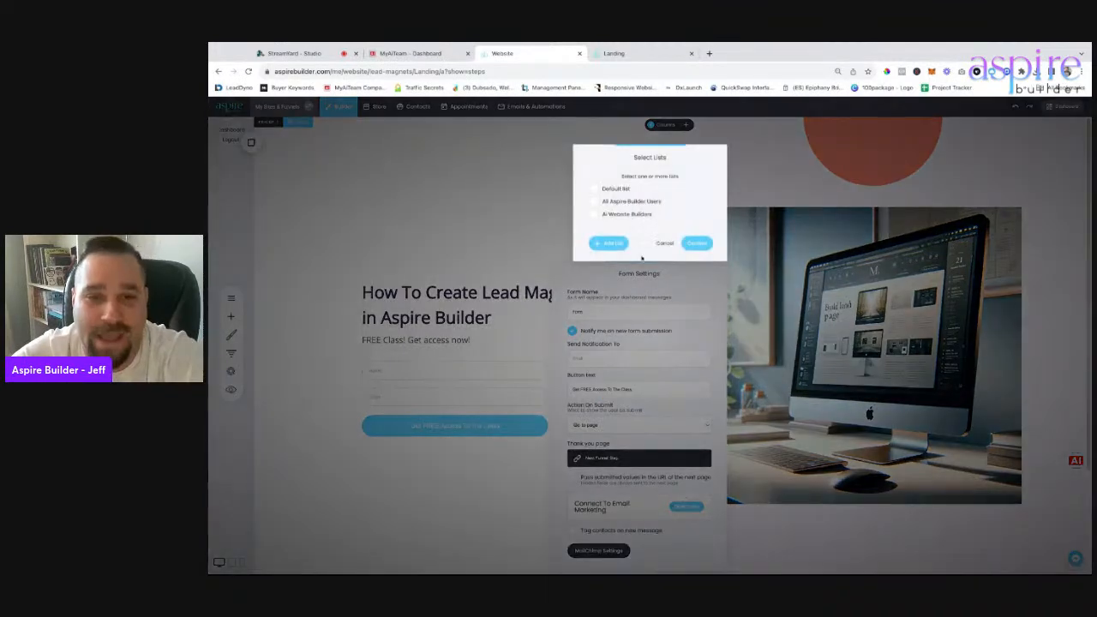
pyautogui.click(610, 244)
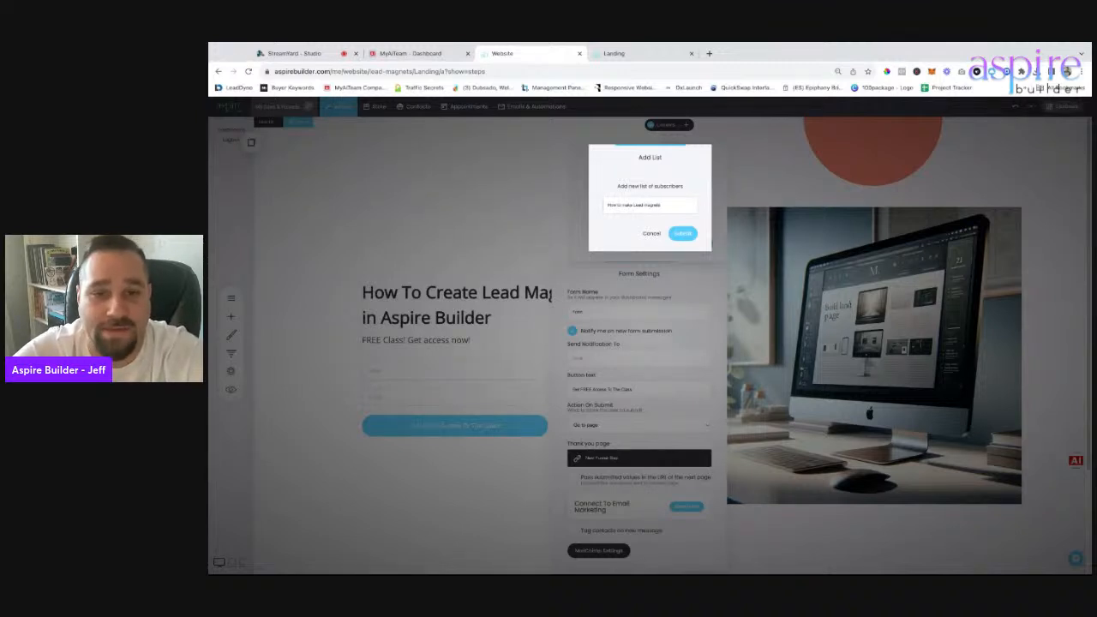
pyautogui.click(683, 234)
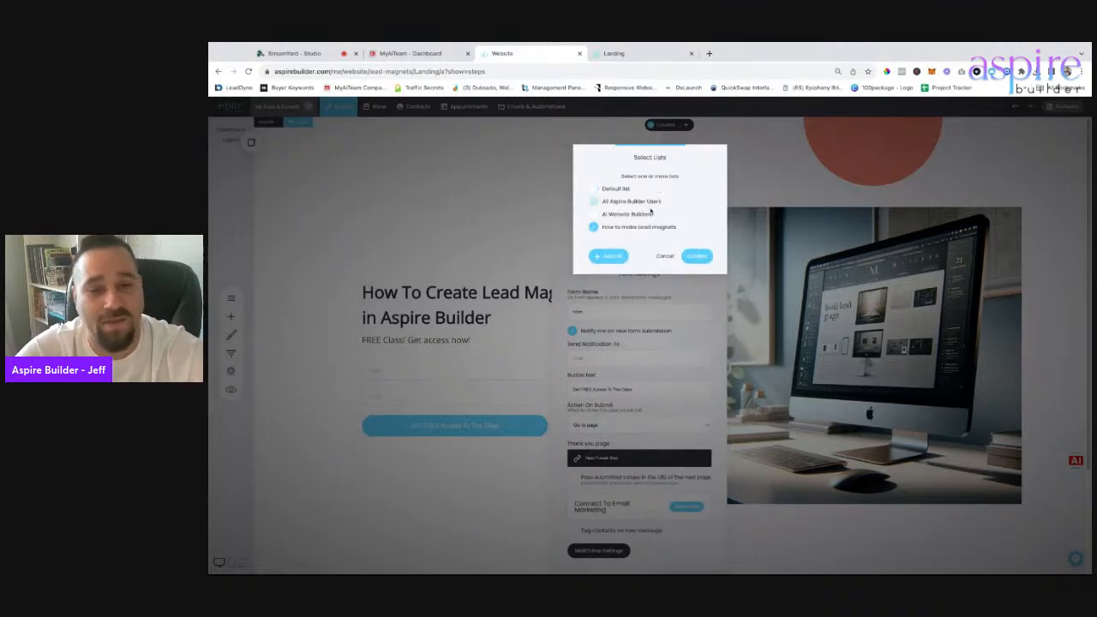
pyautogui.click(696, 255)
pyautogui.click(503, 509)
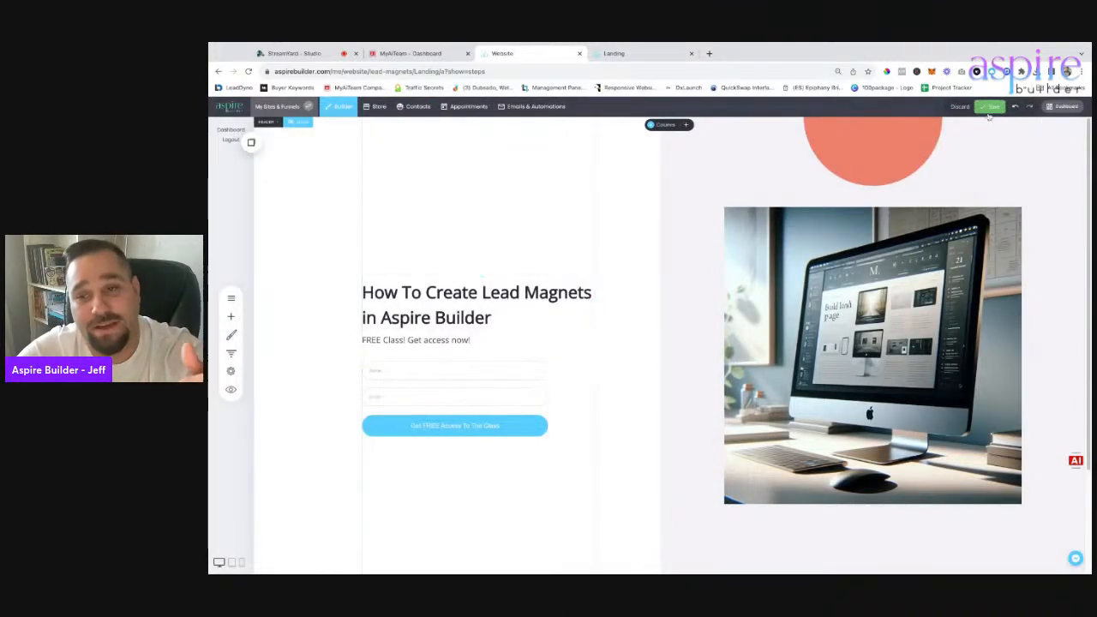
pyautogui.click(991, 108)
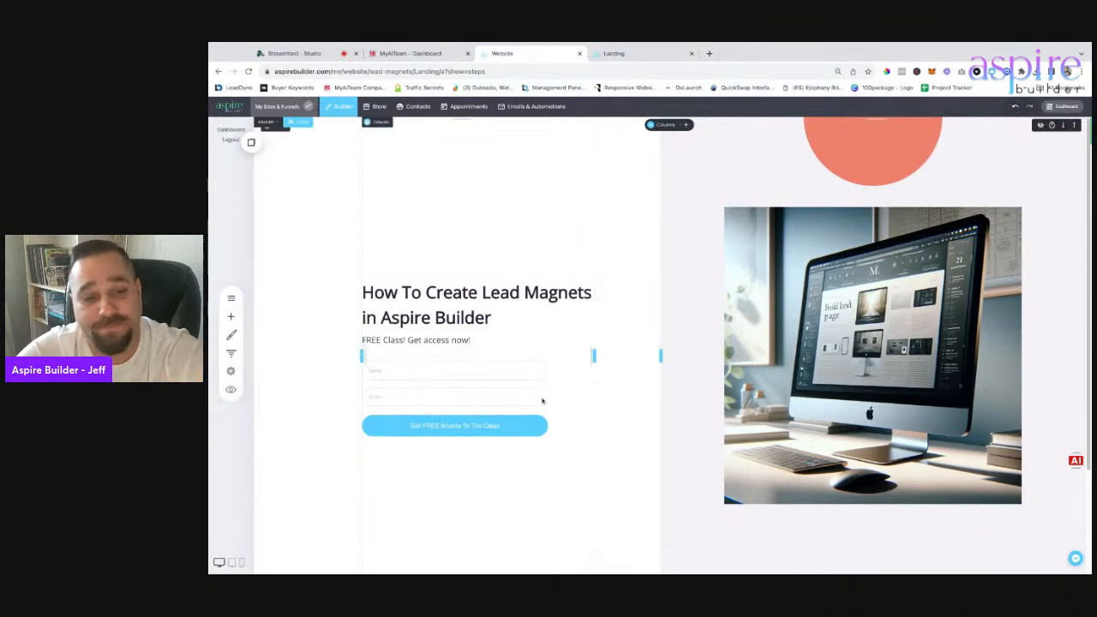
# Set the form's after-submit destination to the Next Funnel Step and save the page.
pyautogui.click(231, 354)
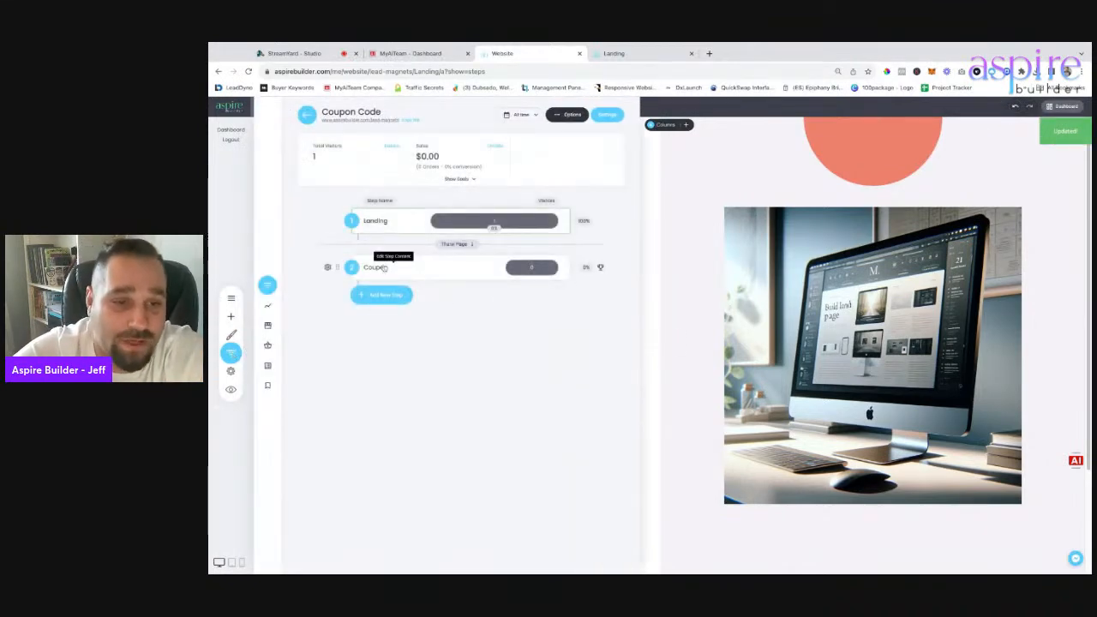
pyautogui.click(380, 267)
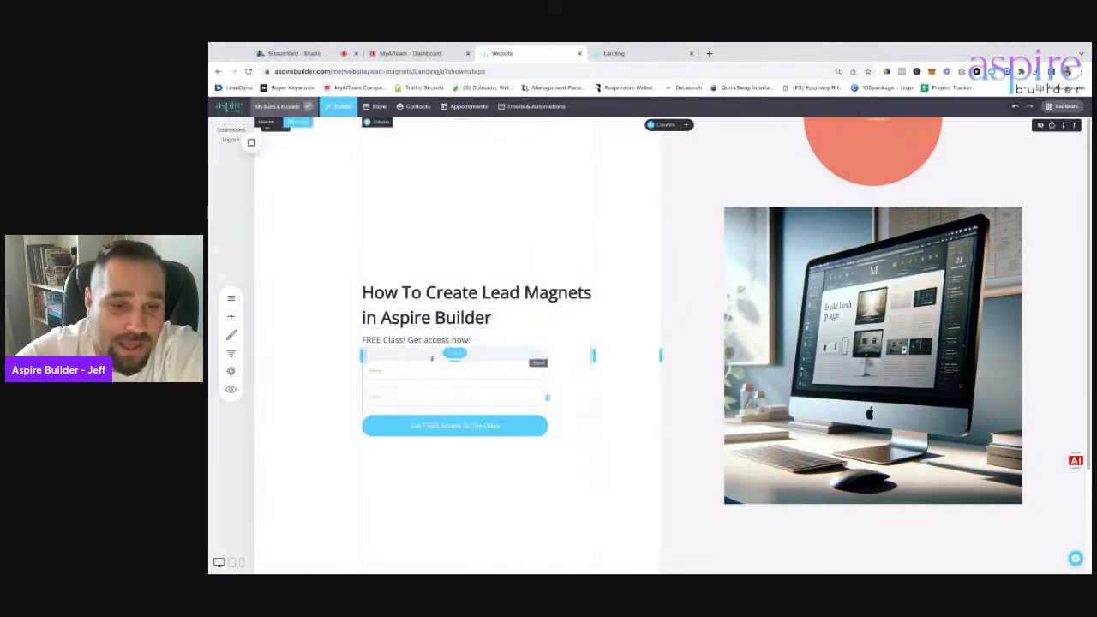
pyautogui.click(405, 349)
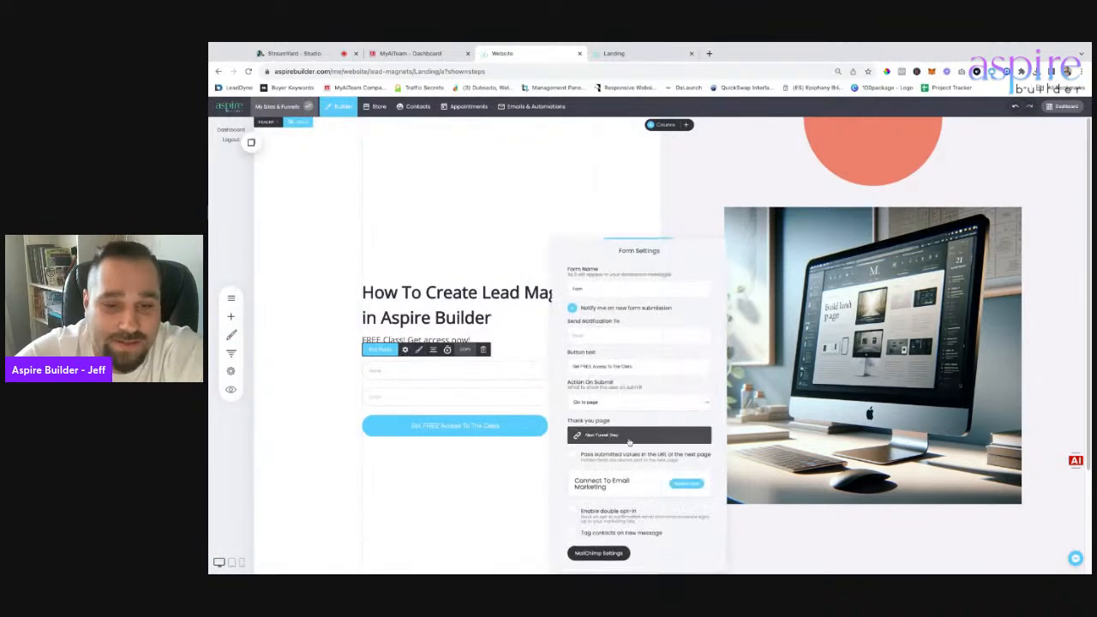
pyautogui.click(595, 437)
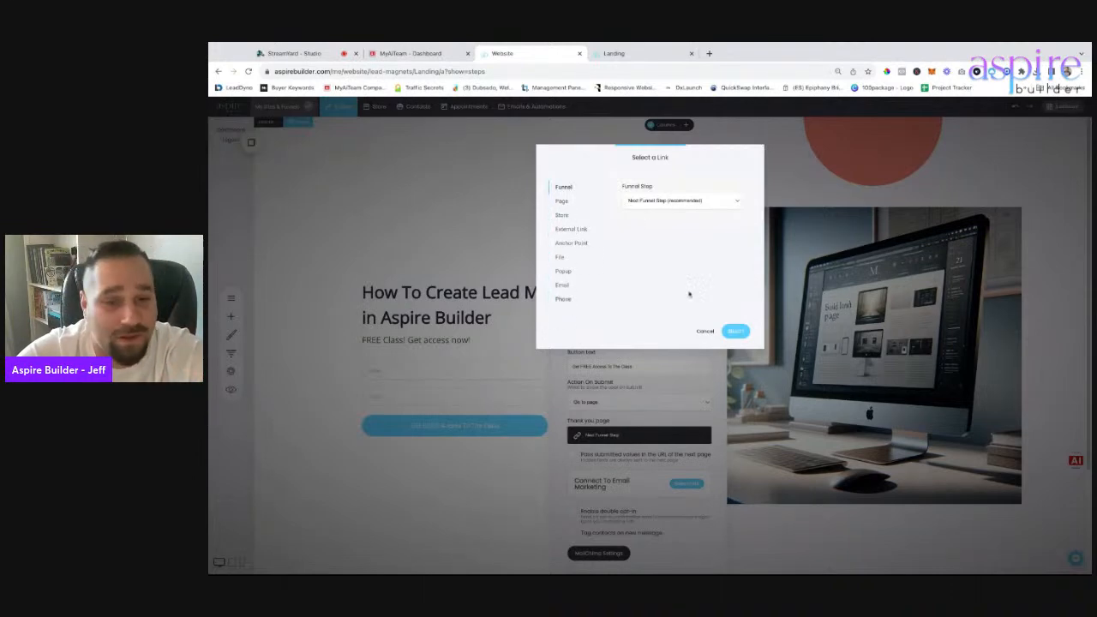
pyautogui.click(736, 332)
pyautogui.click(456, 170)
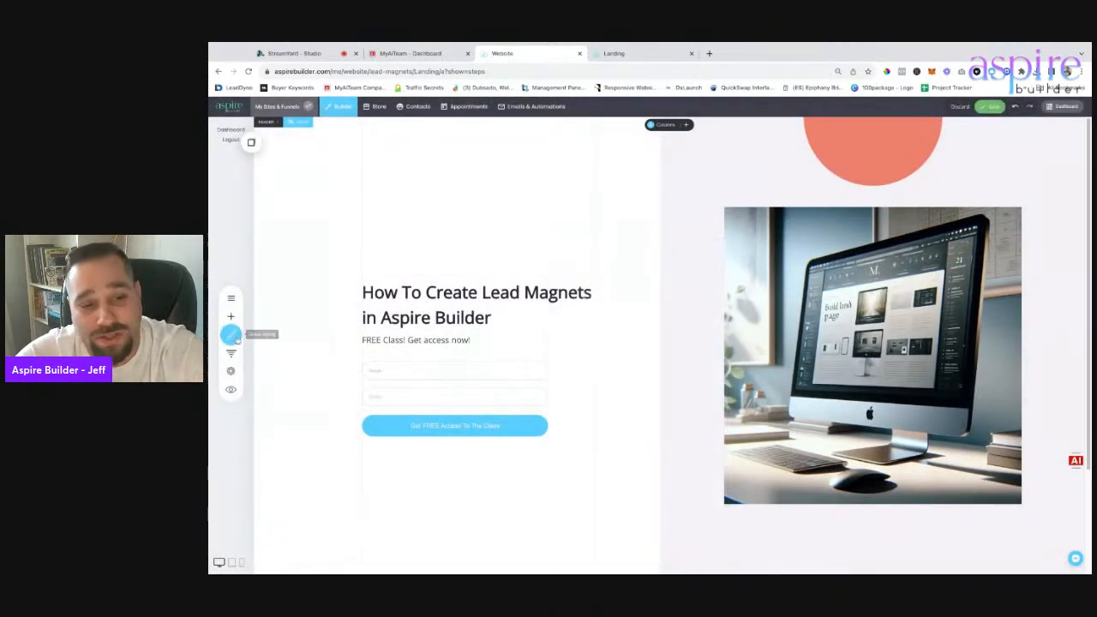
pyautogui.click(231, 352)
pyautogui.click(893, 196)
pyautogui.click(990, 107)
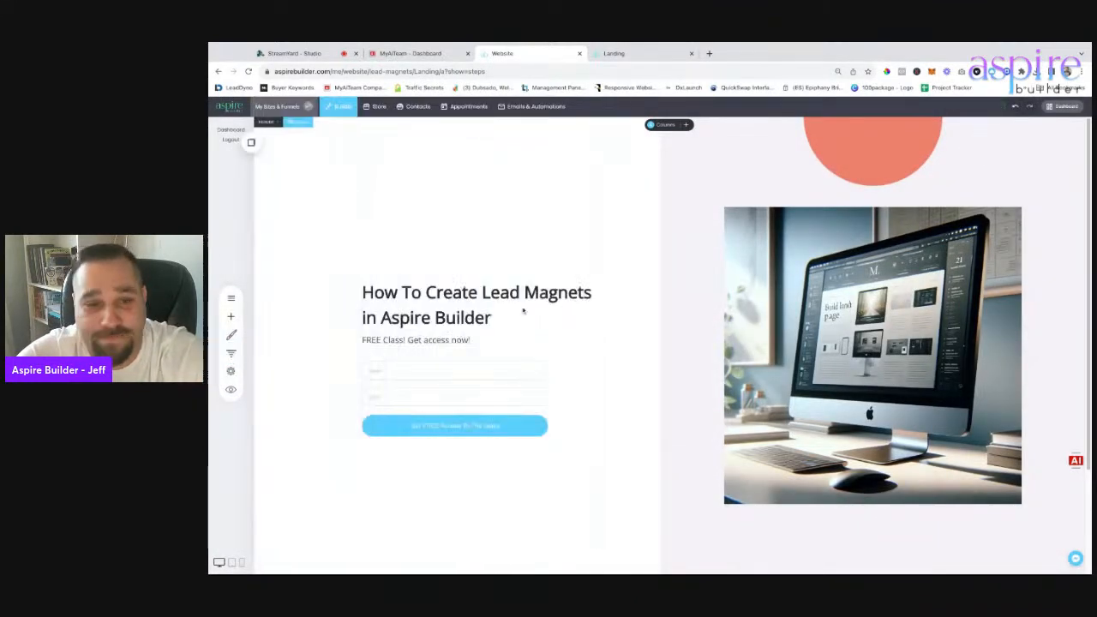
pyautogui.click(231, 352)
# Open the Coupon page, add an Image widget to its header, and save.
pyautogui.click(380, 267)
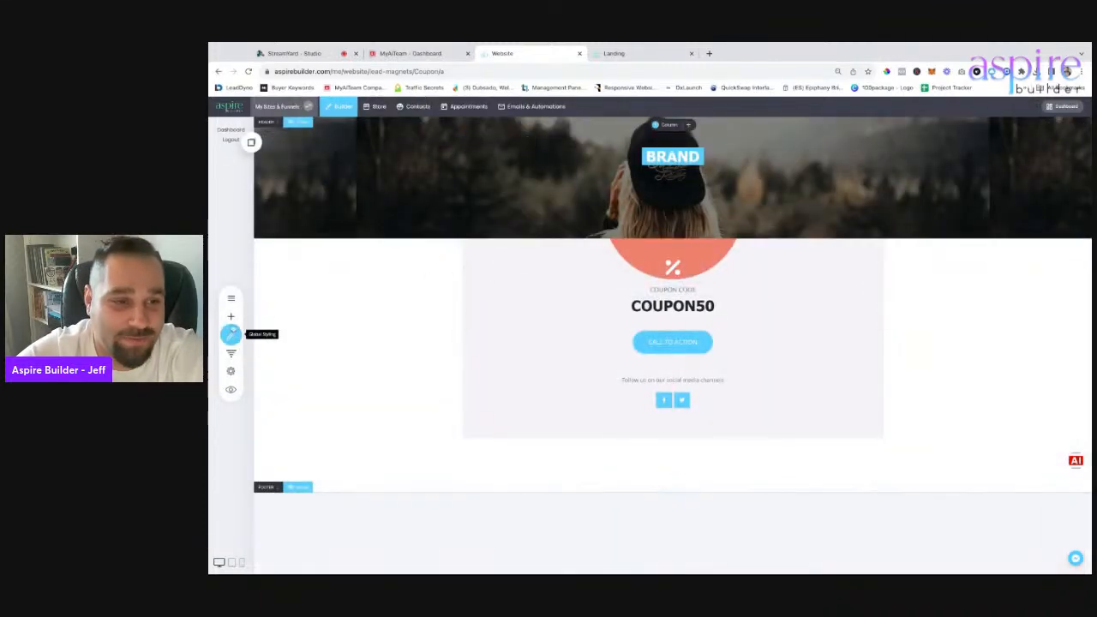
pyautogui.click(231, 317)
pyautogui.moveTo(269, 201); pyautogui.dragTo(695, 164)
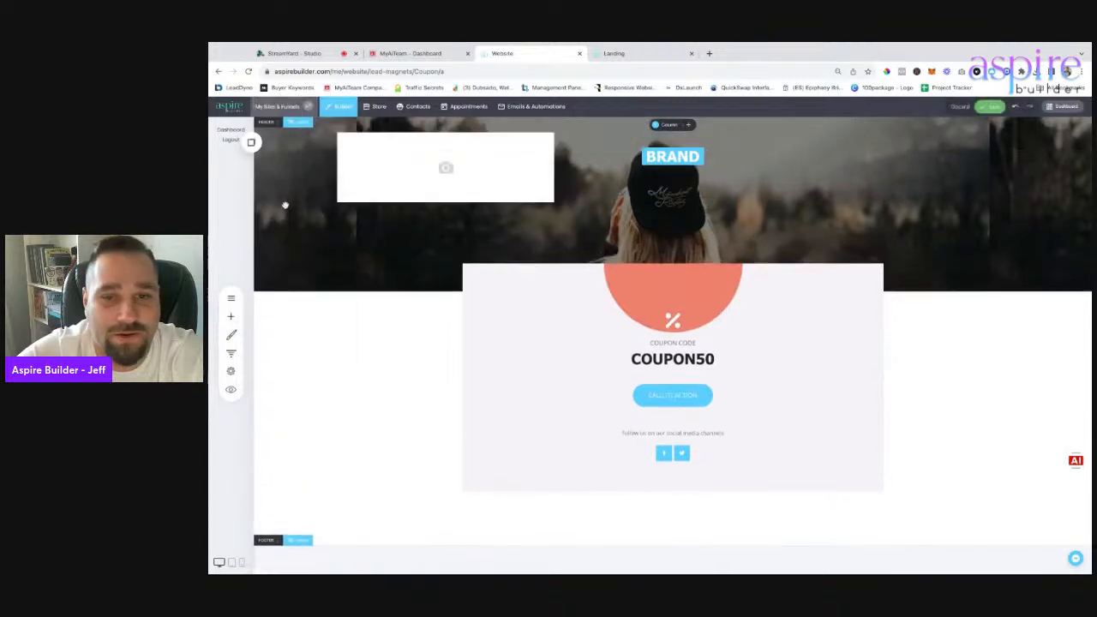
pyautogui.click(629, 237)
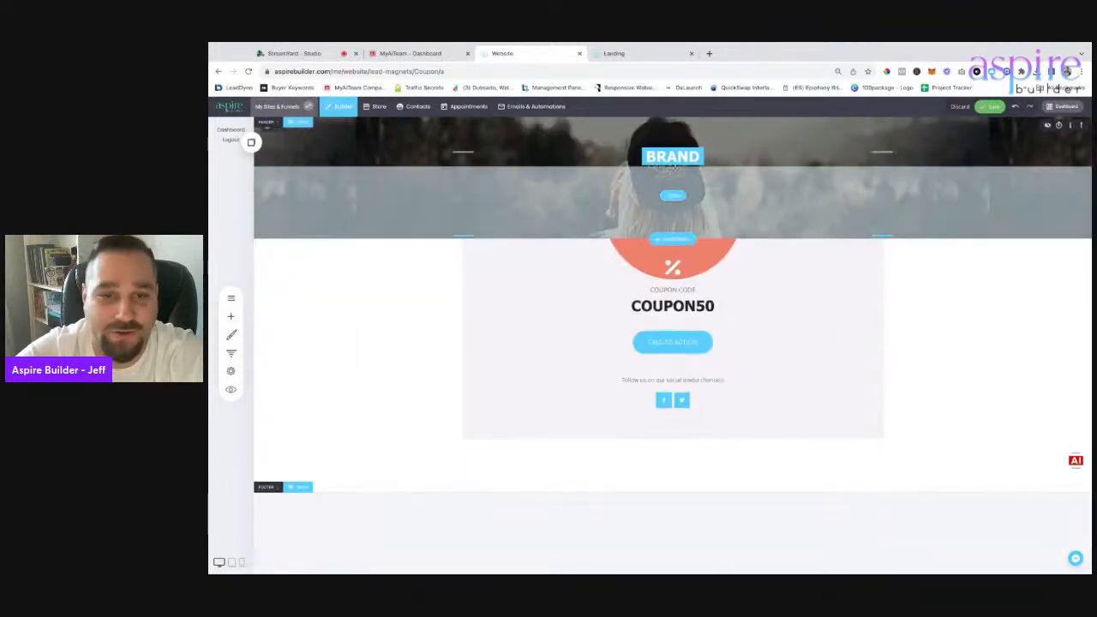
pyautogui.click(991, 106)
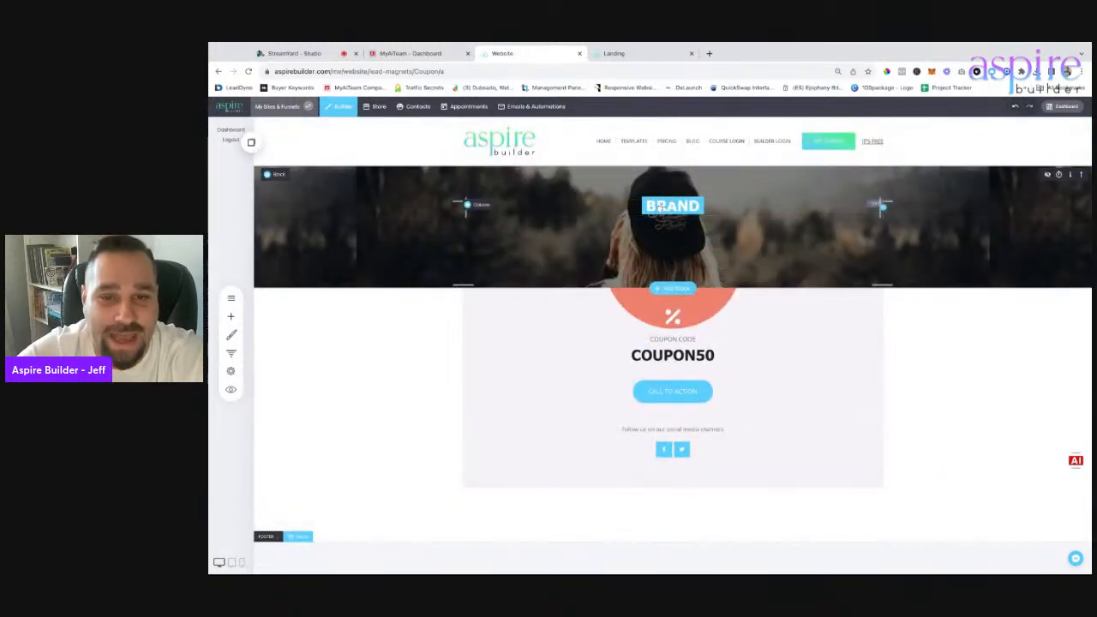
# Delete the BRAND text from the banner and put a Spacer in its column.
pyautogui.click(527, 190)
pyautogui.click(665, 286)
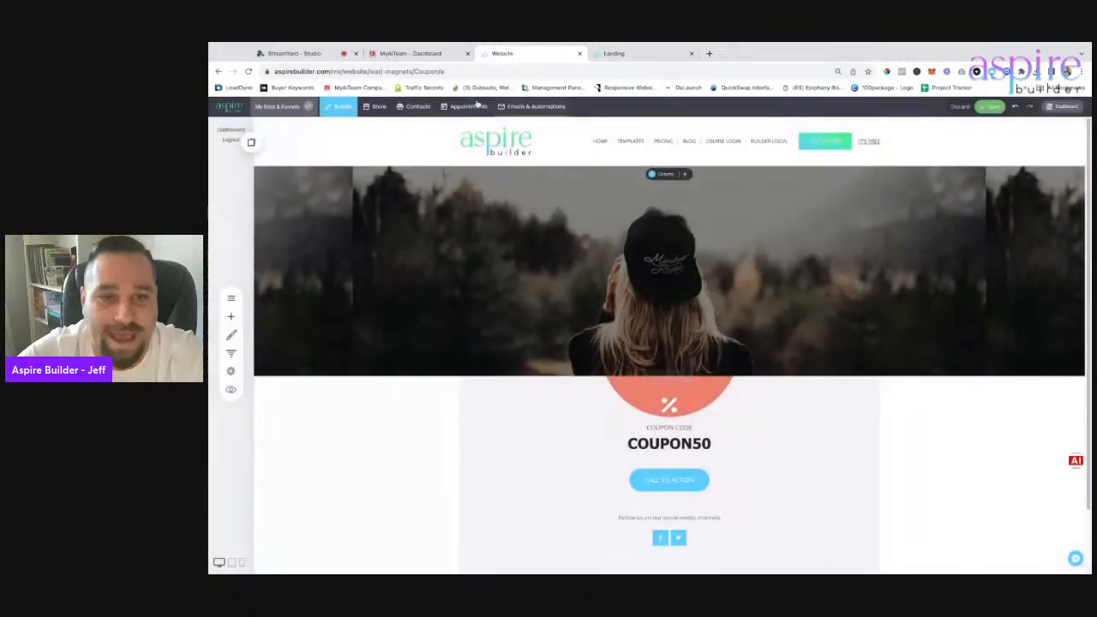
pyautogui.click(231, 316)
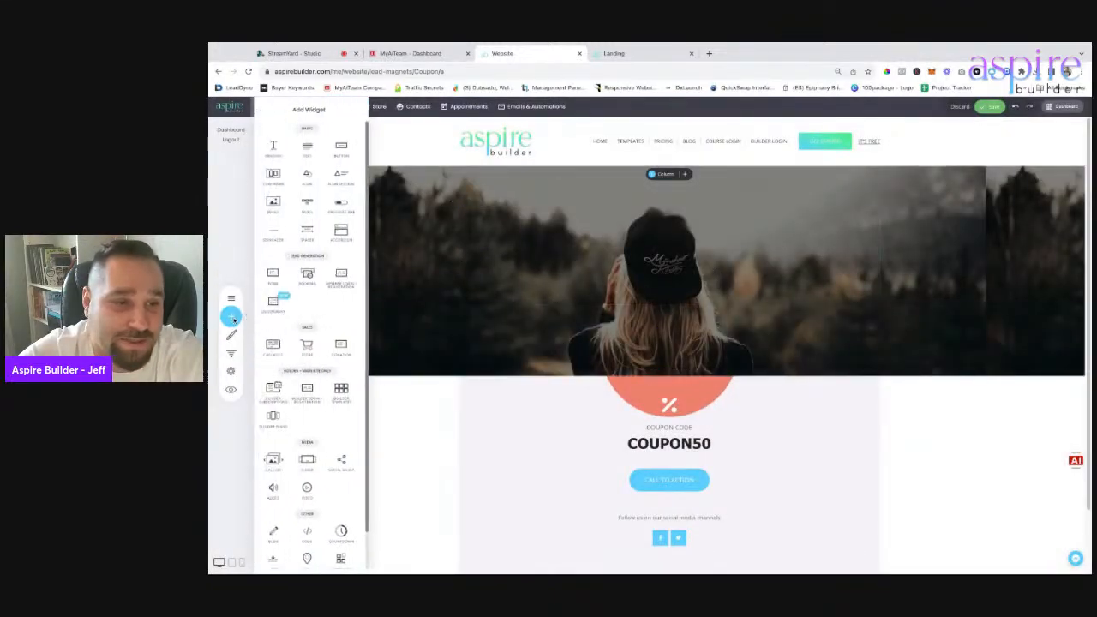
pyautogui.moveTo(306, 241); pyautogui.dragTo(681, 253)
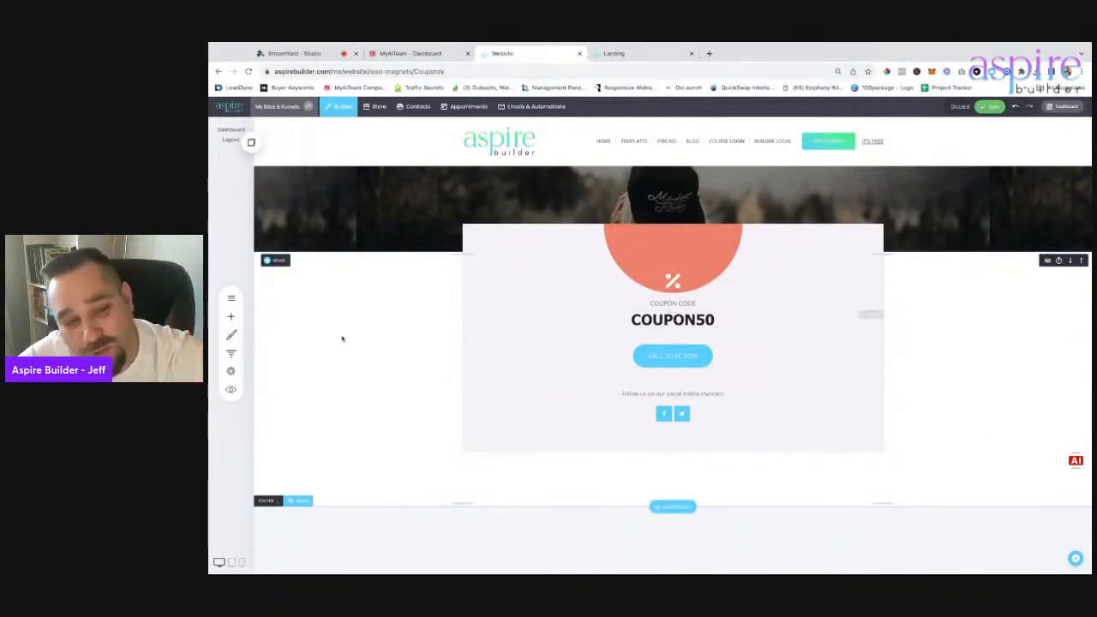
# Check the live stream studio and landing page tabs, then return to the coupon page builder.
pyautogui.click(290, 53)
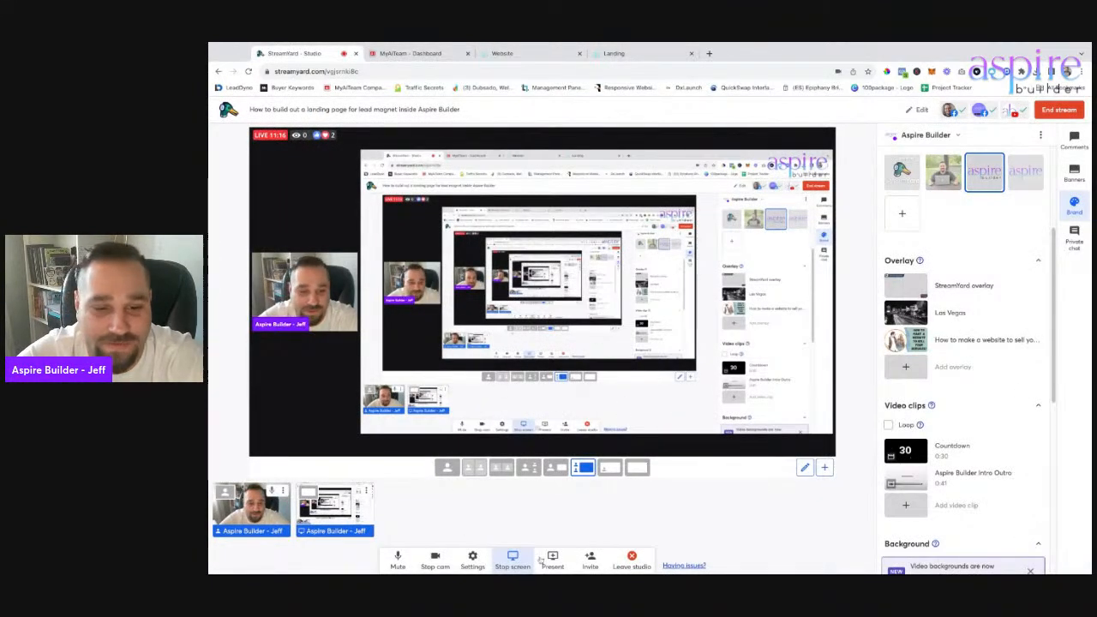
pyautogui.click(445, 52)
pyautogui.click(544, 55)
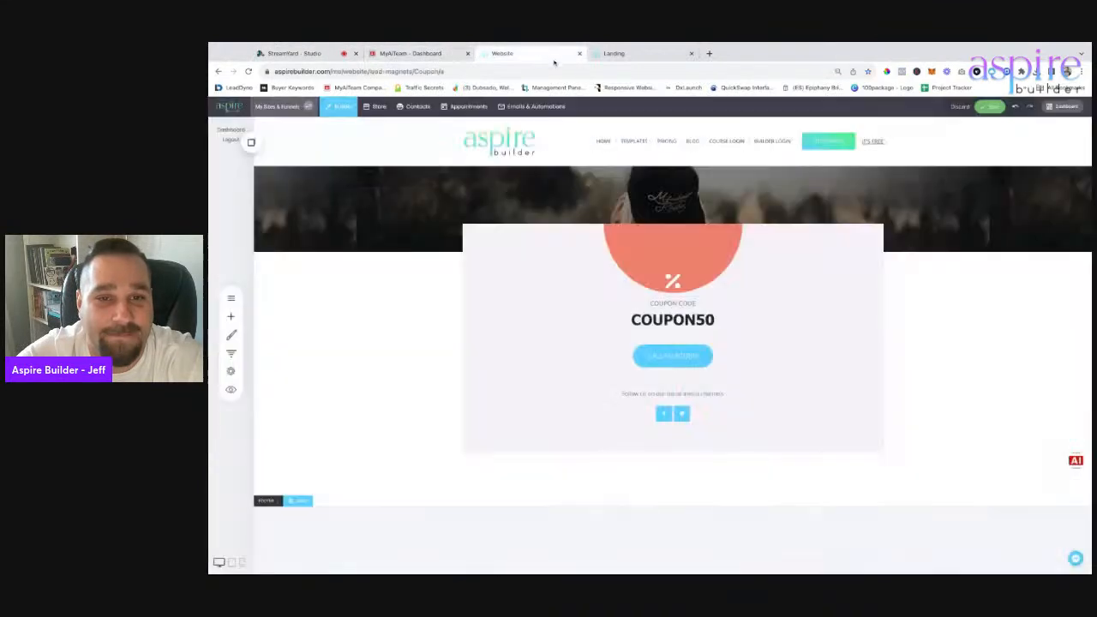
pyautogui.click(617, 53)
pyautogui.click(518, 52)
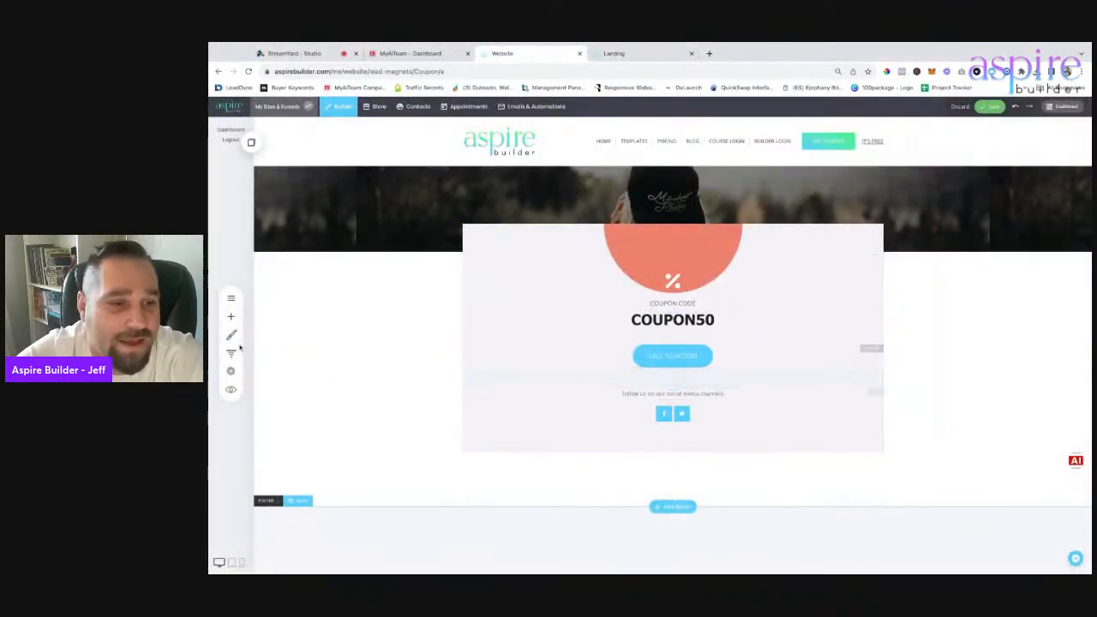
# Insert a Video widget directly beneath the COUPON50 code on the Coupon page.
pyautogui.click(230, 316)
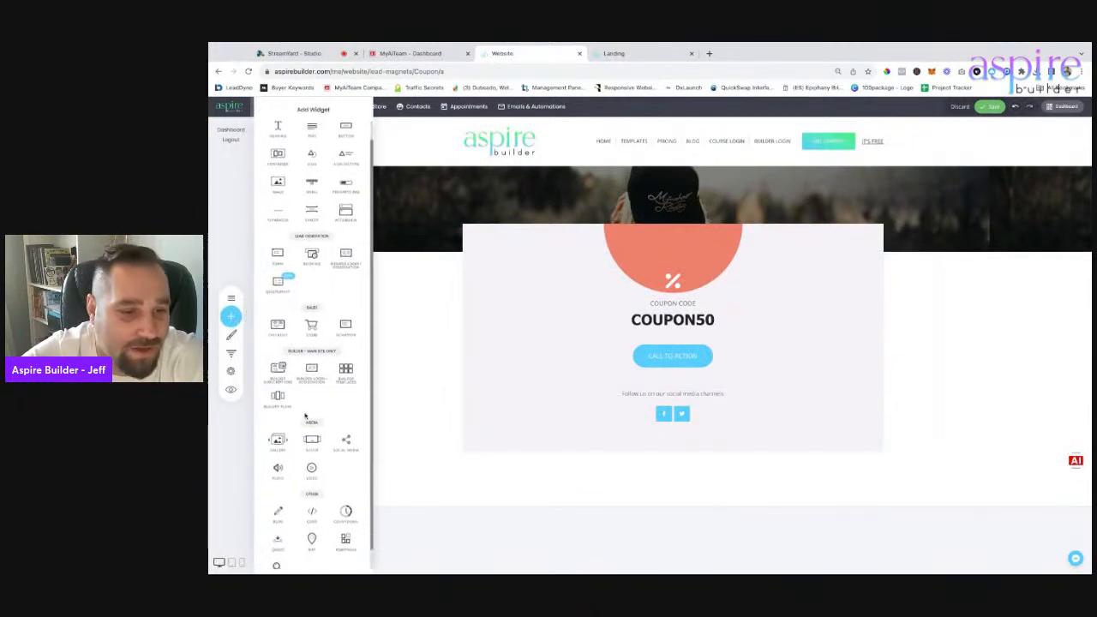
pyautogui.scroll(-1, 317, 381)
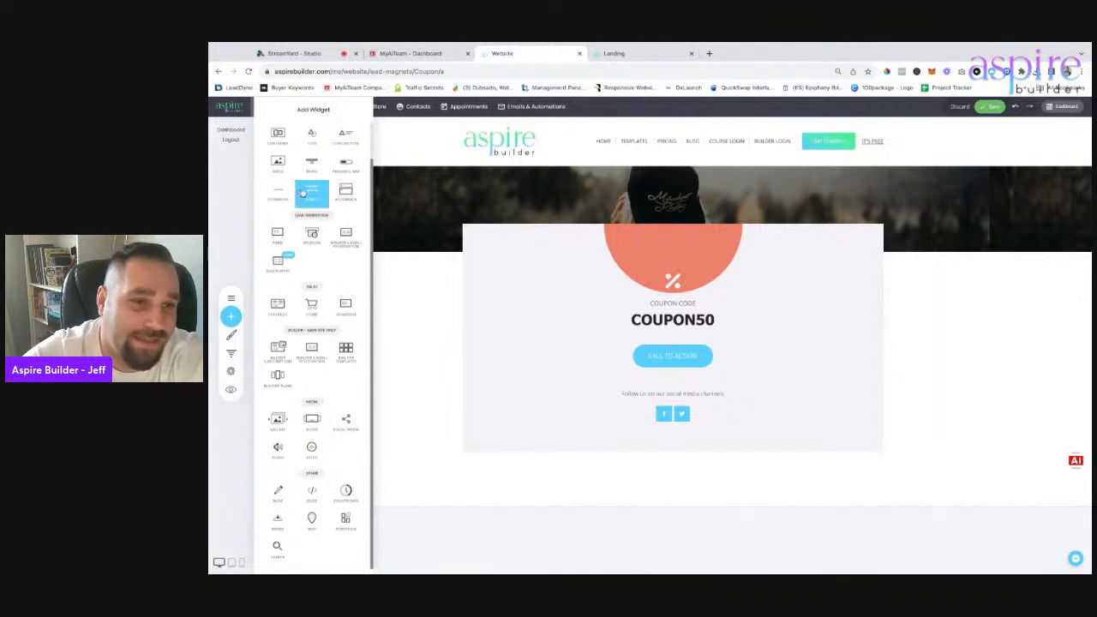
pyautogui.scroll(1, 306, 203)
pyautogui.scroll(-1, 323, 365)
pyautogui.moveTo(313, 425); pyautogui.dragTo(685, 324)
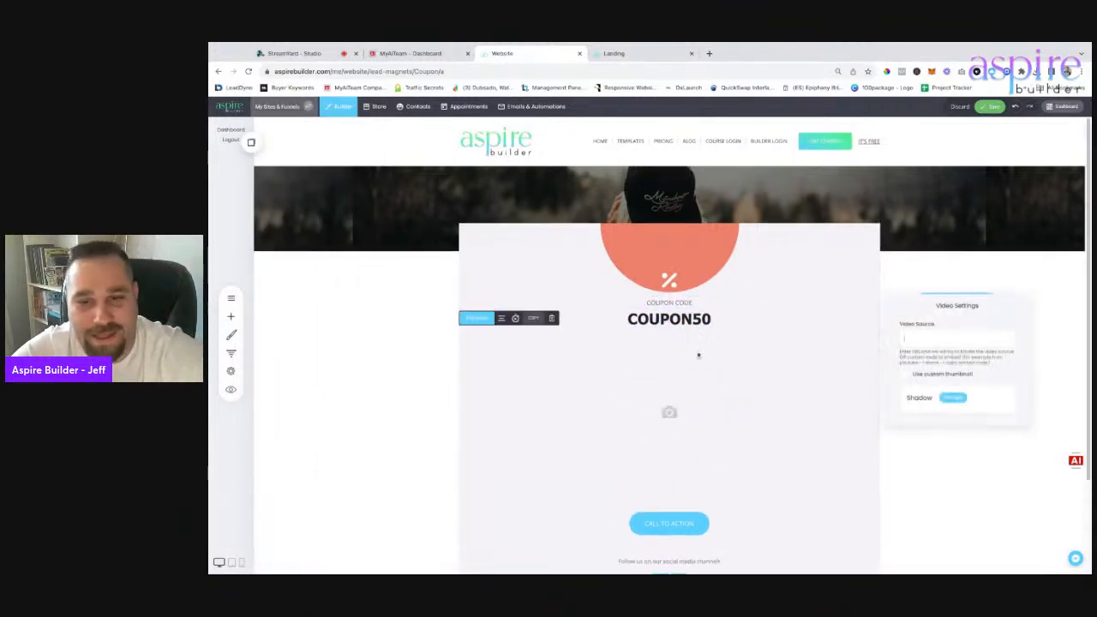
pyautogui.click(709, 53)
# Go to youtube.com and search for 'aspire builder'.
pyautogui.write('you')
pyautogui.press('Return')
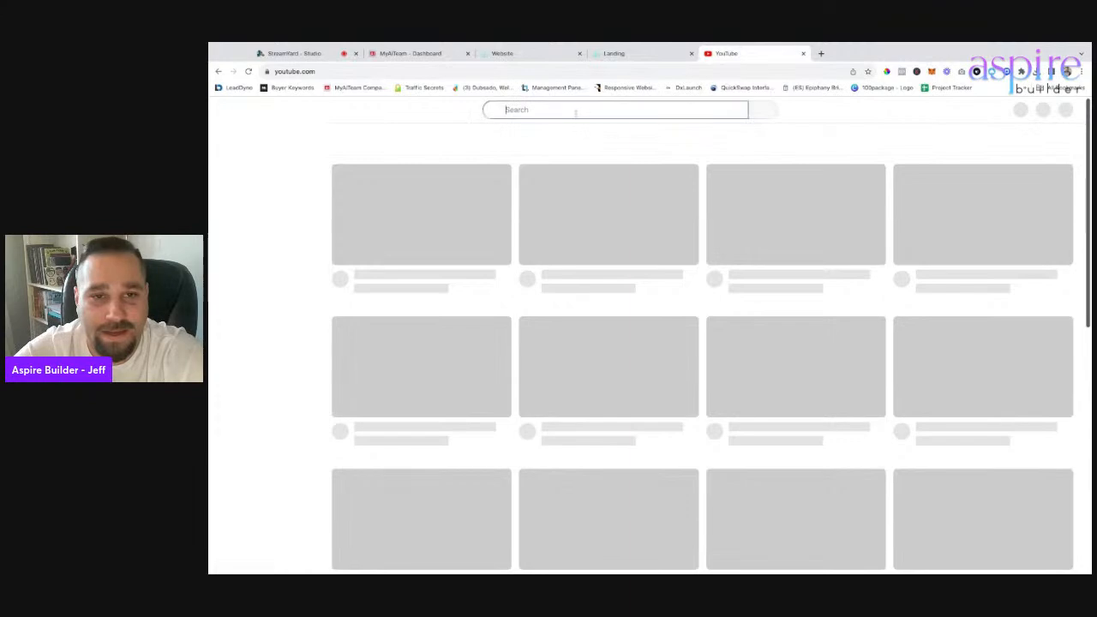
pyautogui.click(576, 112)
pyautogui.write('as')
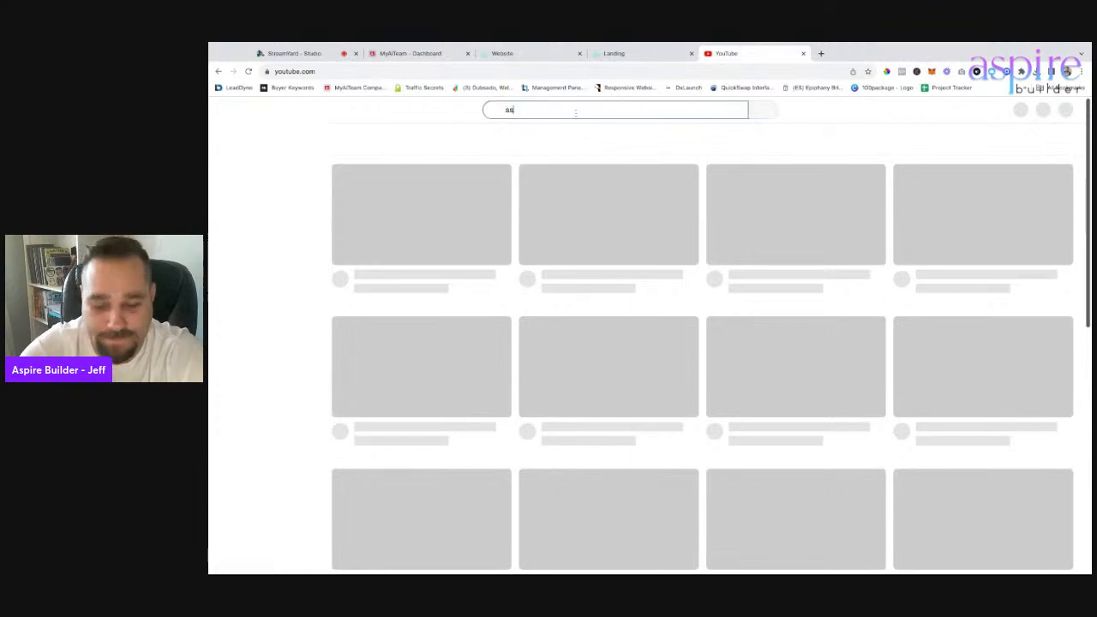
pyautogui.write('p')
pyautogui.write('ire builder')
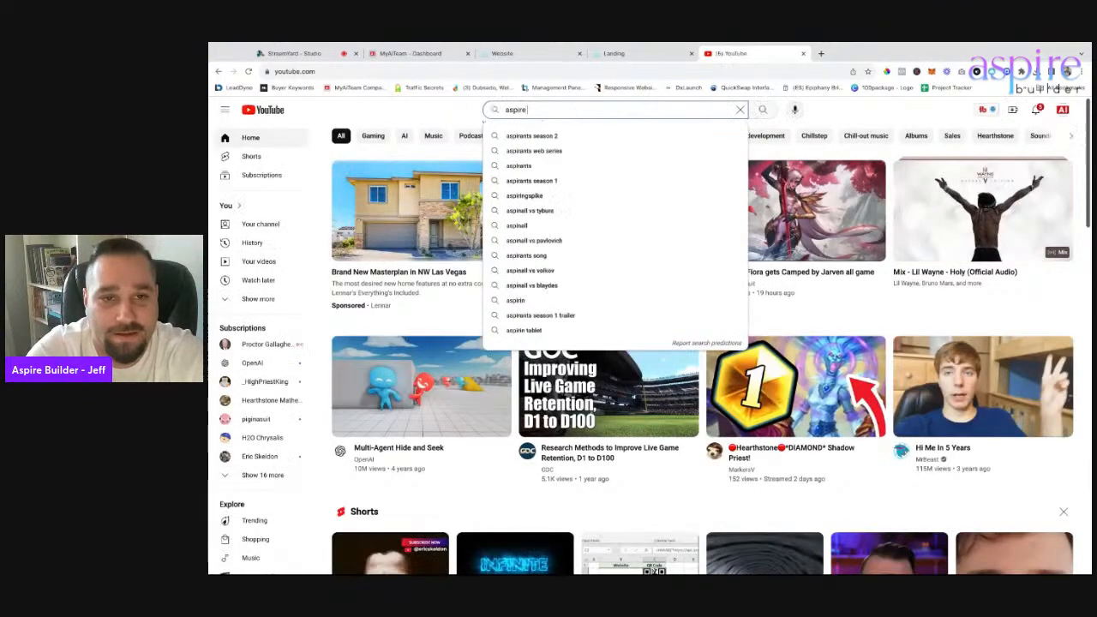
pyautogui.press('Return')
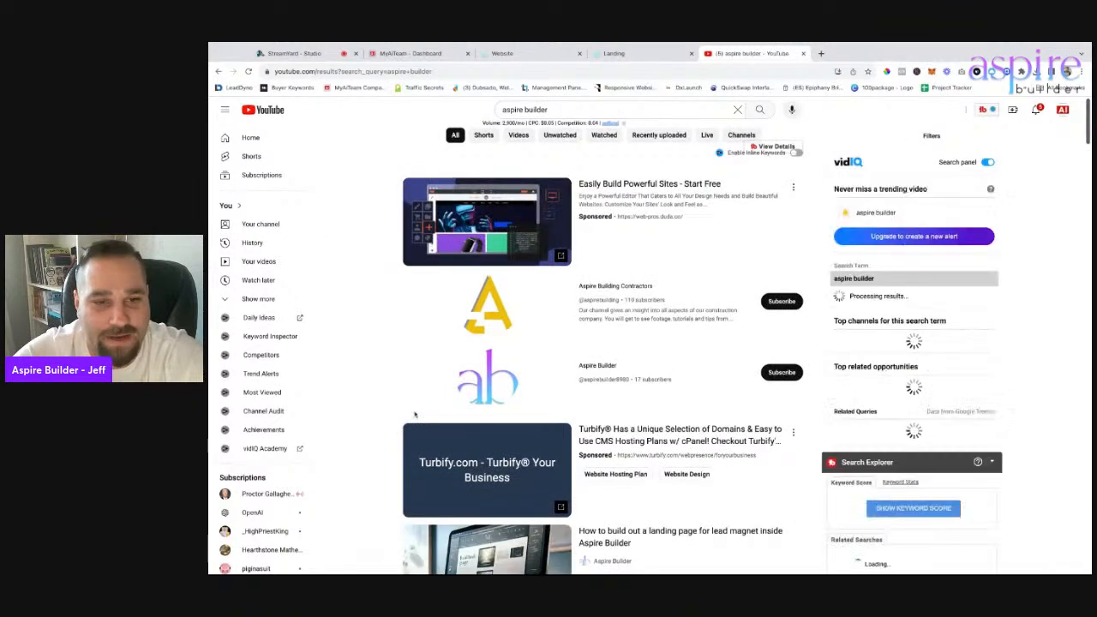
# Open the Aspire Builder channel's latest upload, the lead-magnet landing page video, then close the tab.
pyautogui.click(491, 393)
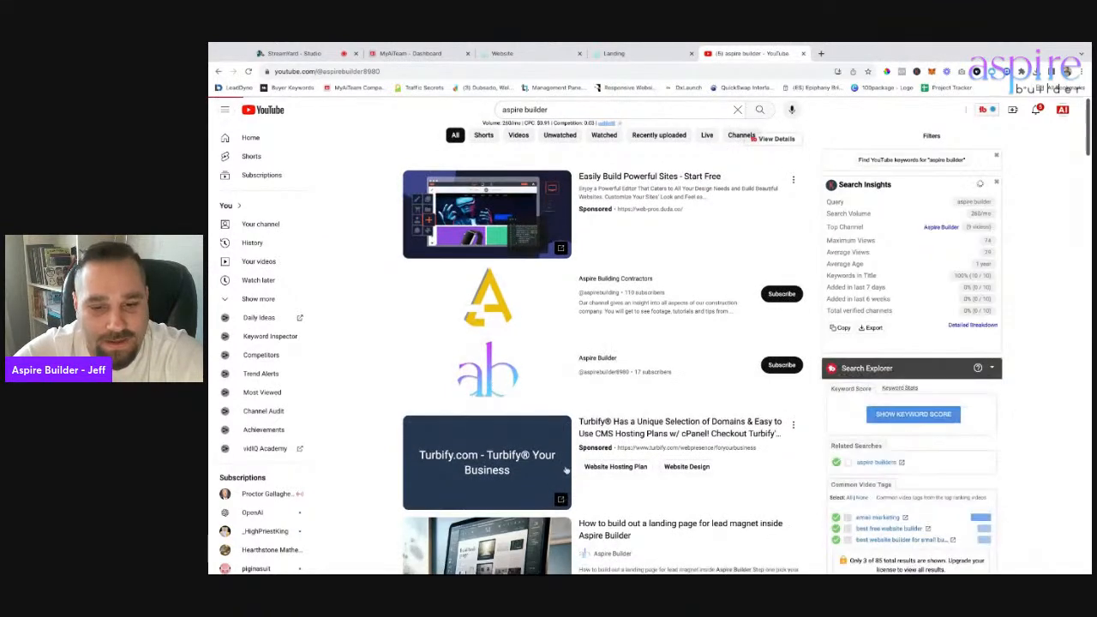
pyautogui.scroll(-2, 561, 466)
pyautogui.click(624, 445)
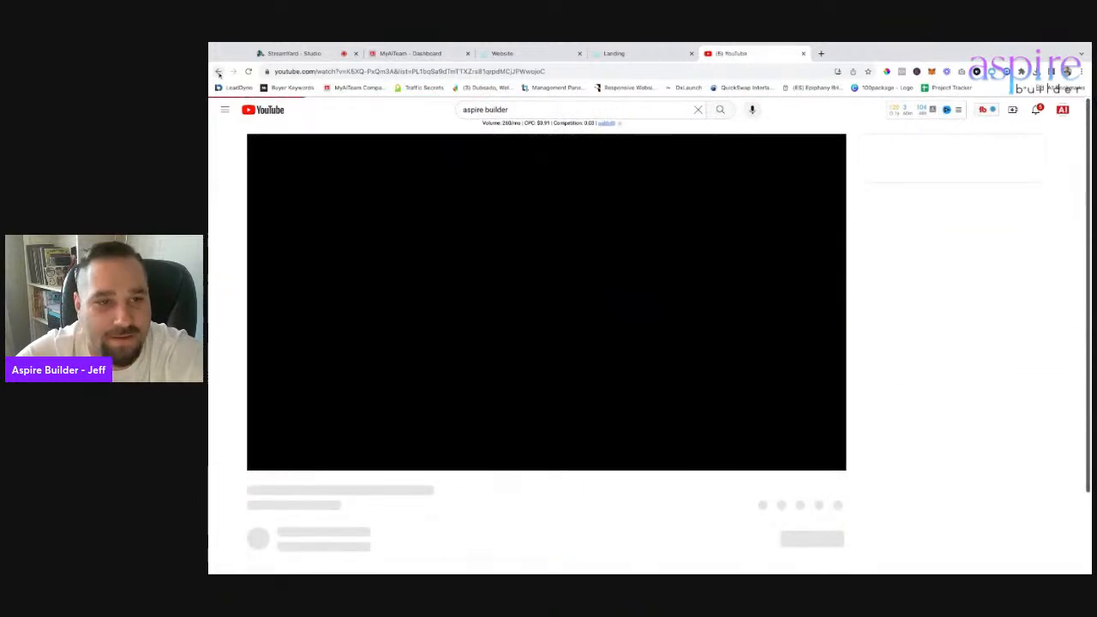
pyautogui.click(219, 74)
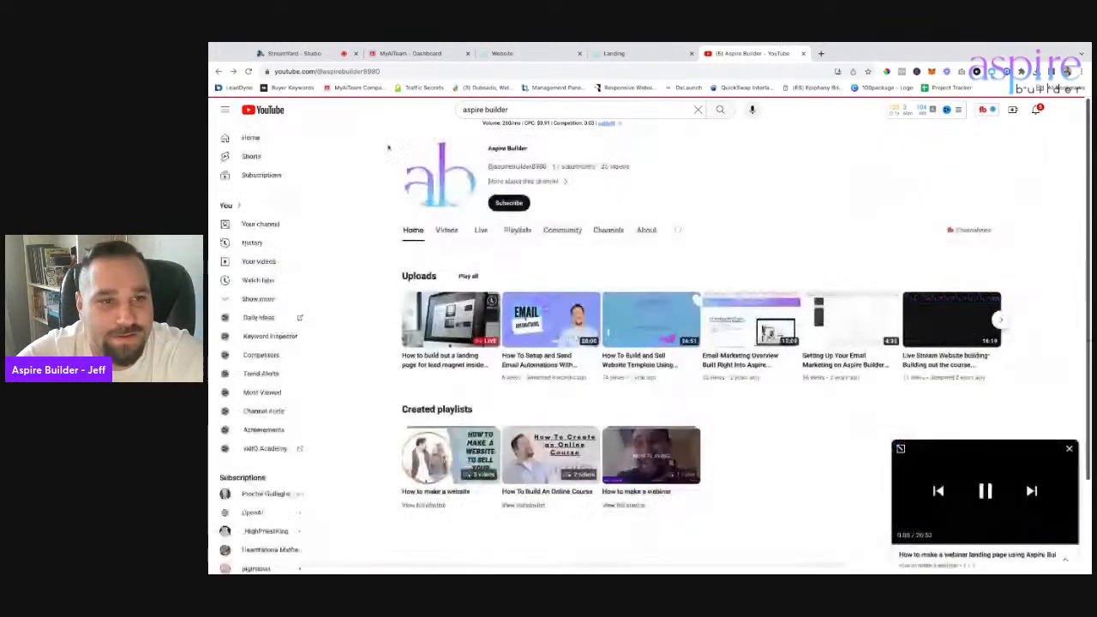
pyautogui.click(461, 350)
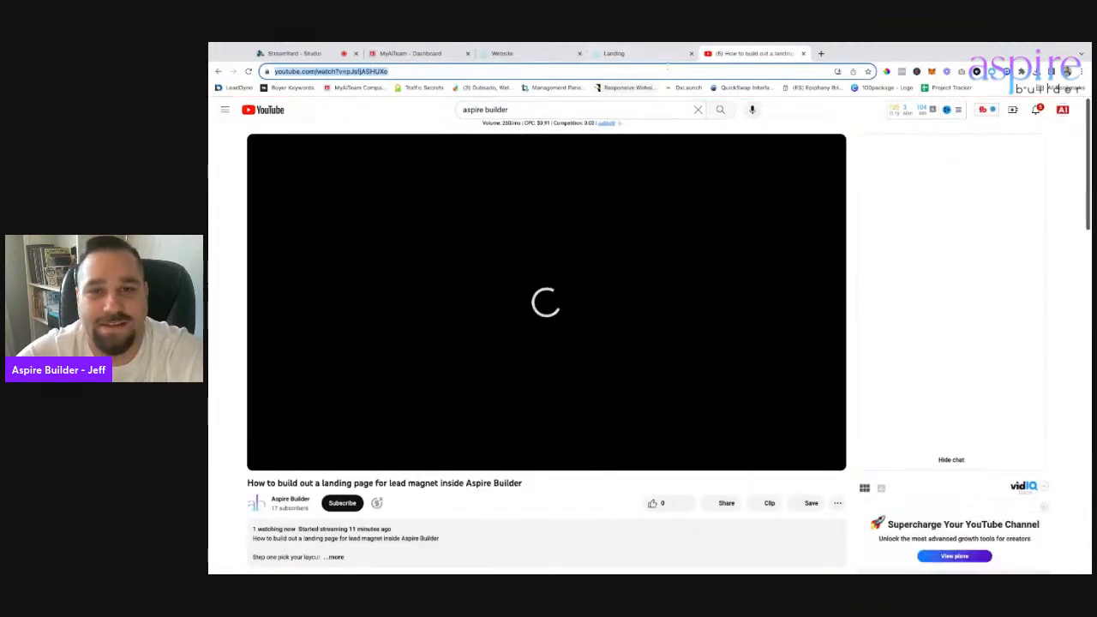
pyautogui.click(620, 54)
pyautogui.click(739, 55)
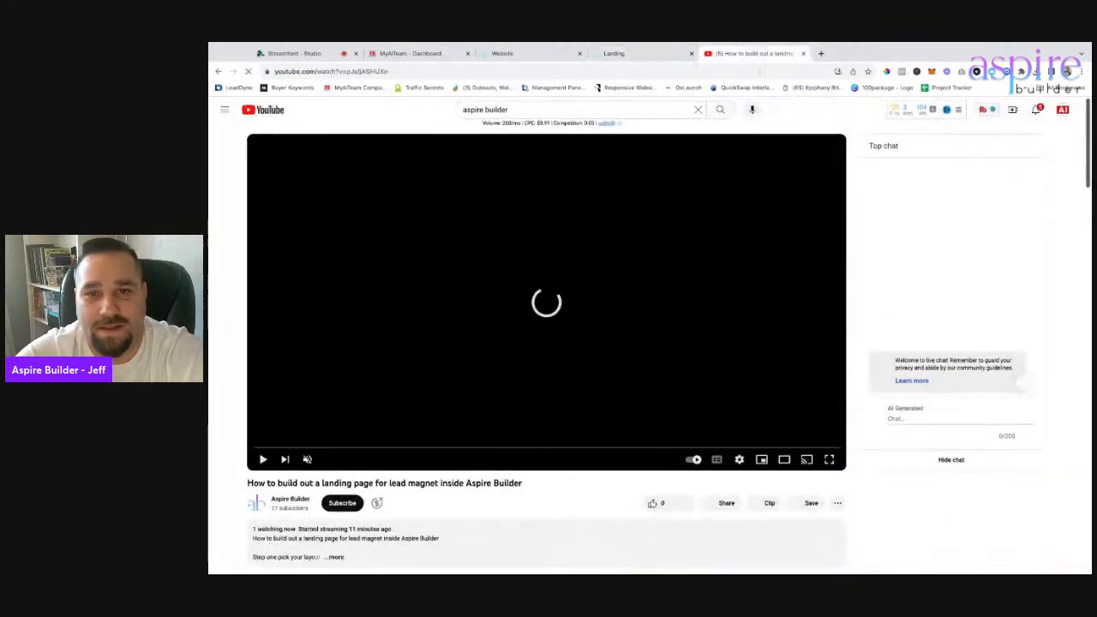
pyautogui.hotkey('ctrl', 'w')
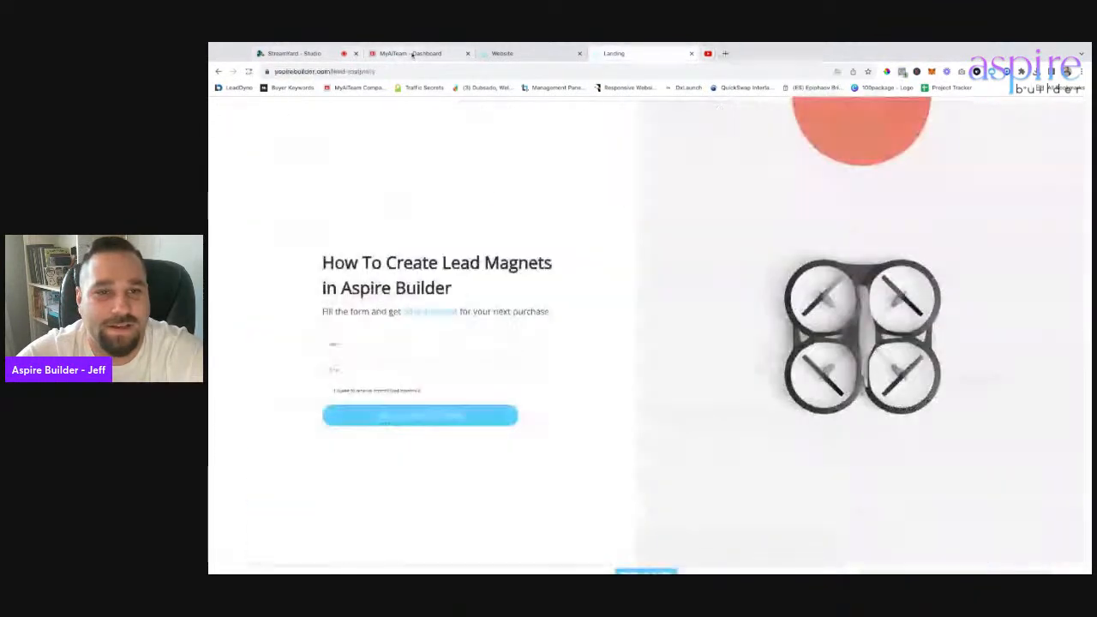
# Paste the YouTube link as the video block's source and save the coupon page.
pyautogui.click(504, 53)
pyautogui.press('super+v')
pyautogui.click(835, 350)
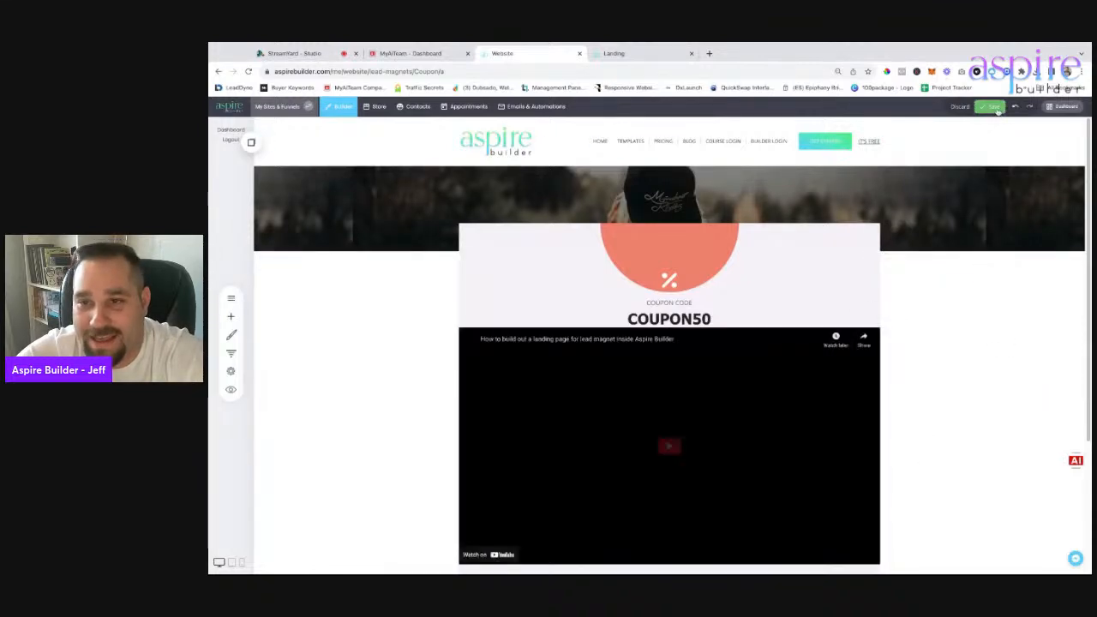
pyautogui.click(993, 106)
pyautogui.scroll(-2, 730, 517)
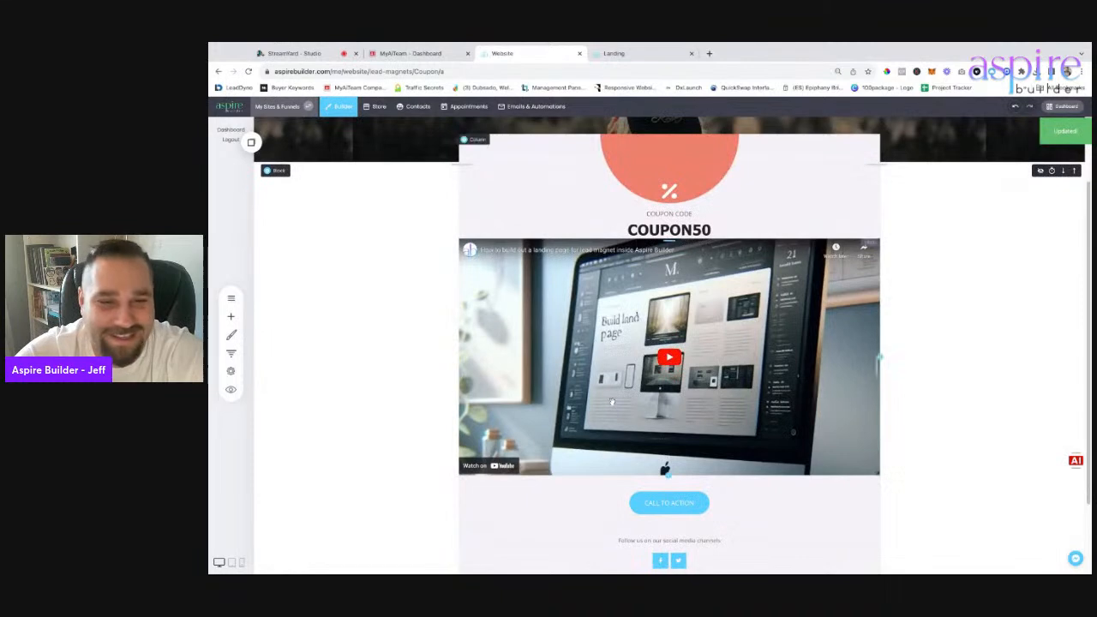
pyautogui.scroll(-1, 610, 402)
# Delete the COUPON50 headline, COUPON CODE label, percent icon and CALL TO ACTION button.
pyautogui.click(679, 213)
pyautogui.click(524, 196)
pyautogui.click(672, 286)
pyautogui.click(678, 199)
pyautogui.click(524, 182)
pyautogui.click(674, 286)
pyautogui.click(690, 184)
pyautogui.click(497, 153)
pyautogui.click(693, 287)
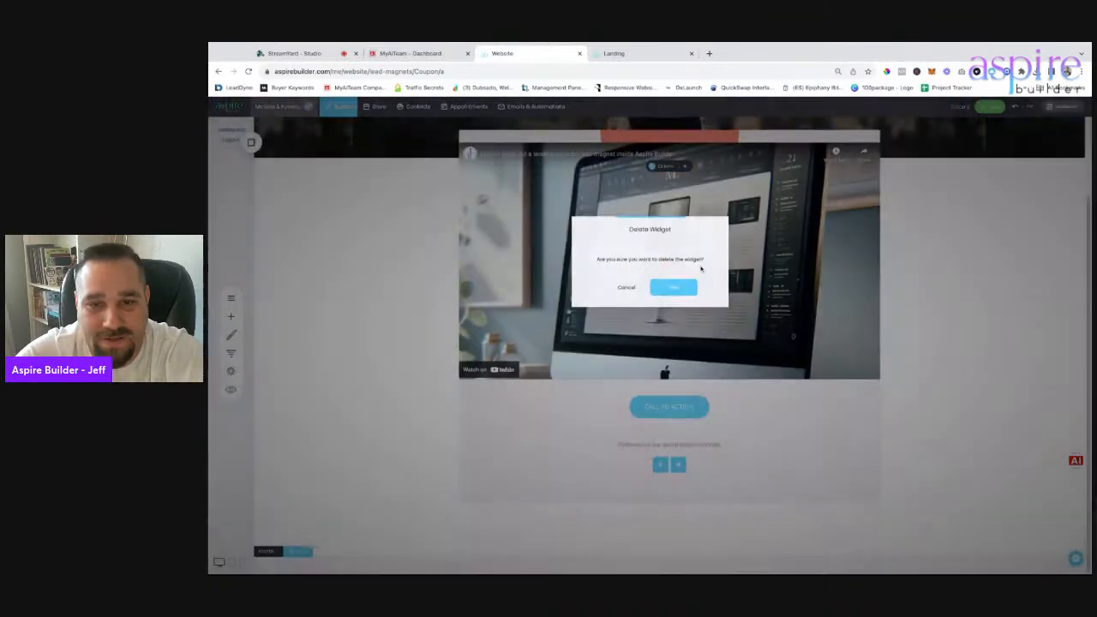
pyautogui.click(692, 406)
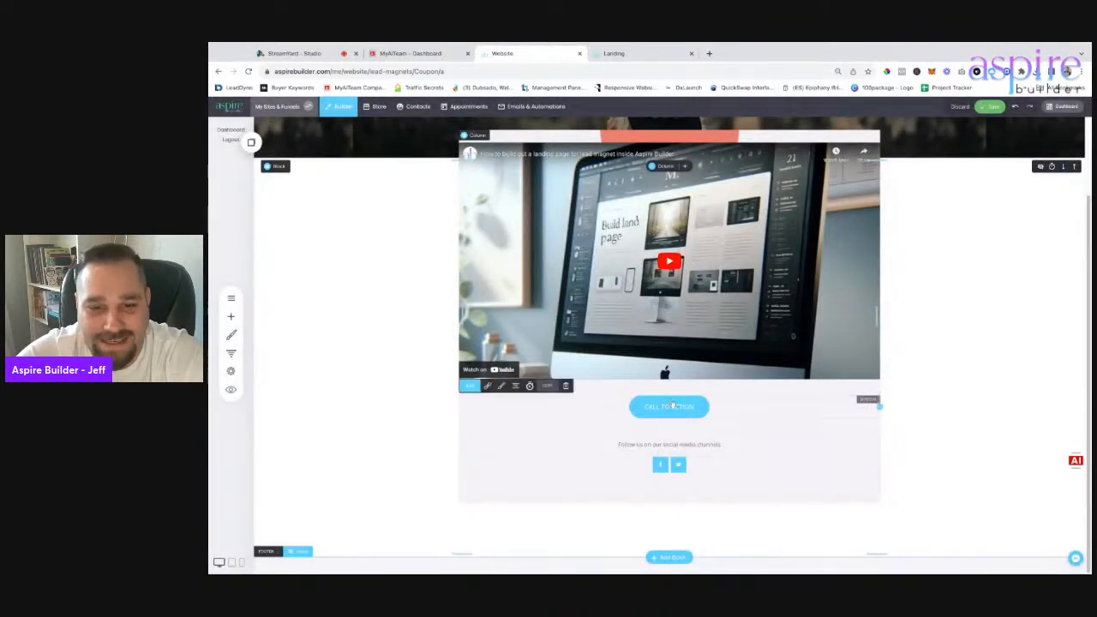
pyautogui.click(565, 386)
pyautogui.click(691, 288)
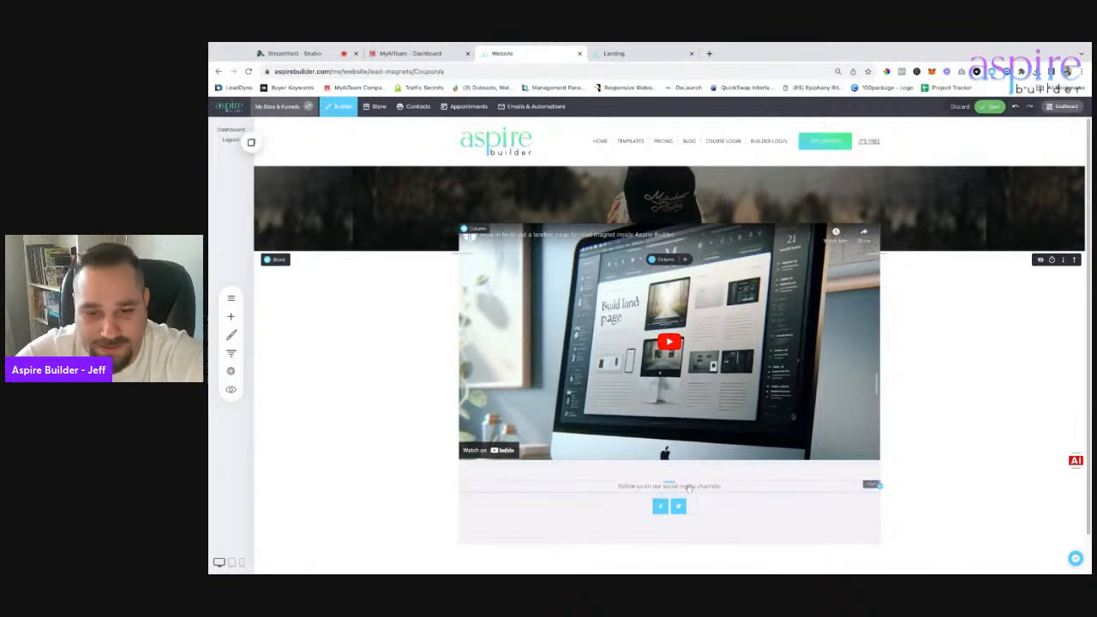
# Add a Heading widget above the video reading 'How To Build a Landing Page Inside Aspire Builder'.
pyautogui.click(230, 317)
pyautogui.moveTo(727, 258); pyautogui.dragTo(727, 257)
pyautogui.doubleClick(514, 232)
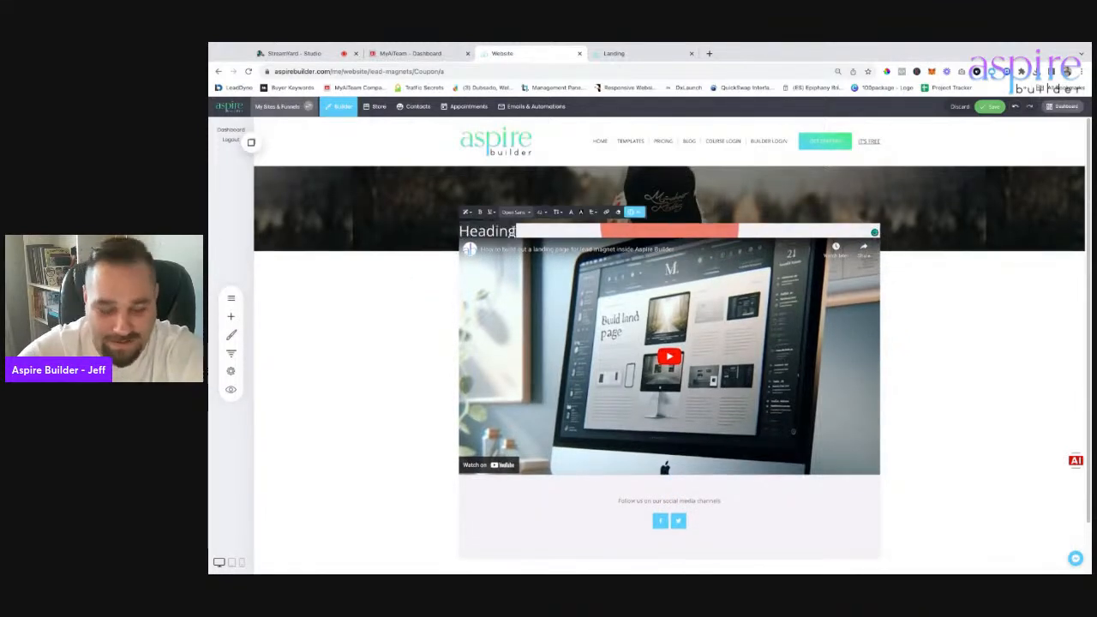
pyautogui.write('How To')
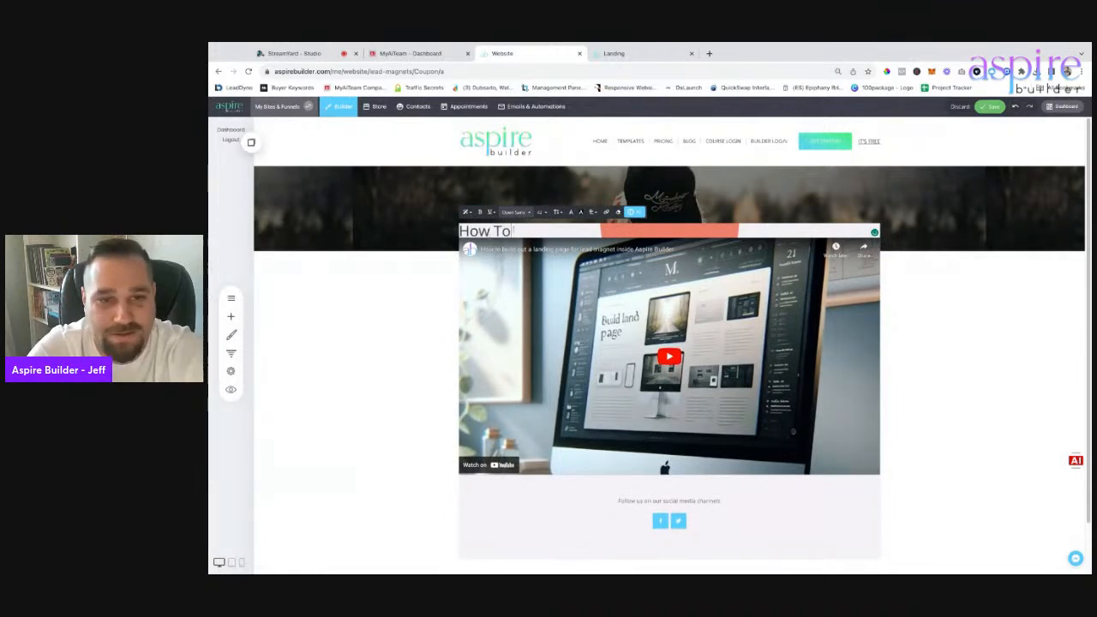
pyautogui.write(' Build a Kanding Page Inside Aspire Builder')
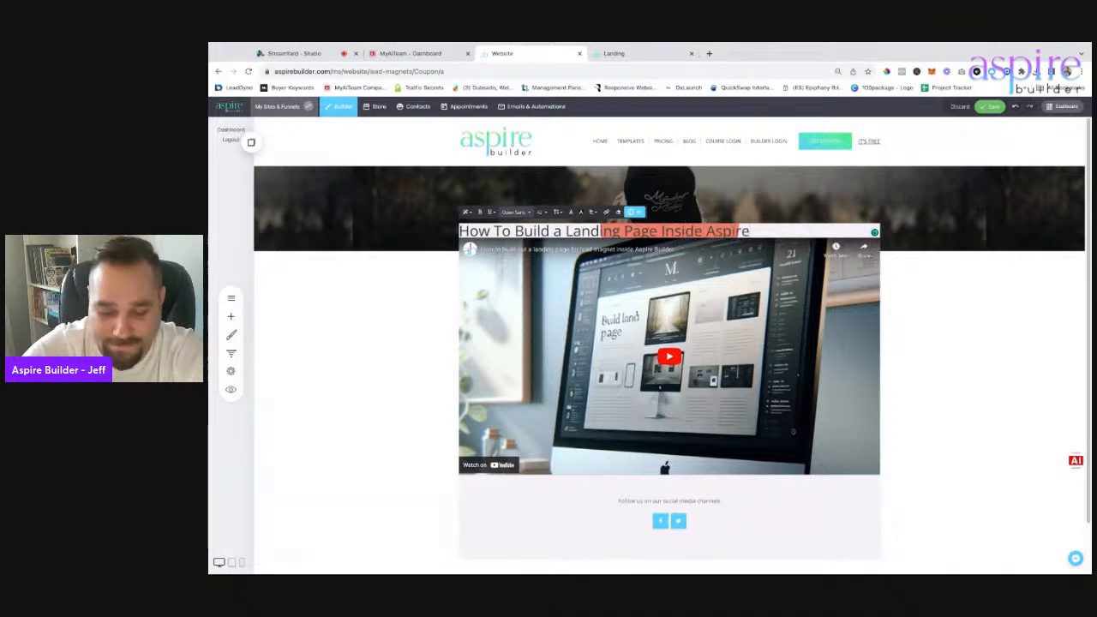
# Centre the heading and drag its padding to add space above and below it.
pyautogui.tripleClick(533, 231)
pyautogui.click(593, 213)
pyautogui.click(607, 228)
pyautogui.click(755, 230)
pyautogui.moveTo(754, 228); pyautogui.dragTo(697, 282)
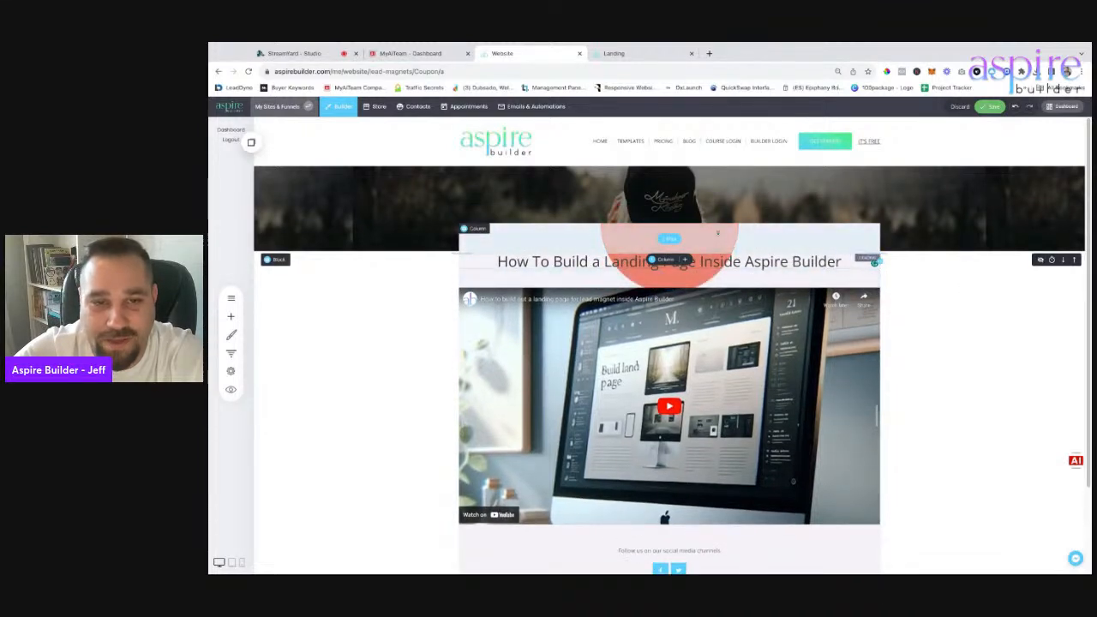
pyautogui.click(505, 231)
pyautogui.click(914, 289)
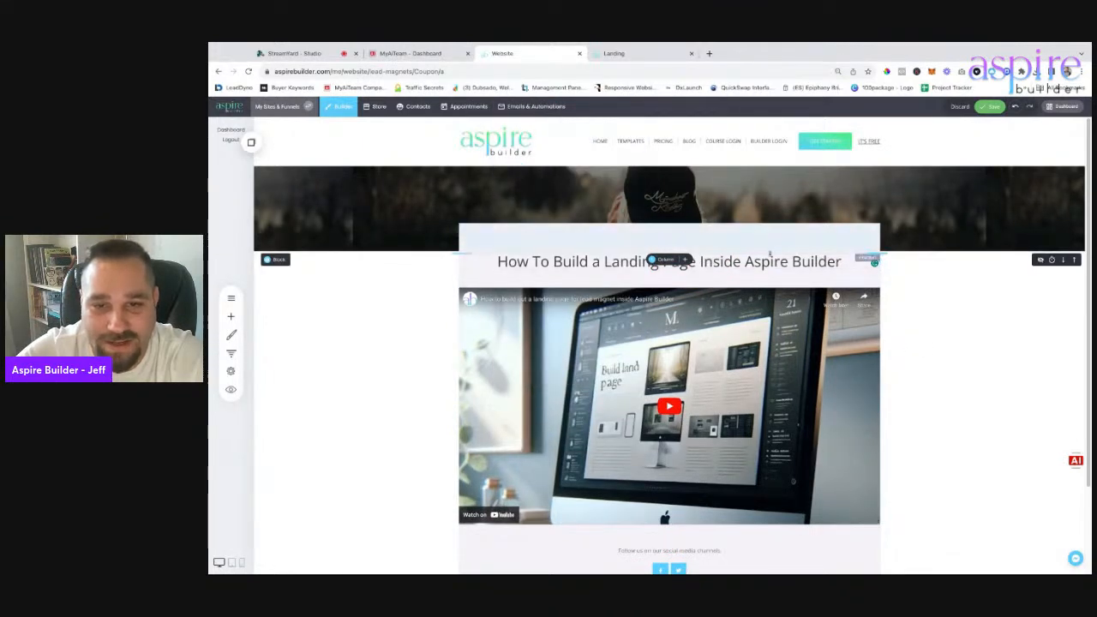
pyautogui.scroll(-1, 770, 246)
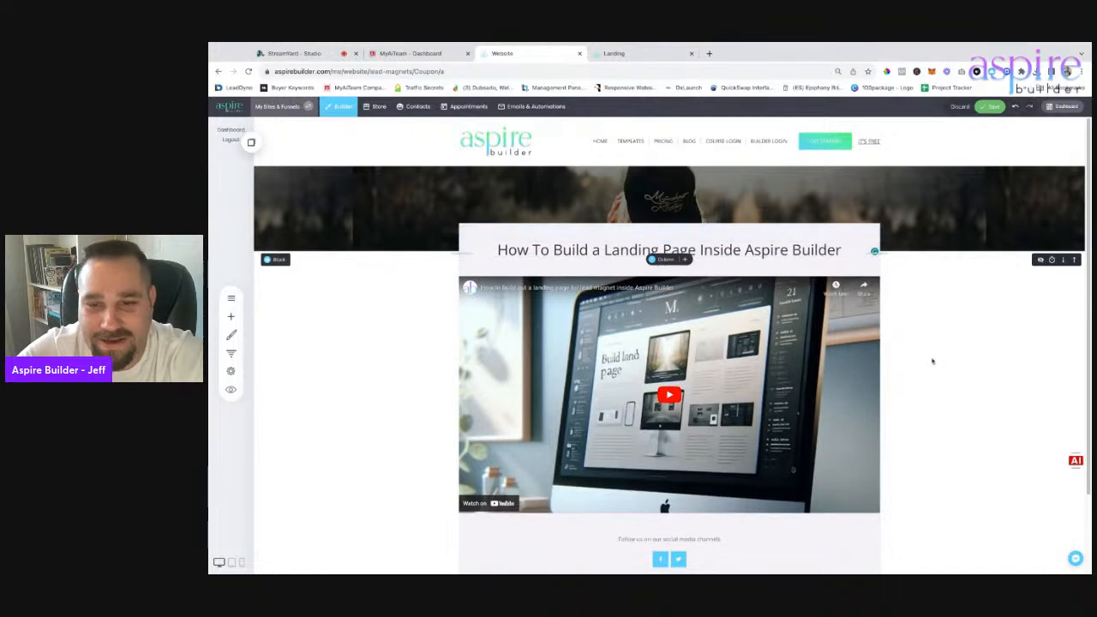
pyautogui.scroll(-1, 937, 352)
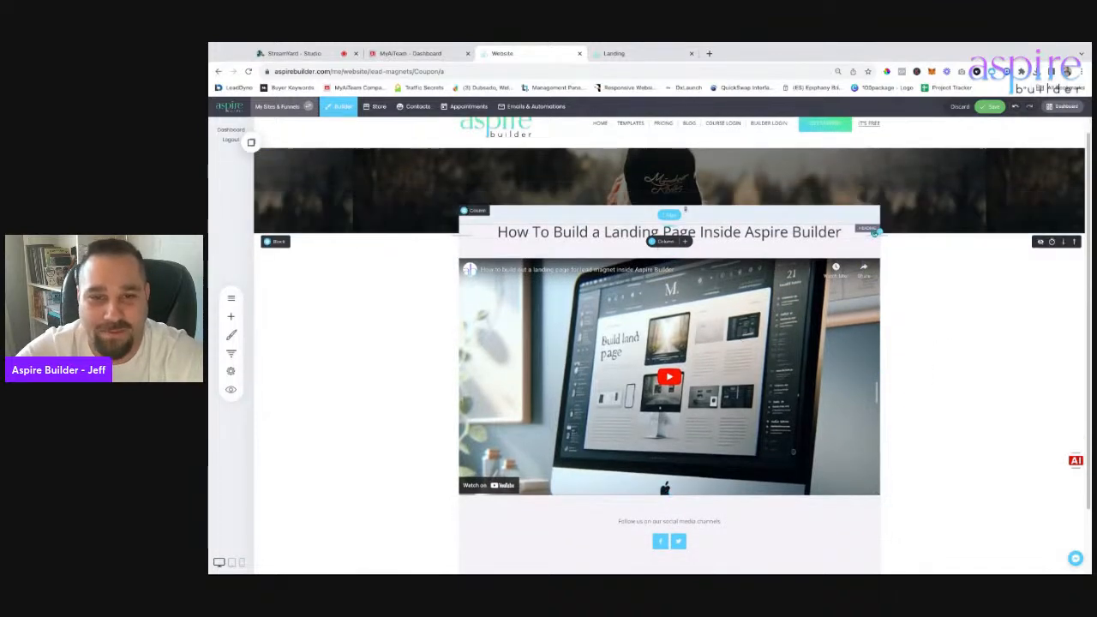
# Increase the video column's top spacing in Column Settings and save the page.
pyautogui.click(462, 211)
pyautogui.moveTo(600, 247); pyautogui.dragTo(636, 247)
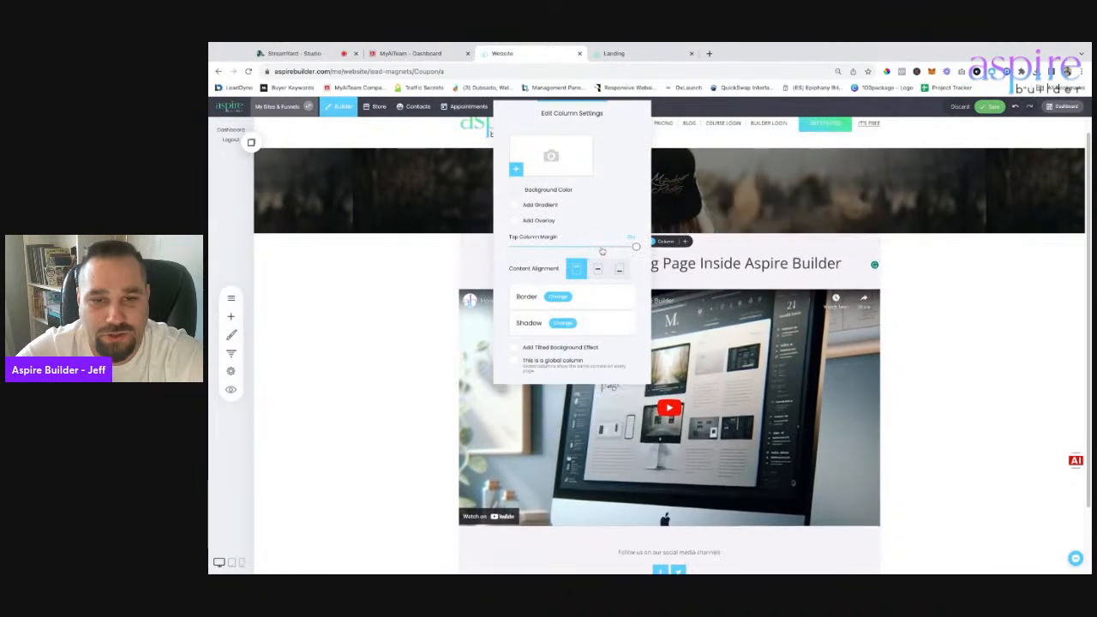
pyautogui.click(980, 315)
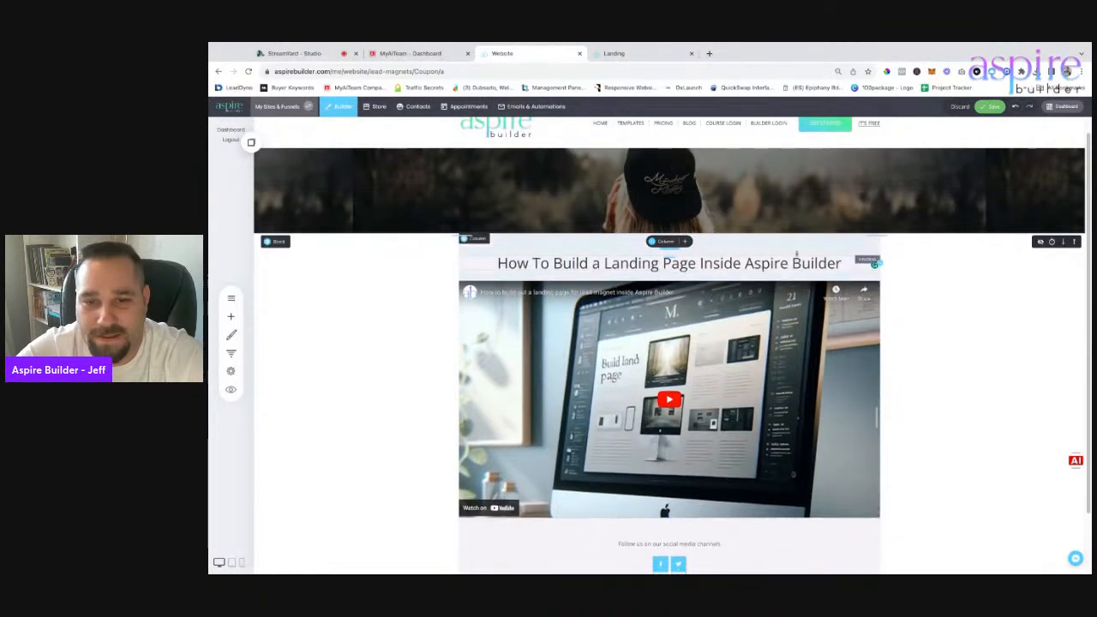
pyautogui.click(992, 107)
# Delete the social-media follow text and the social buttons widget under the video.
pyautogui.scroll(-1, 927, 426)
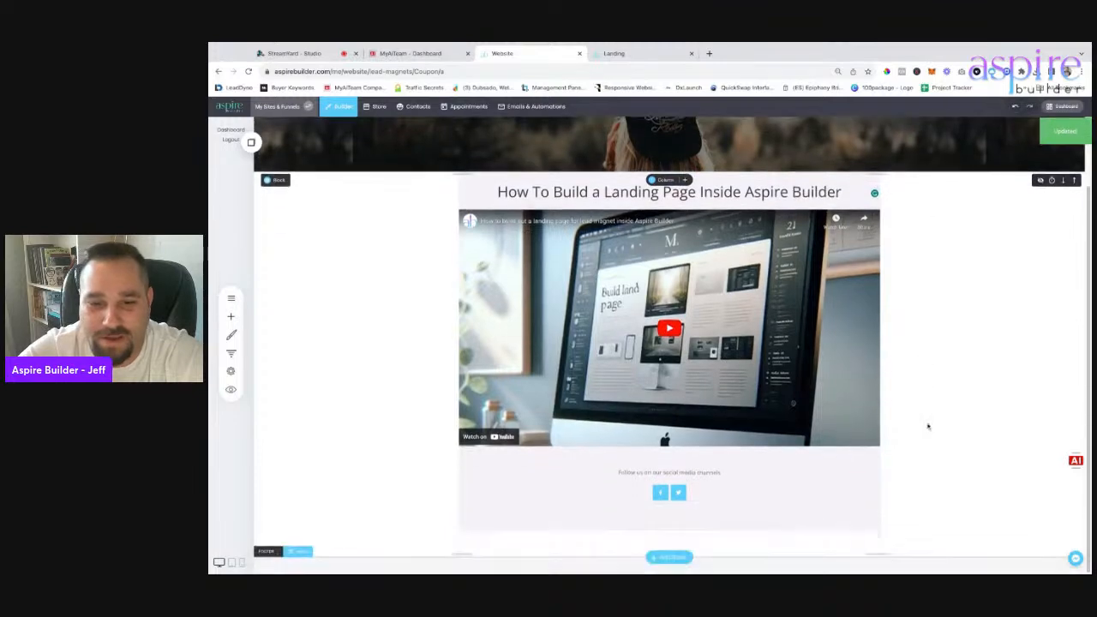
pyautogui.moveTo(612, 460)
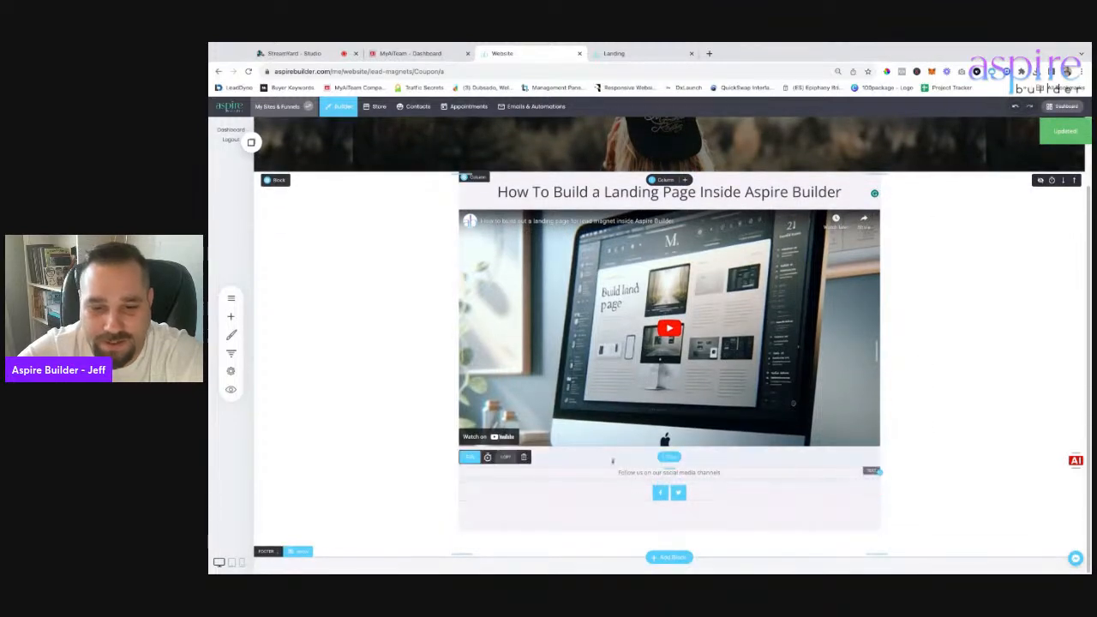
pyautogui.click(523, 460)
pyautogui.click(685, 291)
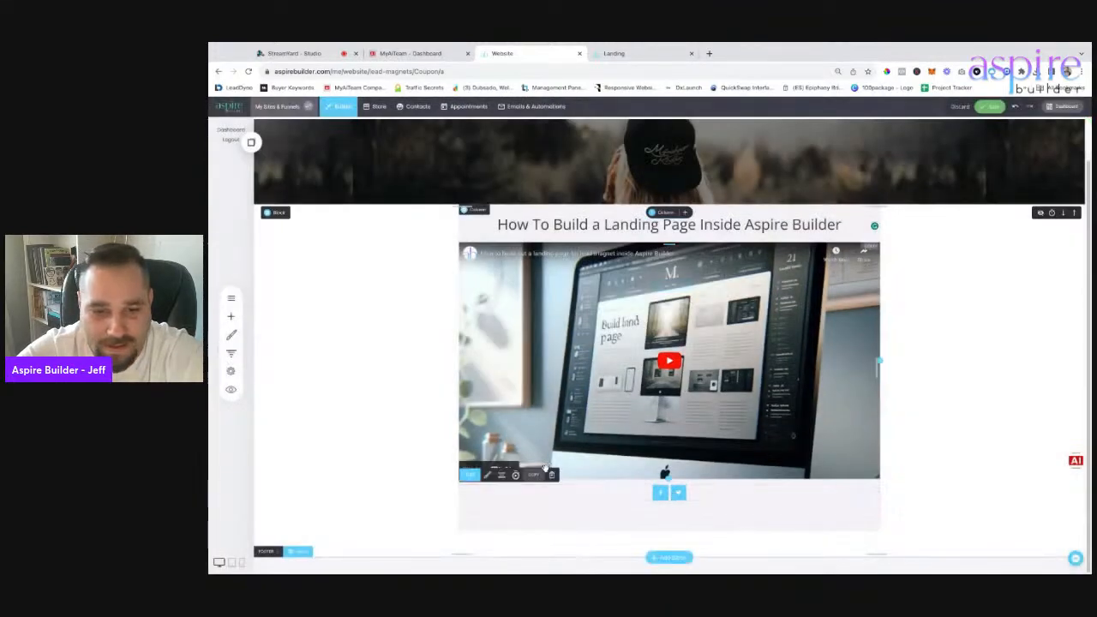
pyautogui.click(551, 474)
pyautogui.click(674, 285)
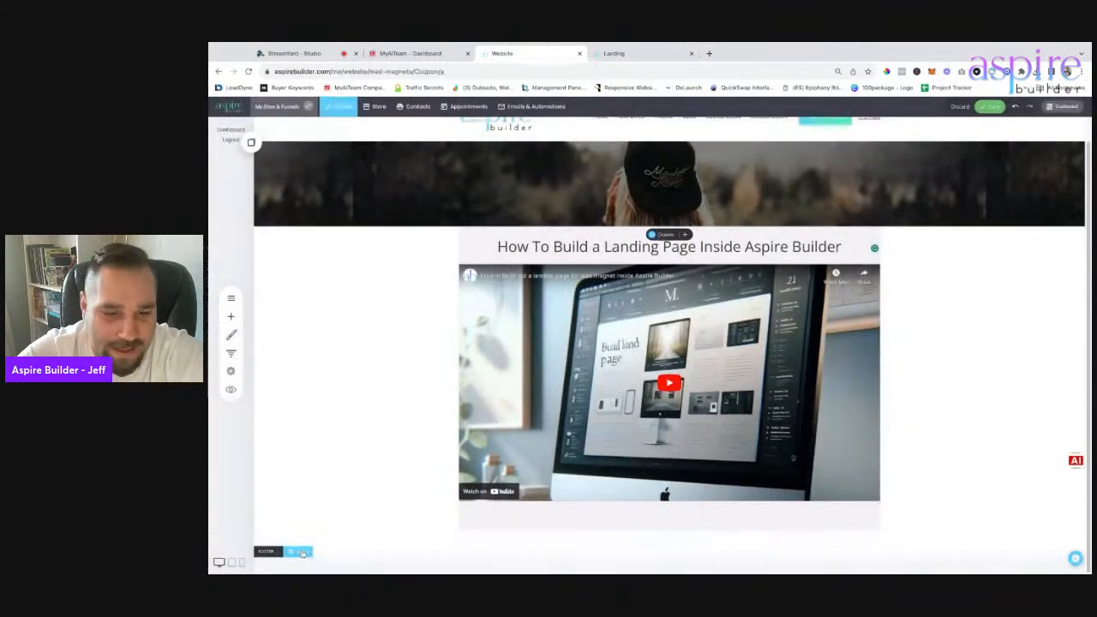
pyautogui.click(302, 553)
# Add more space above the video and save the page.
pyautogui.scroll(3, 693, 436)
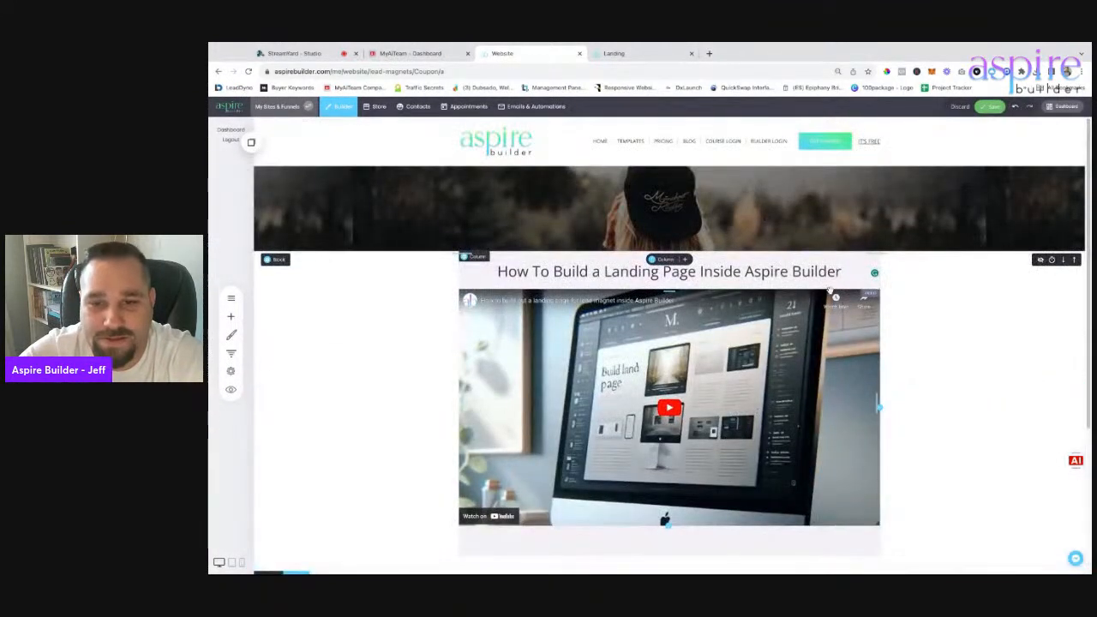
pyautogui.moveTo(829, 294); pyautogui.dragTo(828, 305)
pyautogui.click(990, 106)
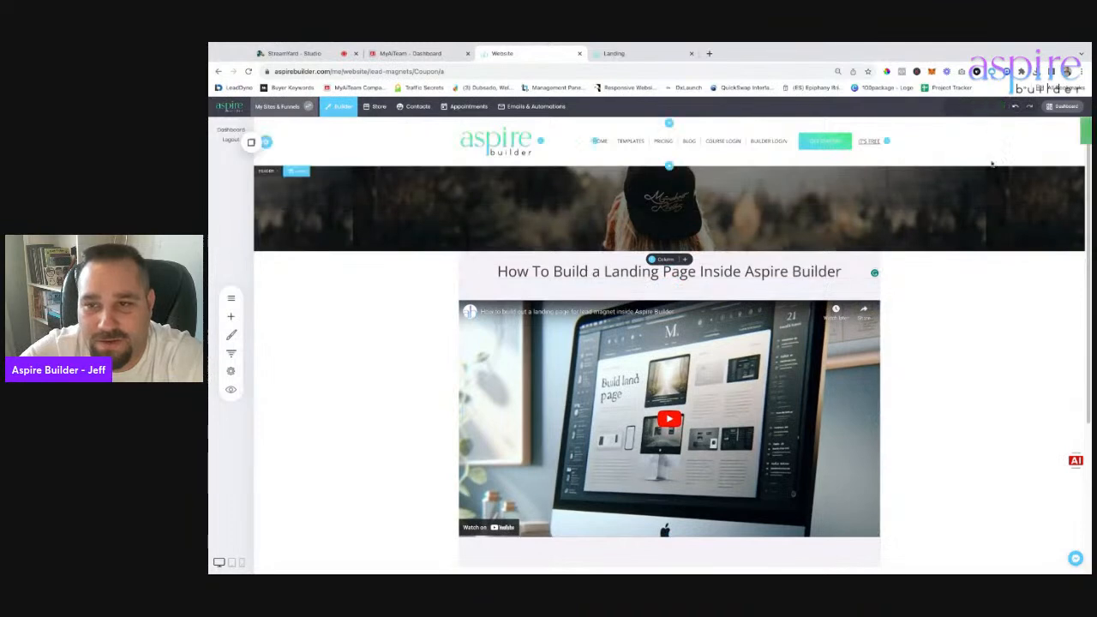
# Place a Checkout widget below the video.
pyautogui.scroll(-3, 1019, 385)
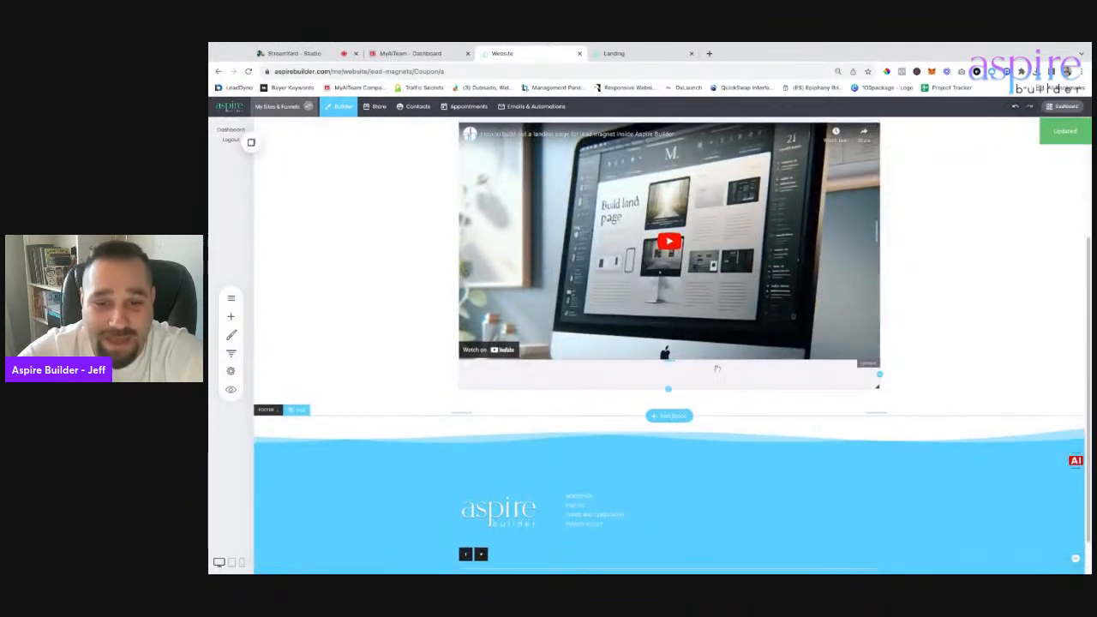
pyautogui.scroll(4, 887, 318)
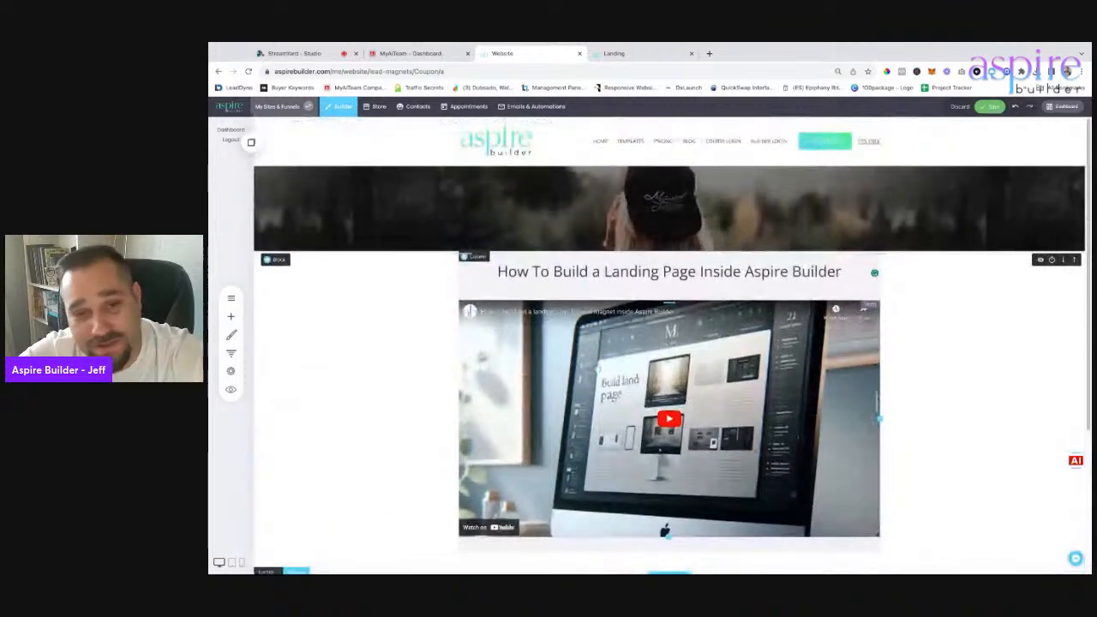
pyautogui.click(231, 317)
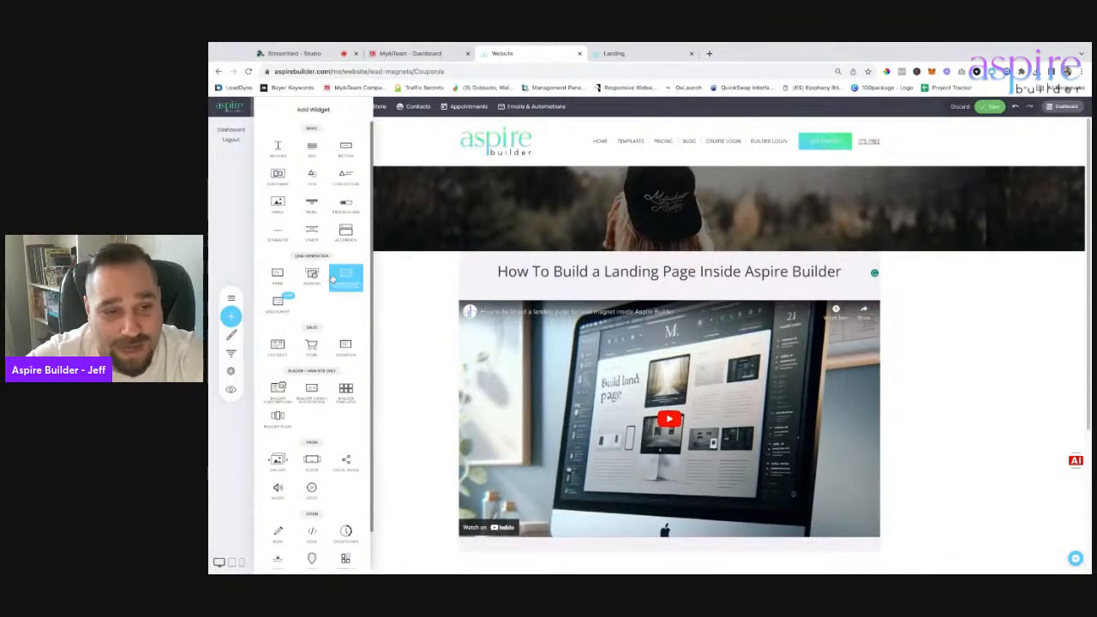
pyautogui.moveTo(287, 343); pyautogui.dragTo(656, 525)
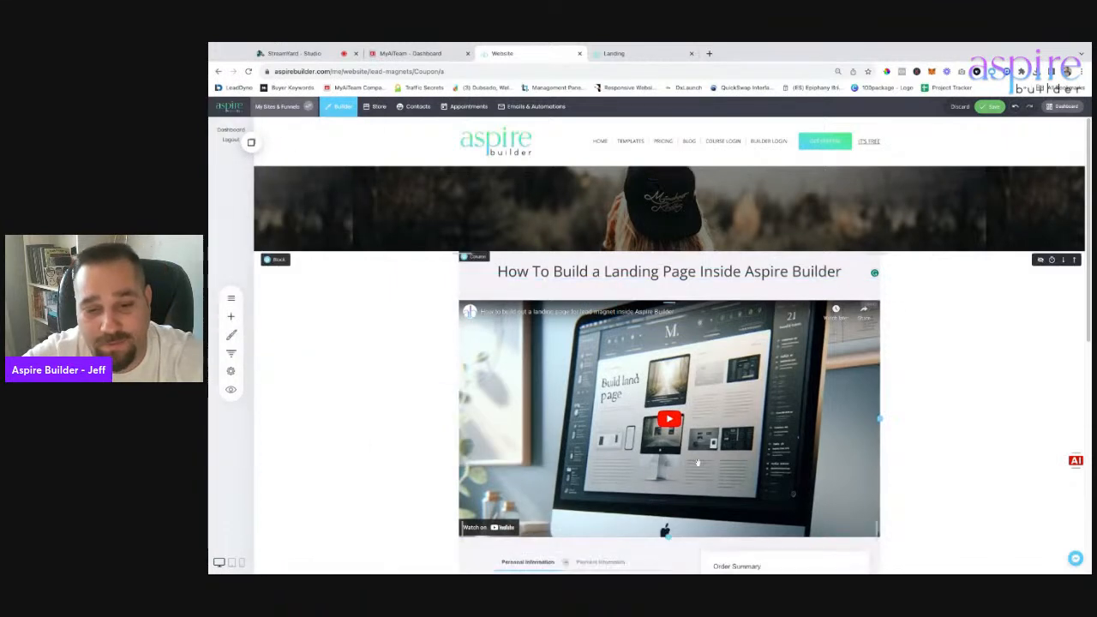
# Set the checkout's main product to Aspire Builder Academy and review the form.
pyautogui.click(963, 427)
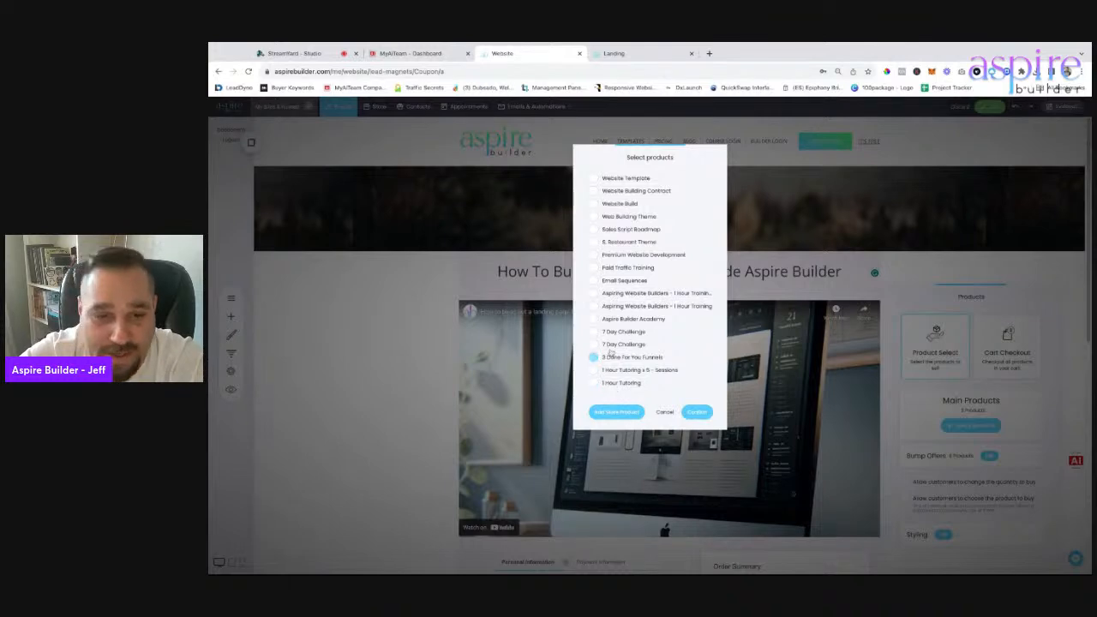
pyautogui.click(698, 413)
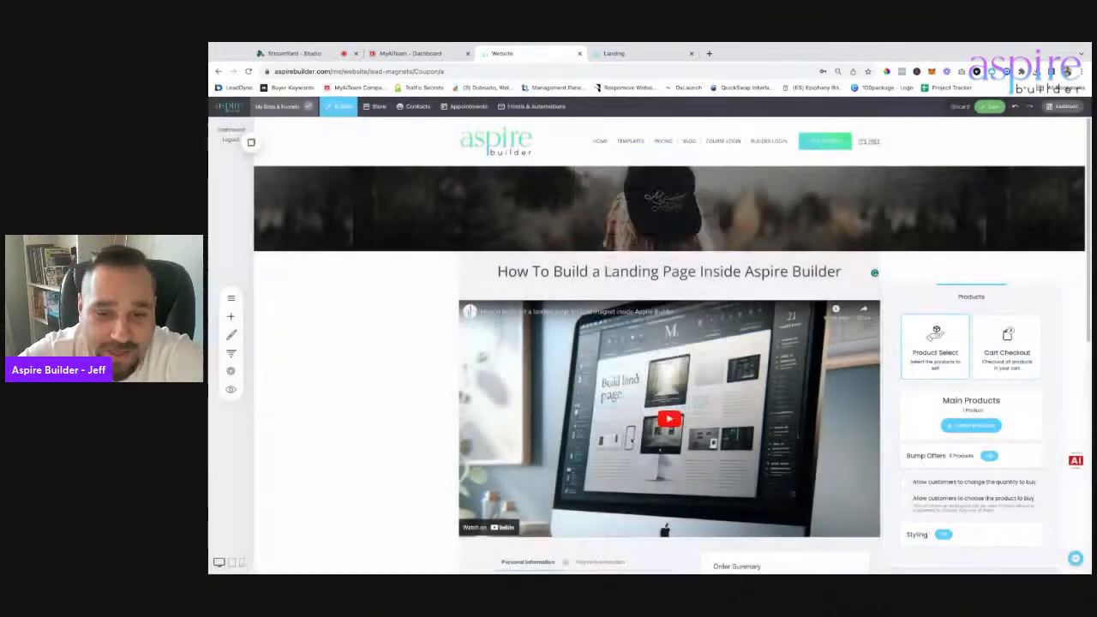
pyautogui.scroll(-3, 328, 409)
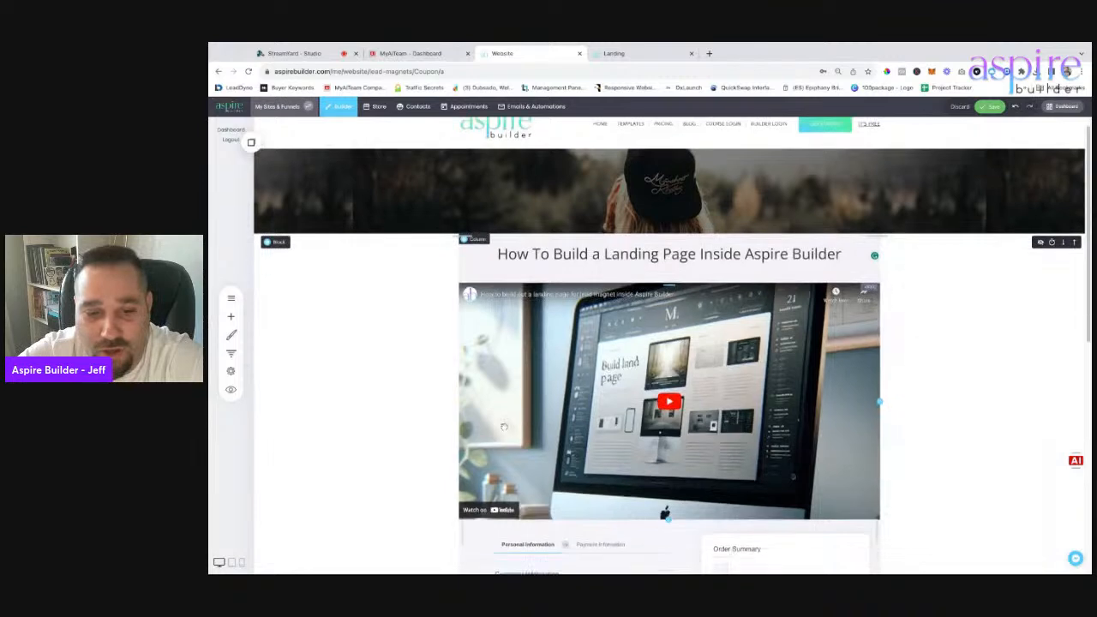
pyautogui.scroll(-3, 977, 303)
pyautogui.scroll(5, 905, 294)
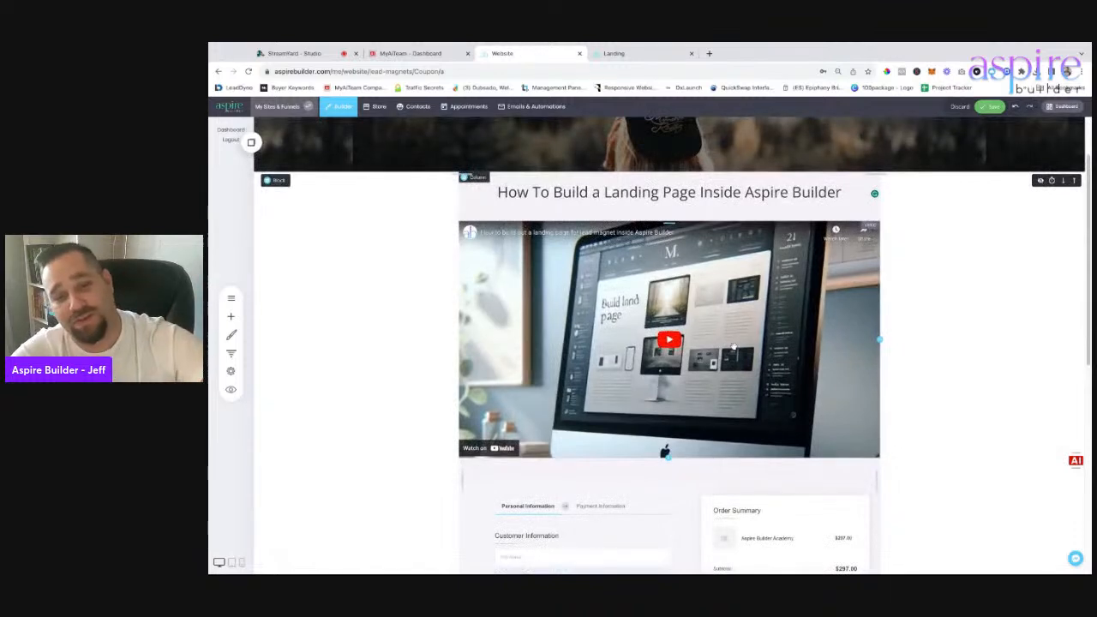
pyautogui.scroll(-3, 810, 325)
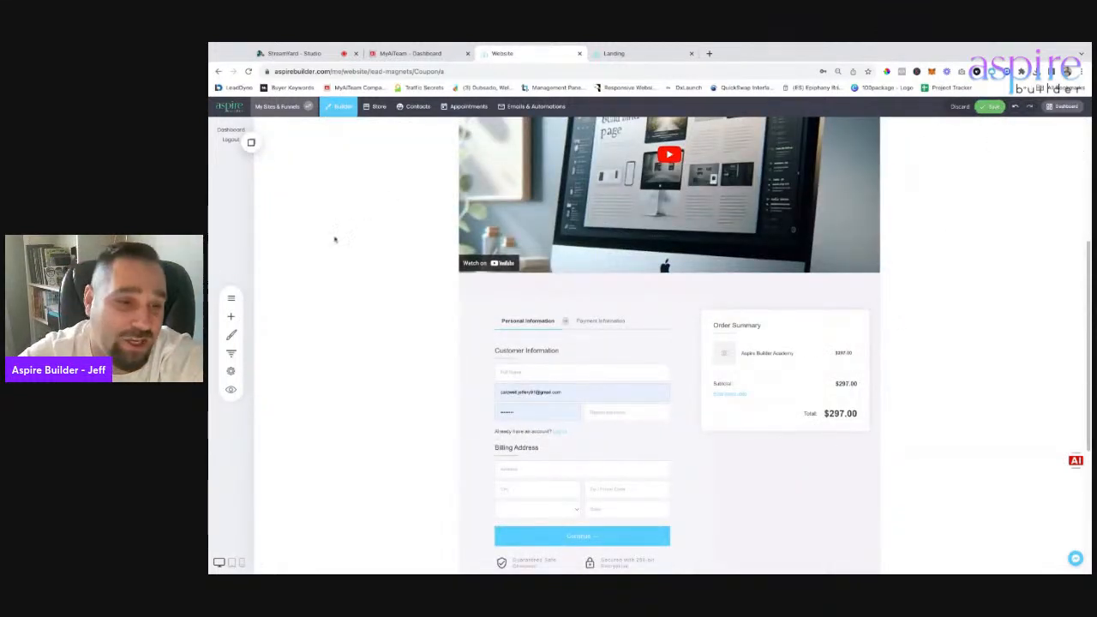
# Delete the checkout form and save the page.
pyautogui.click(576, 286)
pyautogui.click(674, 286)
pyautogui.click(990, 107)
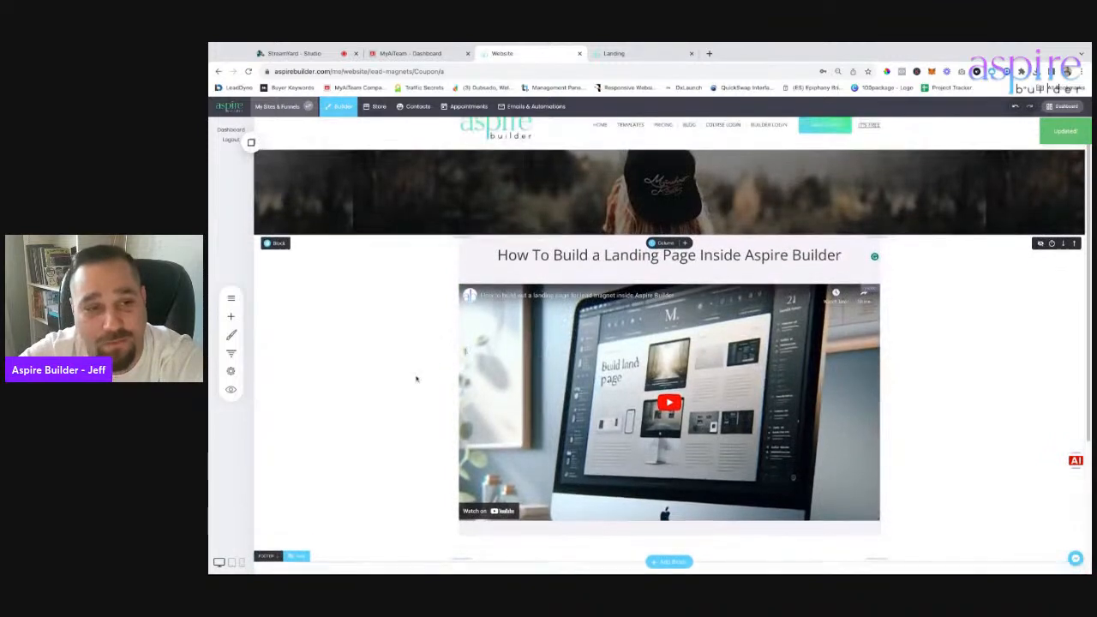
# Open the Coupon Code funnel's Landing page, then the Automations list under Emails & Automations.
pyautogui.click(230, 353)
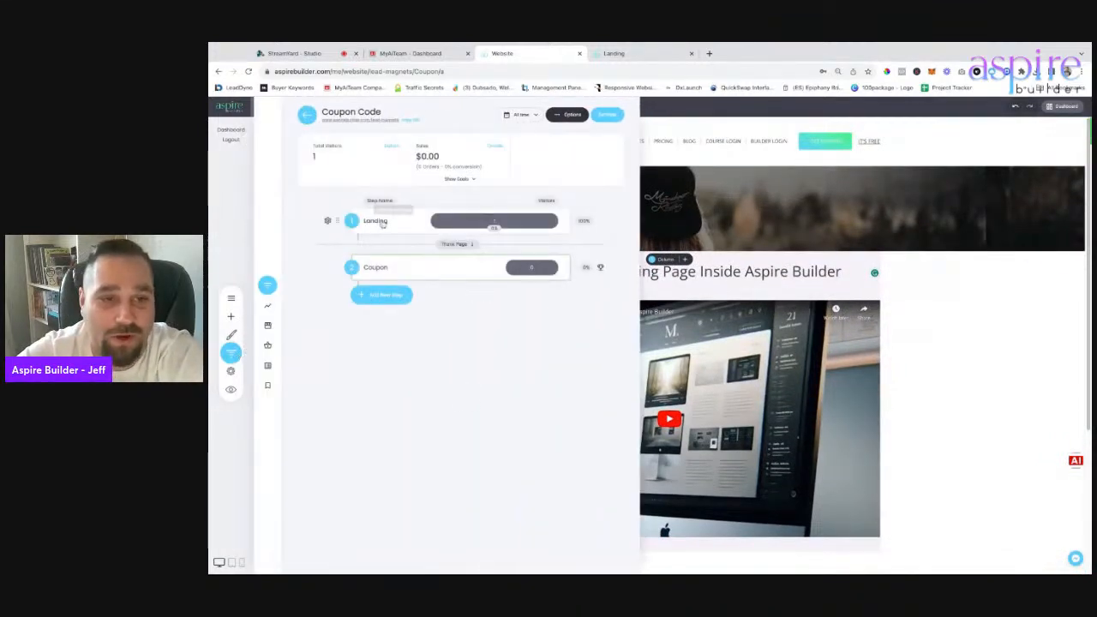
pyautogui.click(376, 221)
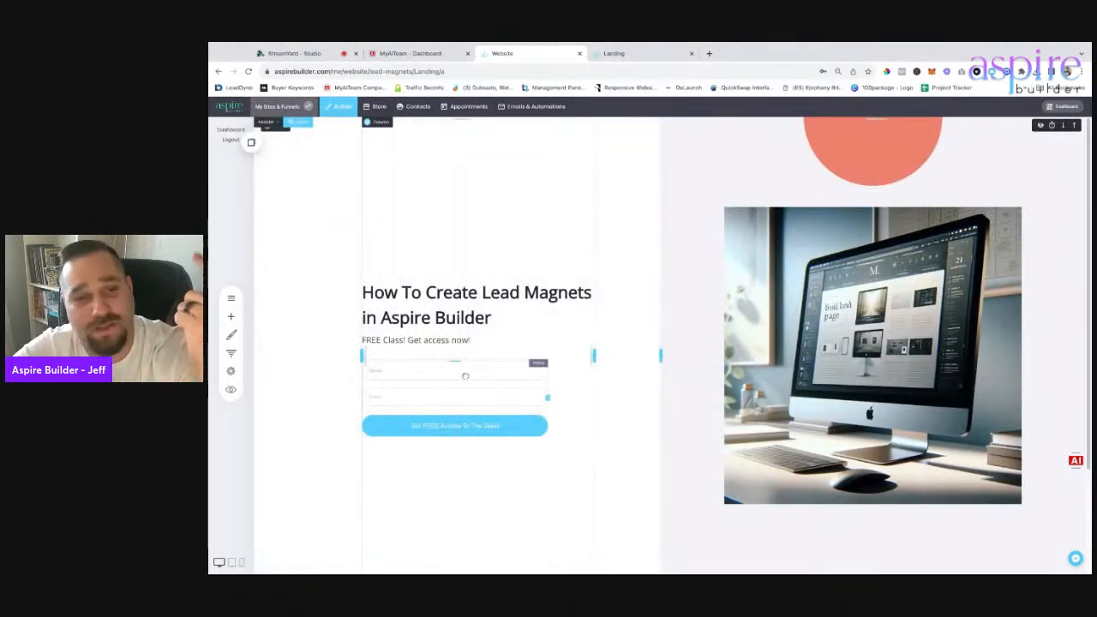
pyautogui.click(527, 109)
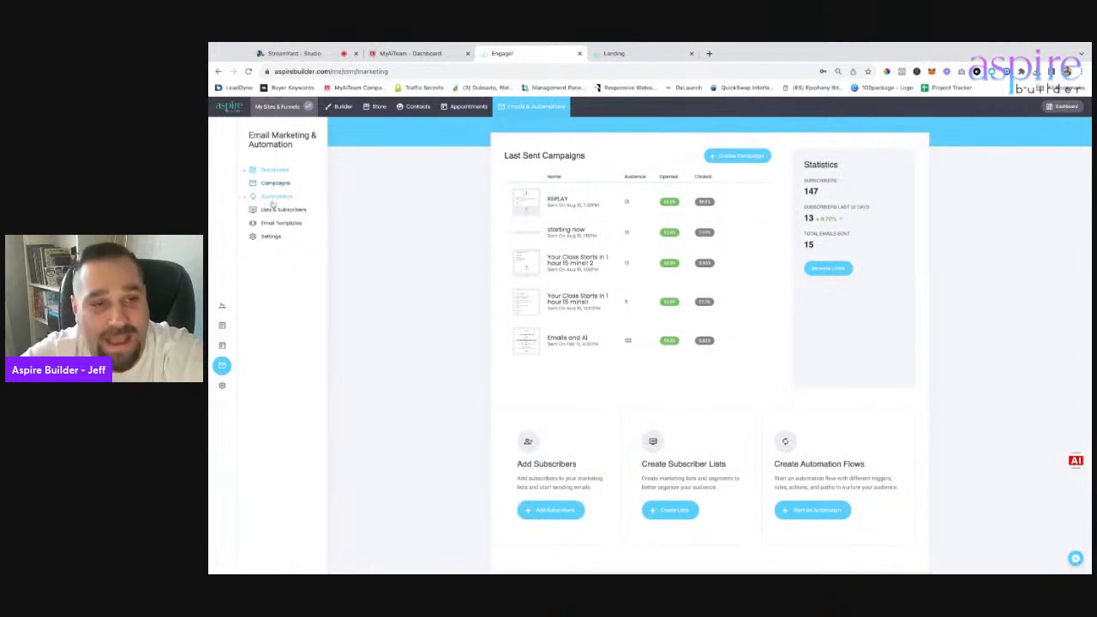
pyautogui.click(272, 197)
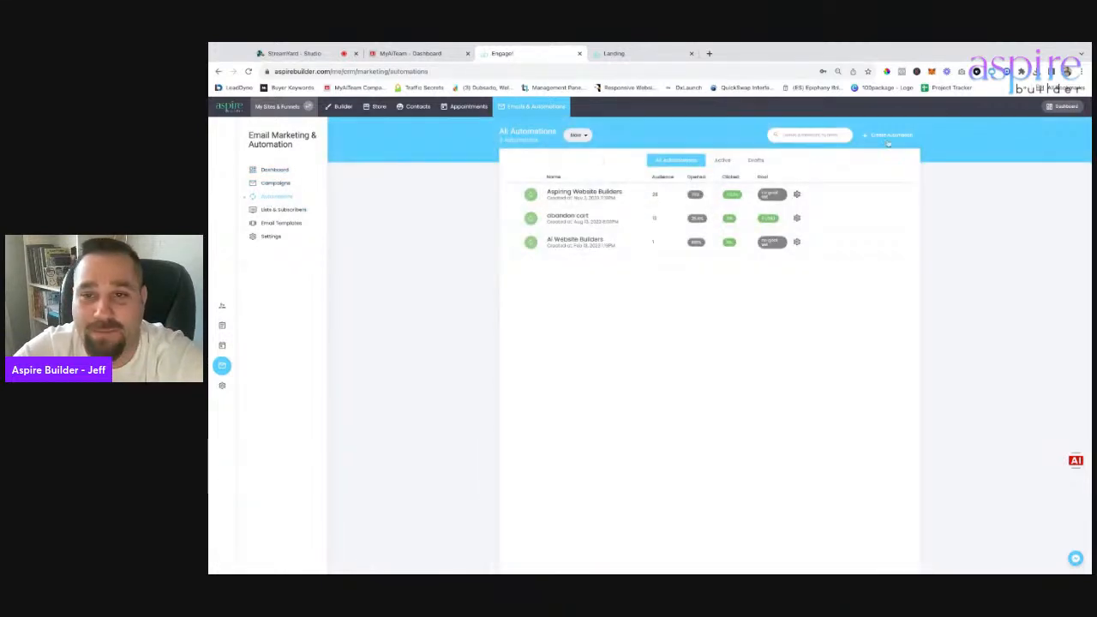
# Create a new named automation and give it an 'Added to a list' trigger.
pyautogui.click(888, 136)
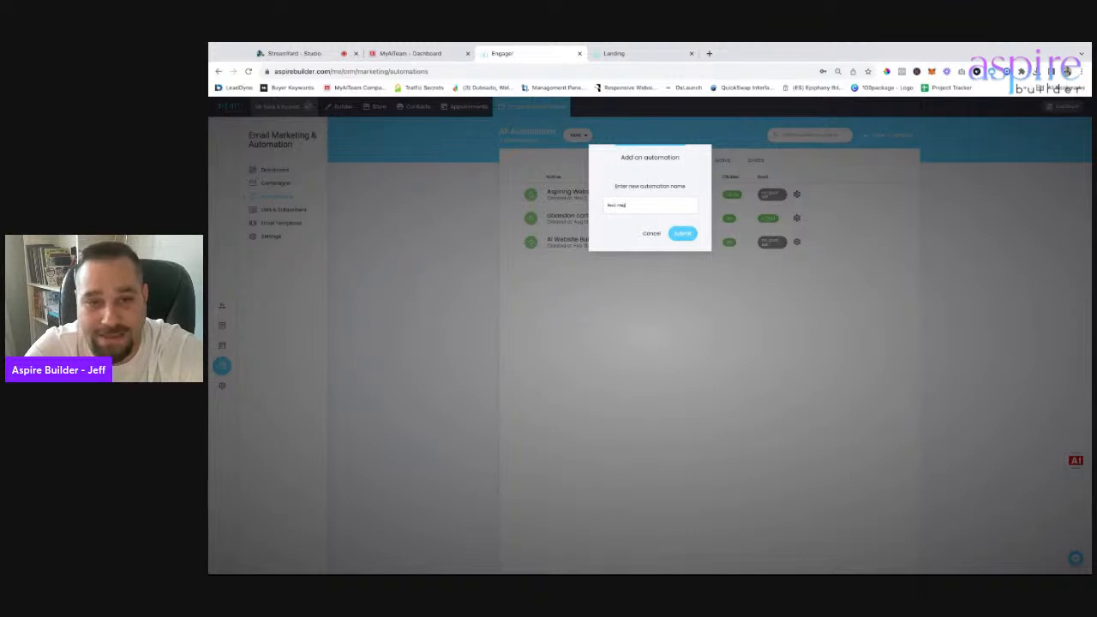
pyautogui.click(684, 234)
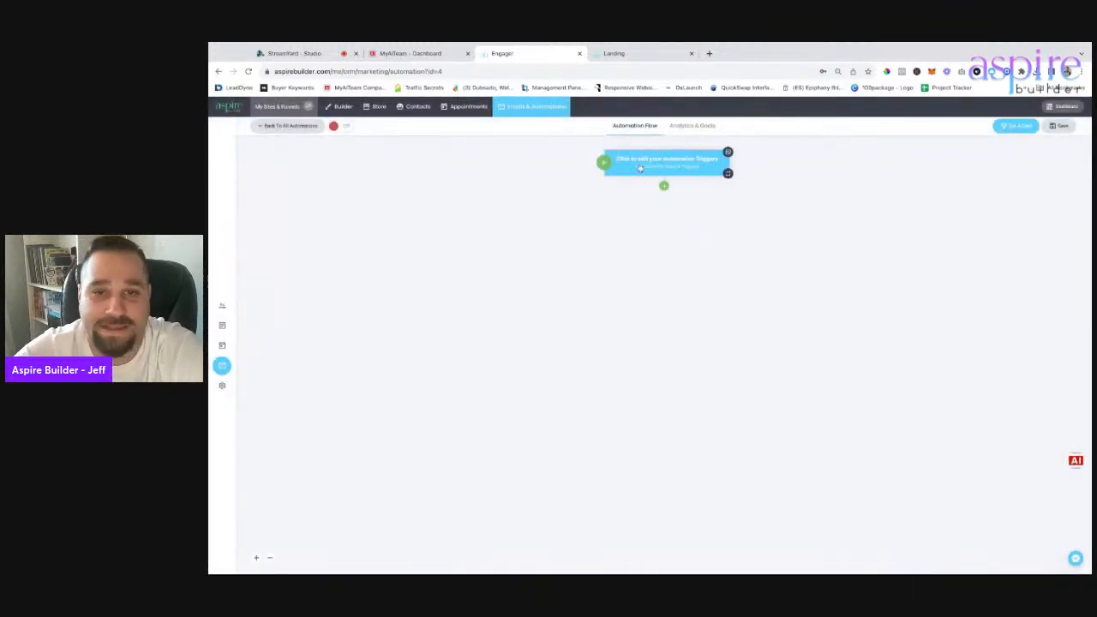
pyautogui.click(677, 166)
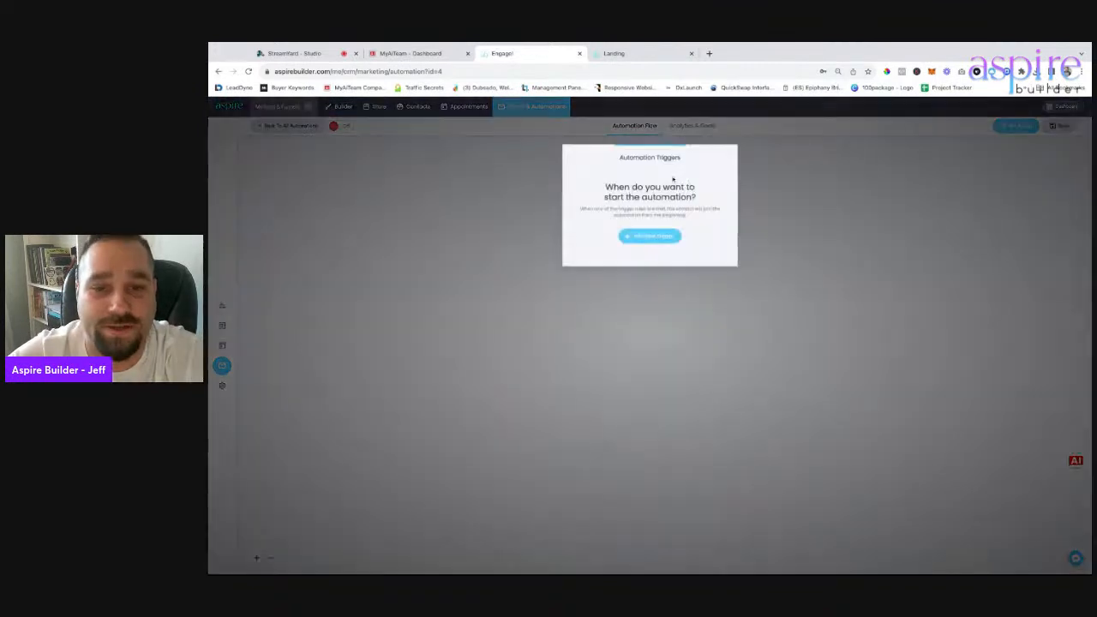
pyautogui.click(656, 236)
pyautogui.click(764, 196)
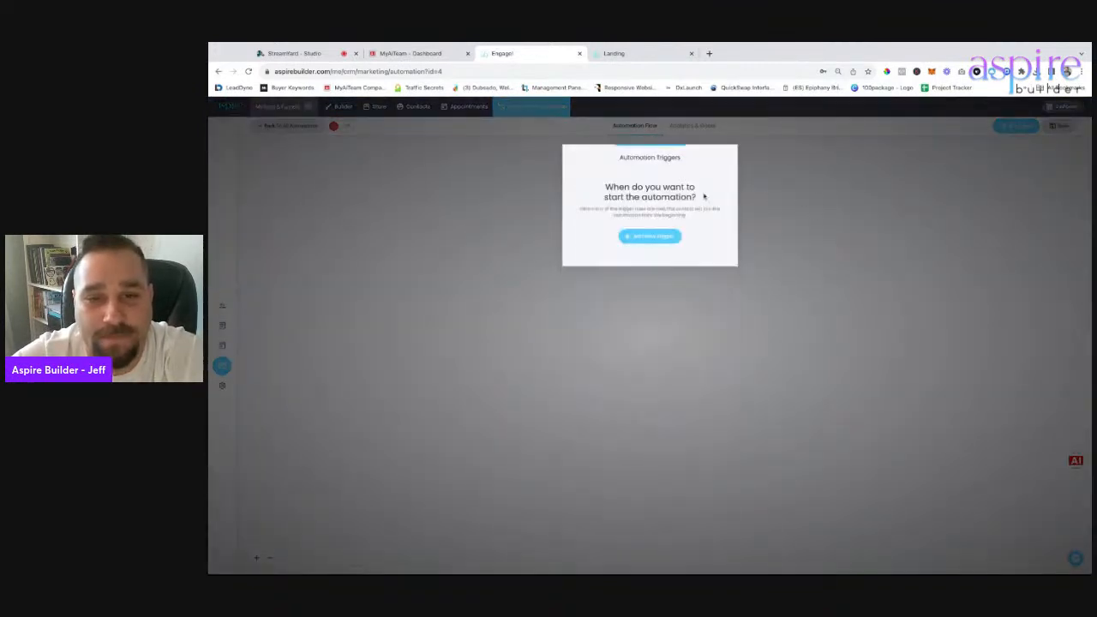
pyautogui.click(647, 237)
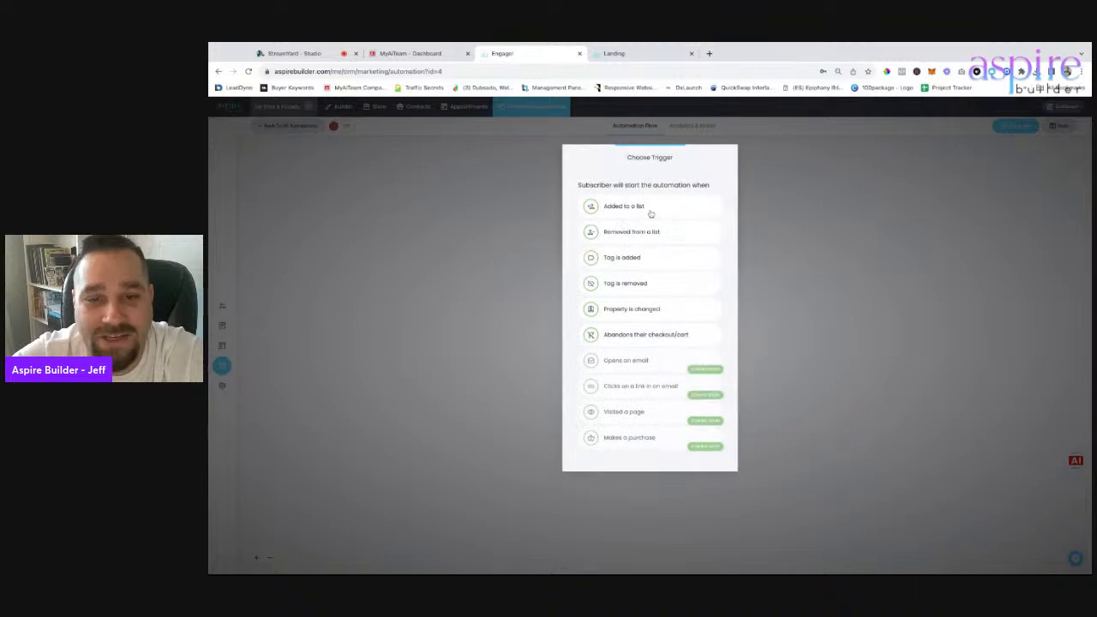
pyautogui.click(651, 213)
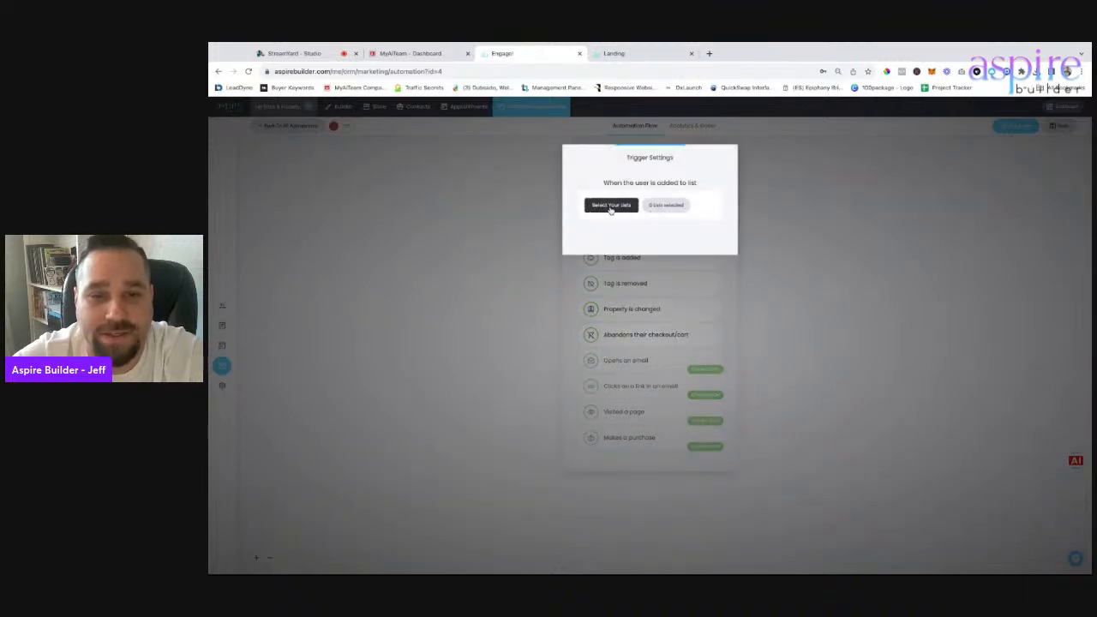
# Set the trigger's list to How to make Lead magnets.
pyautogui.click(610, 210)
pyautogui.click(614, 227)
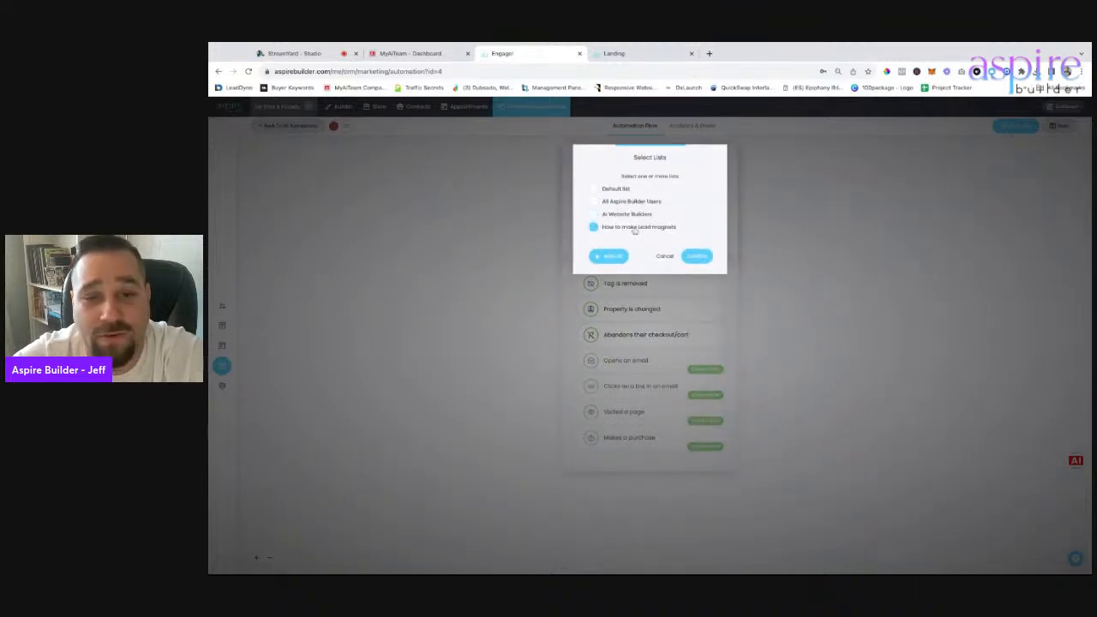
pyautogui.click(698, 256)
pyautogui.click(789, 244)
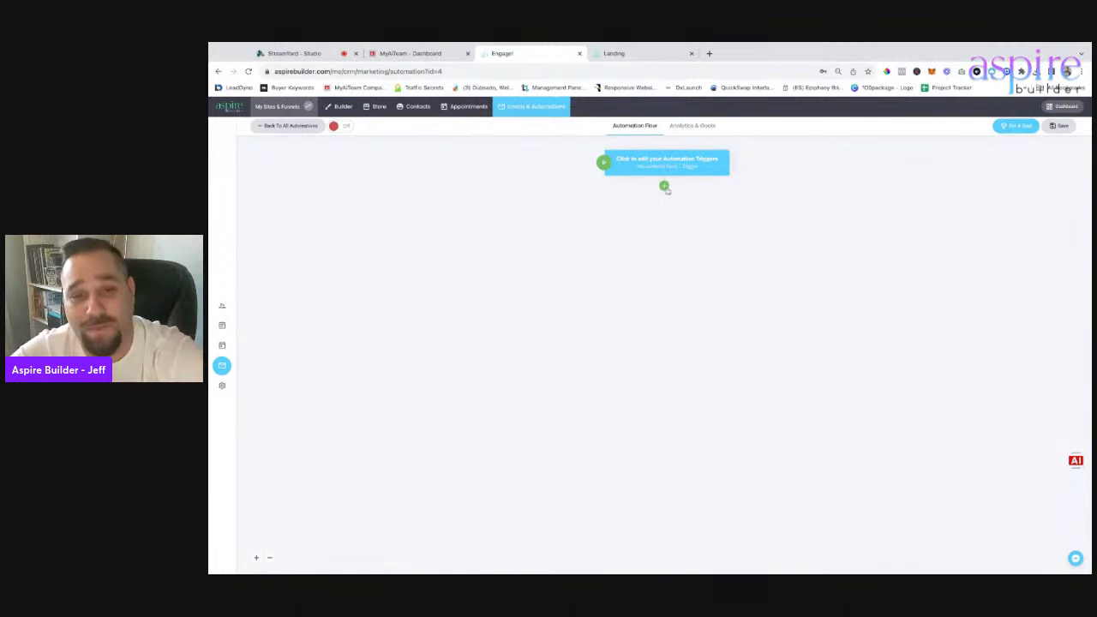
pyautogui.click(664, 187)
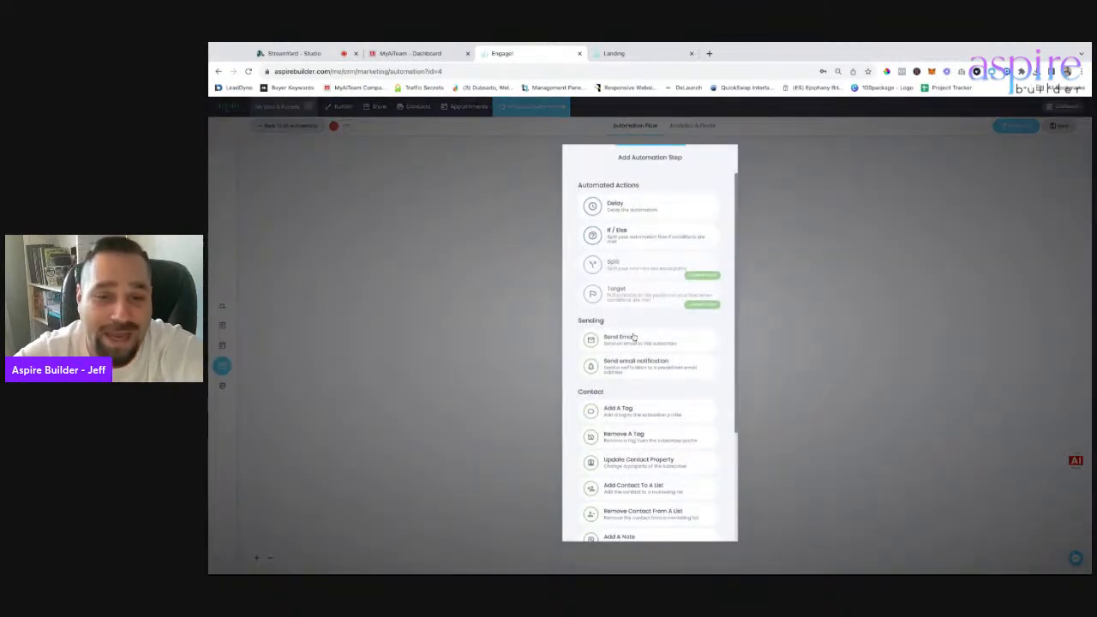
# Add a Send Email step with subject 'Your Training' and enter the reply-to address.
pyautogui.scroll(-5, 650, 402)
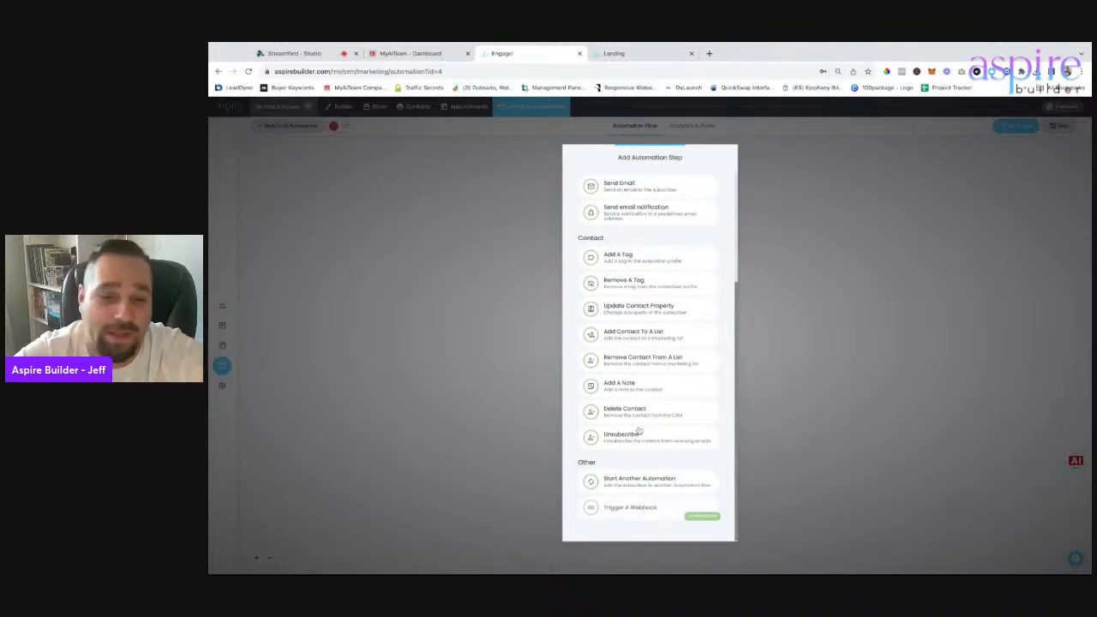
pyautogui.scroll(2, 649, 289)
pyautogui.scroll(4, 657, 343)
pyautogui.scroll(-5, 670, 348)
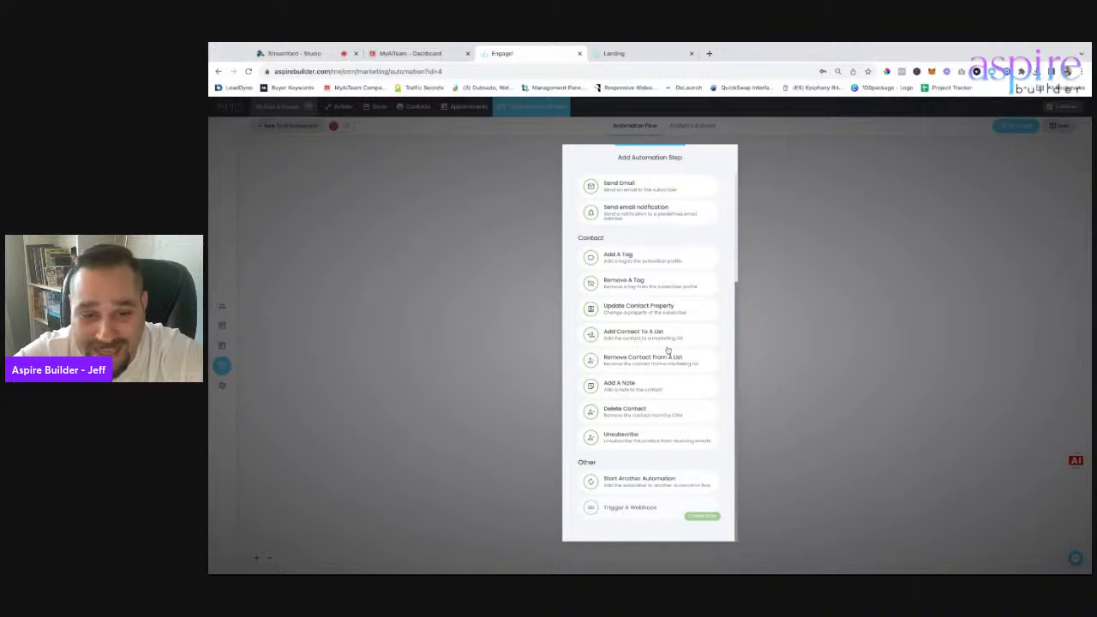
pyautogui.scroll(5, 667, 348)
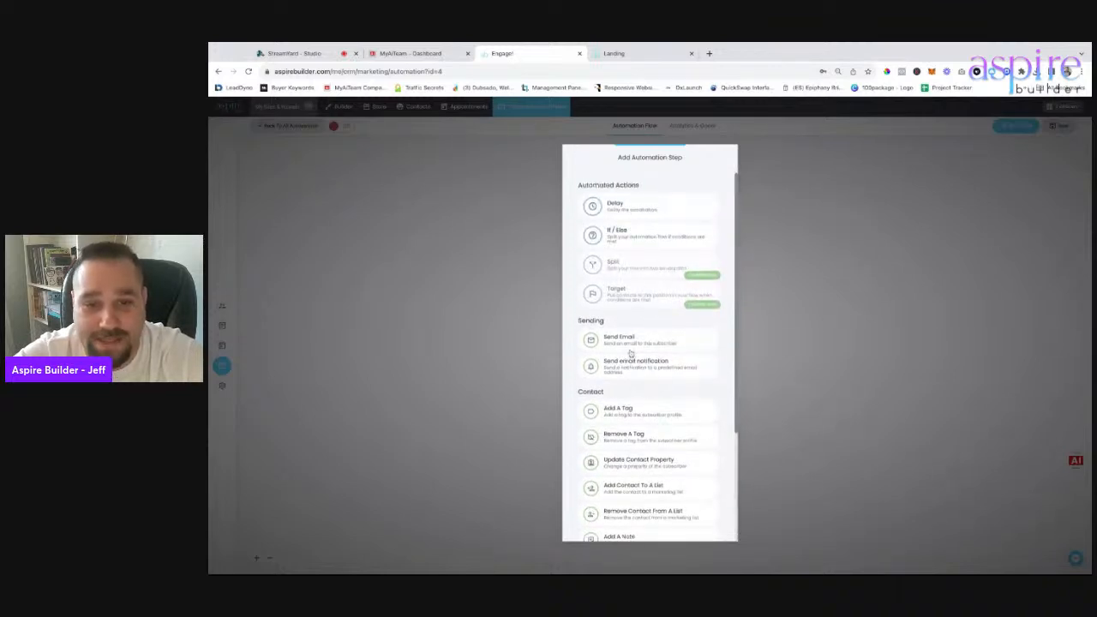
pyautogui.click(630, 344)
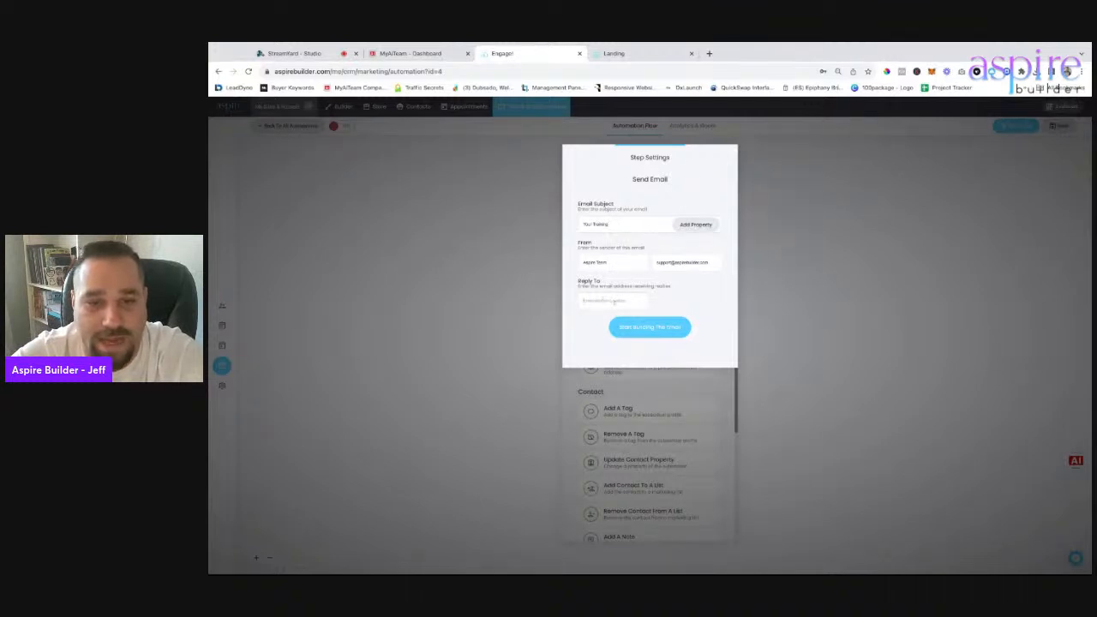
pyautogui.click(634, 295)
pyautogui.write('s')
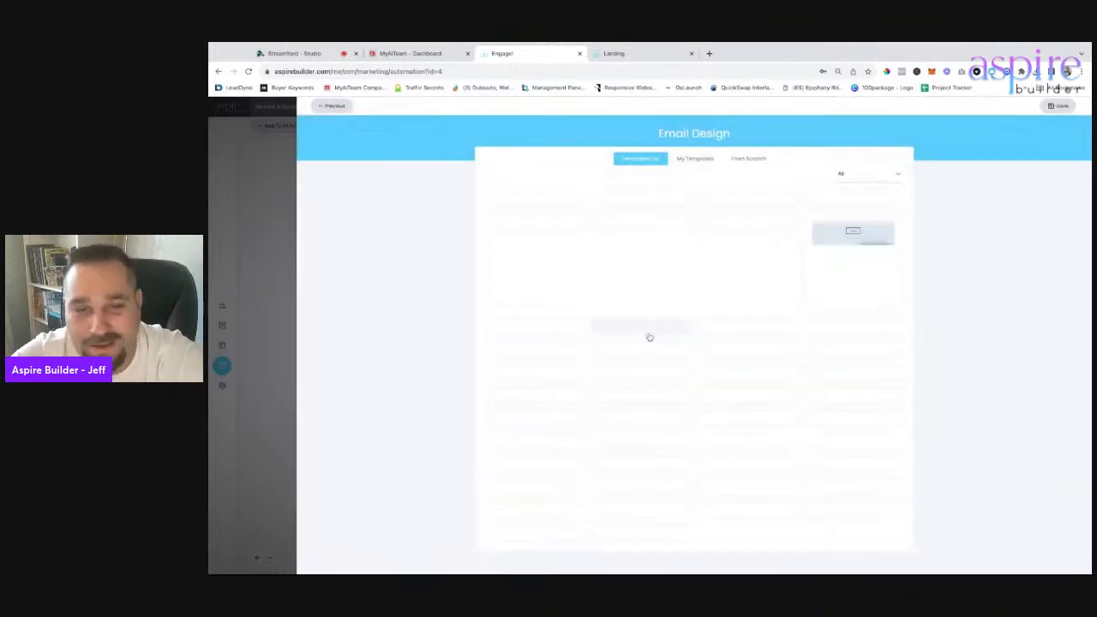
# Compare the Templates List, My Templates and From Scratch options, then pick the saved Aspire Builder template.
pyautogui.click(695, 160)
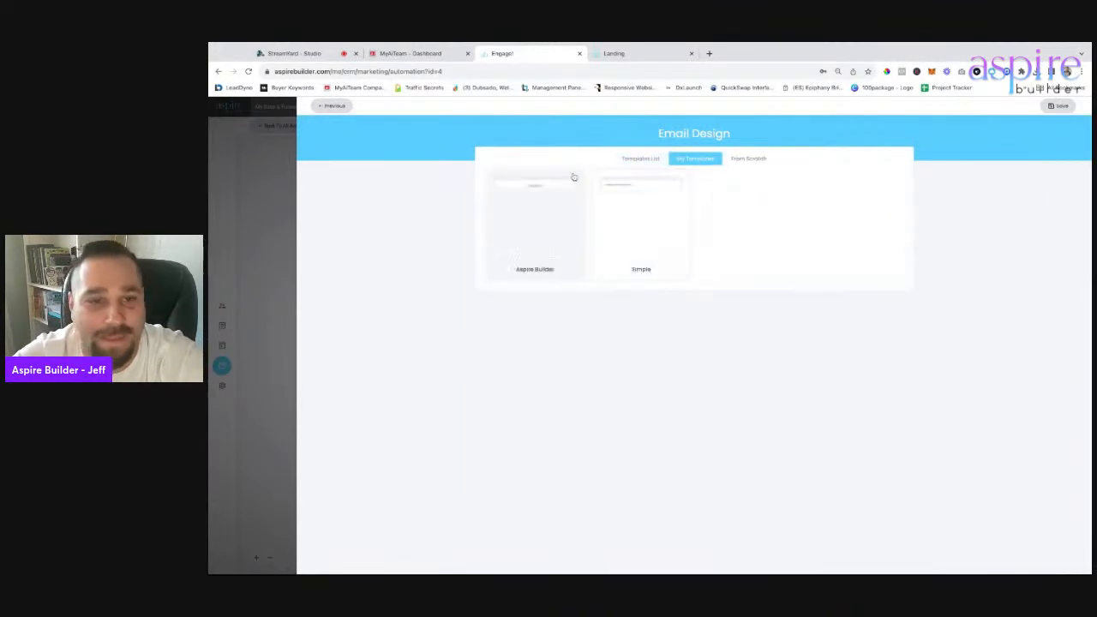
pyautogui.click(634, 159)
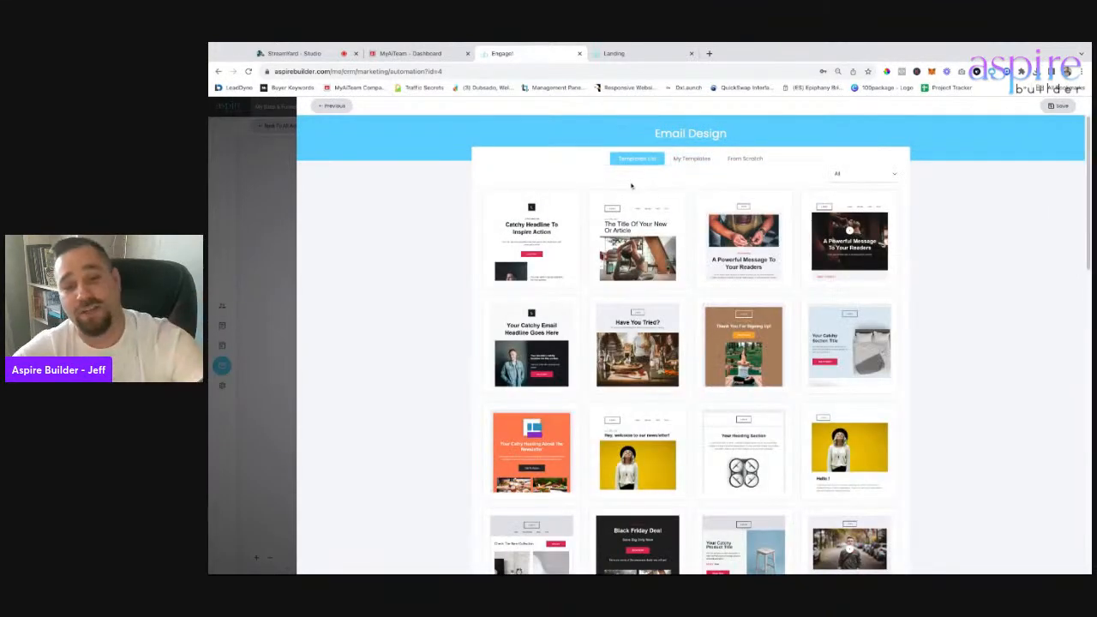
pyautogui.scroll(-10, 663, 410)
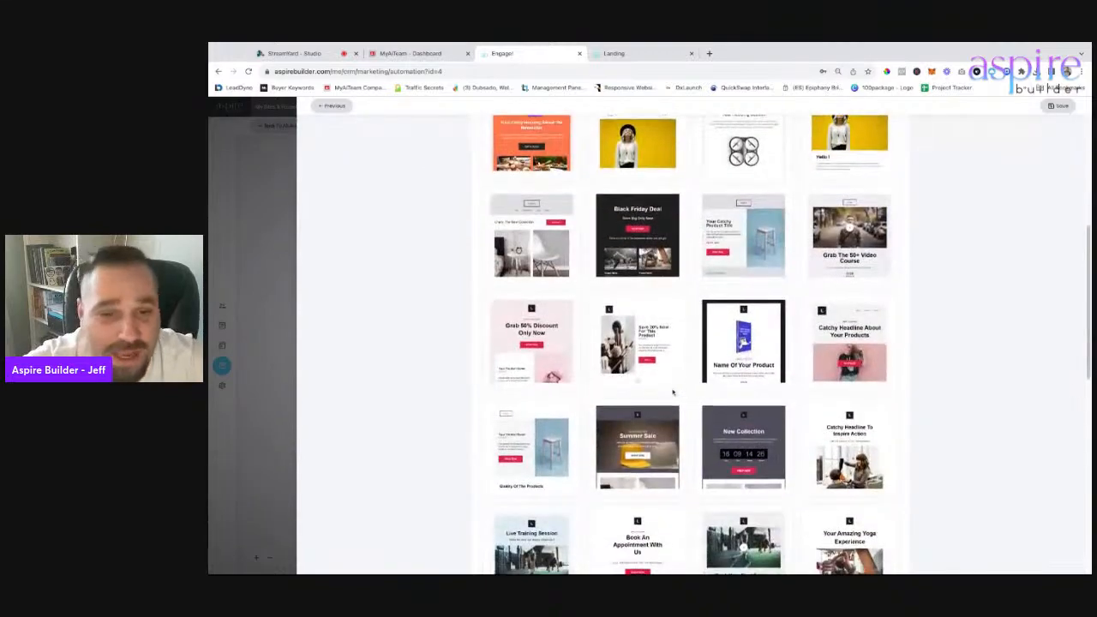
pyautogui.scroll(-3, 663, 409)
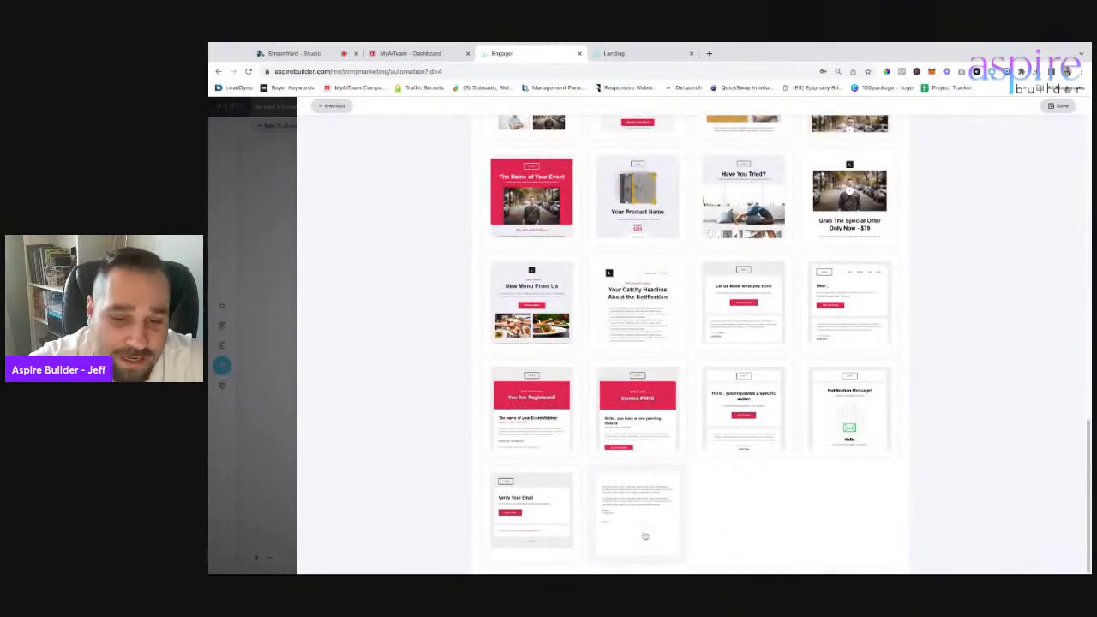
pyautogui.scroll(15, 698, 448)
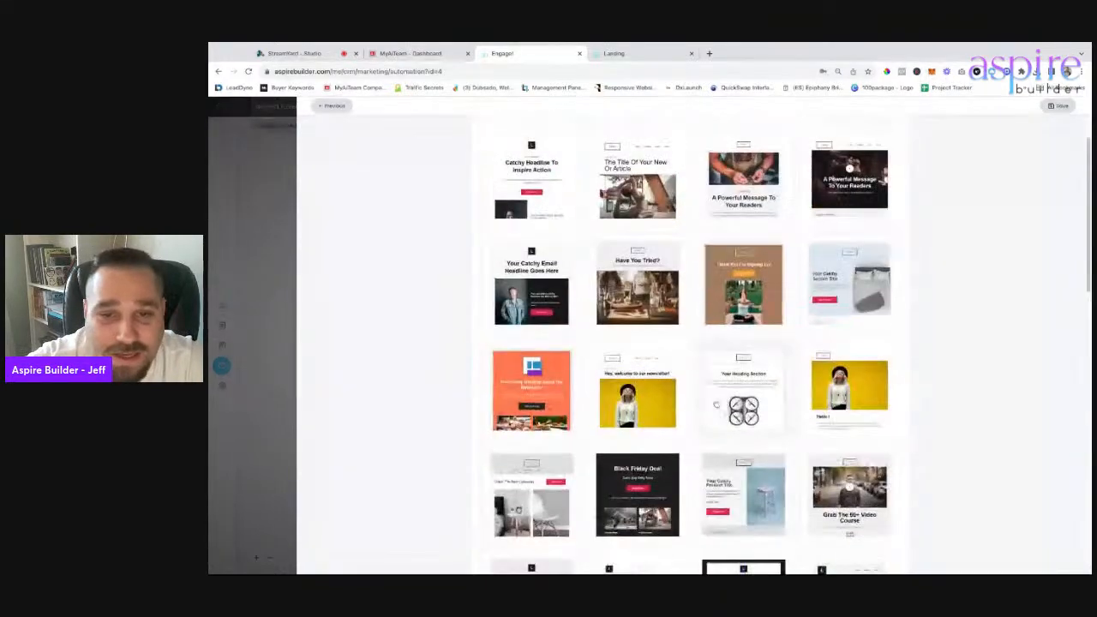
pyautogui.click(686, 160)
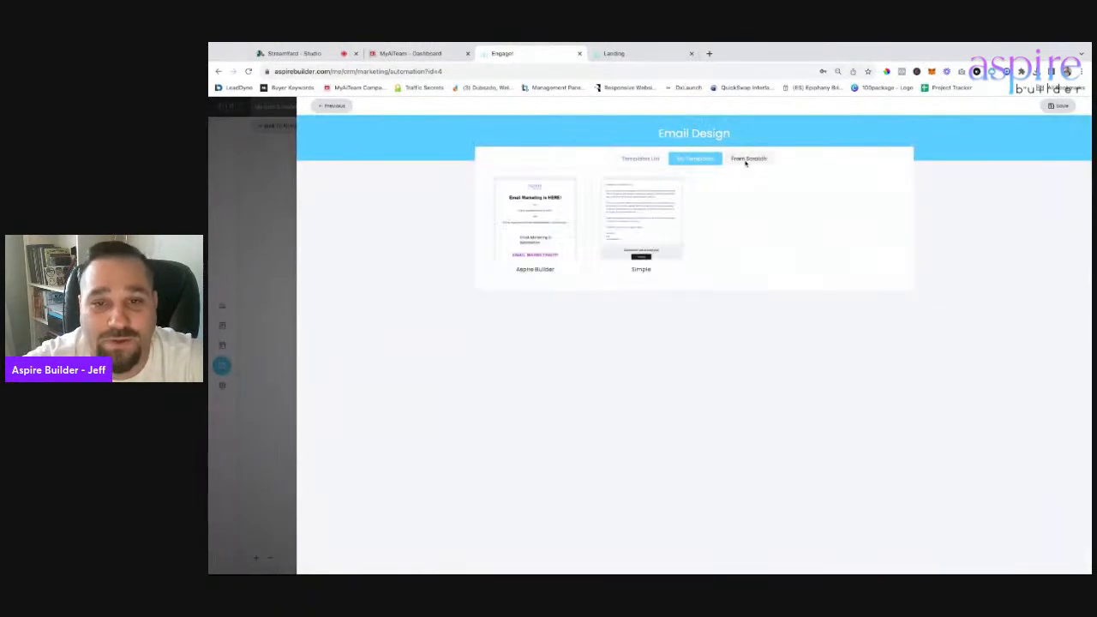
pyautogui.click(744, 160)
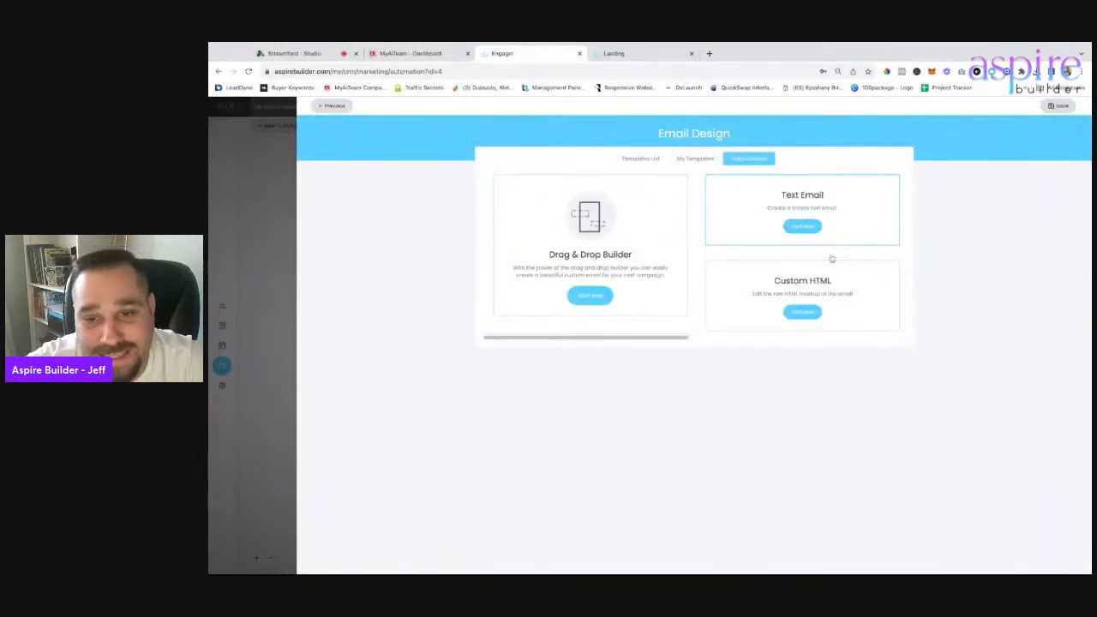
pyautogui.click(693, 160)
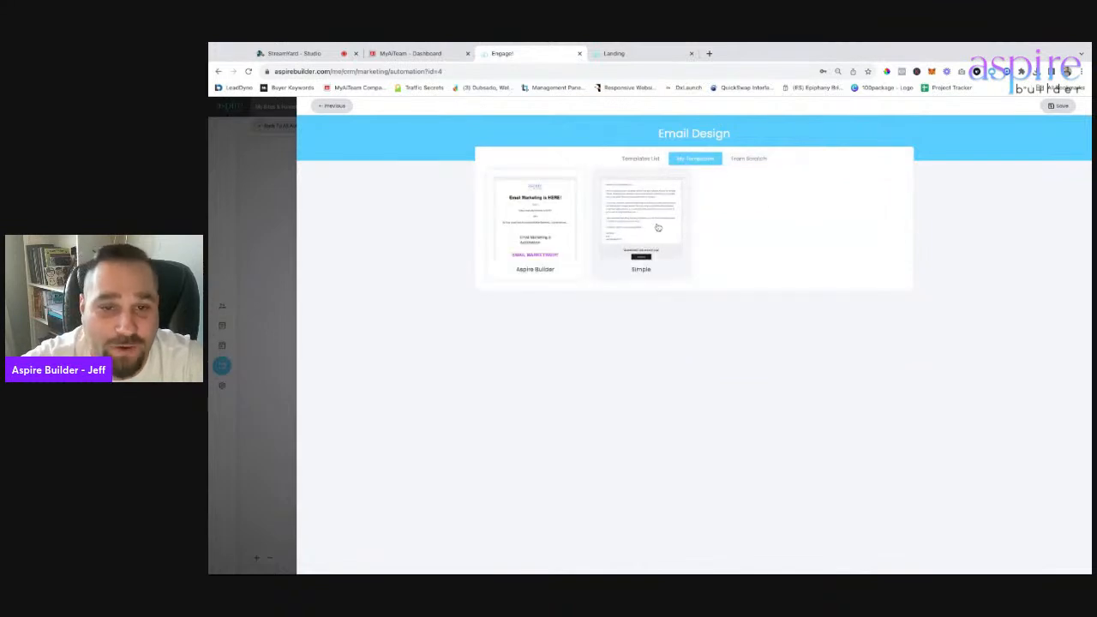
pyautogui.click(551, 238)
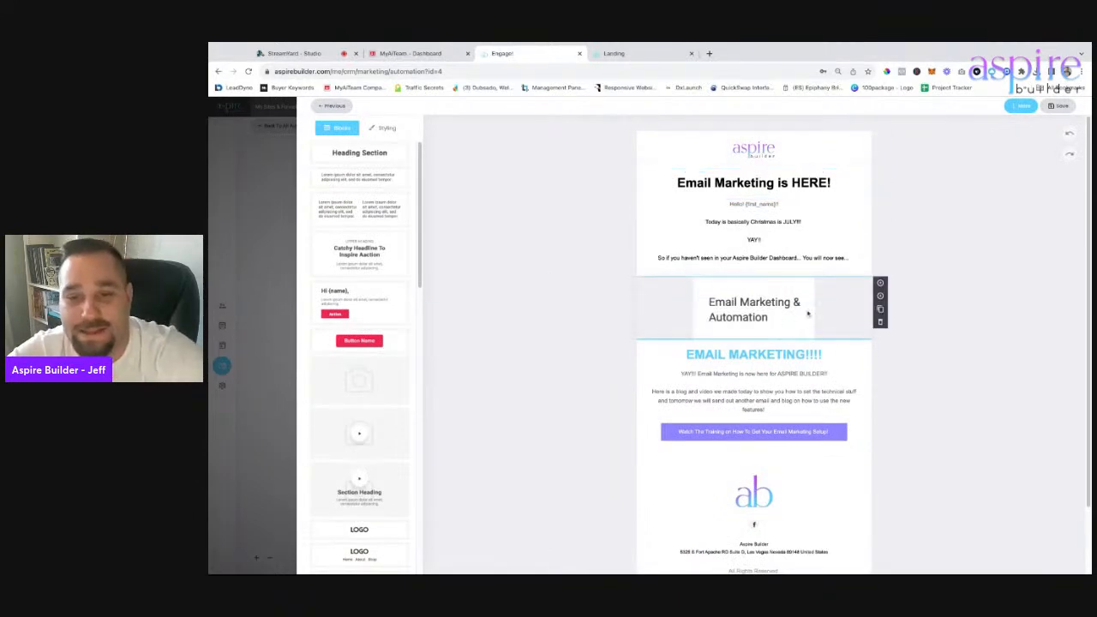
# Delete the Email Marketing & Automation image block and the 'Email Marketing is HERE!' heading.
pyautogui.click(879, 323)
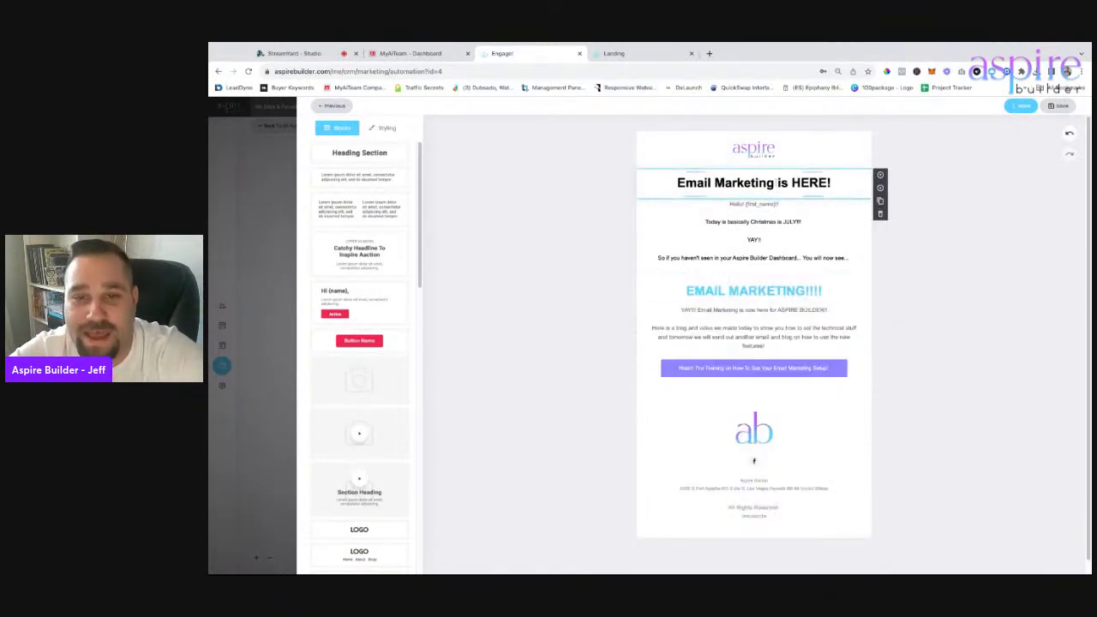
pyautogui.tripleClick(776, 184)
pyautogui.click(880, 215)
pyautogui.click(880, 215)
# Replace the intro text with 'Here is the training on how to caeate lead magnets.'.
pyautogui.click(849, 226)
pyautogui.moveTo(849, 226); pyautogui.dragTo(757, 209)
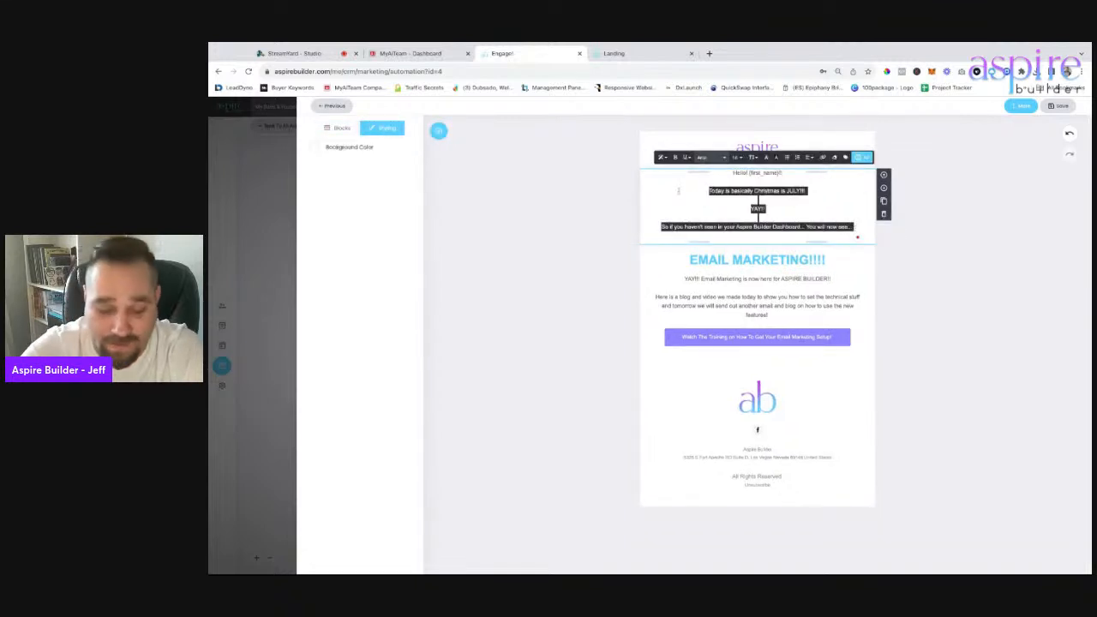
pyautogui.write('Here')
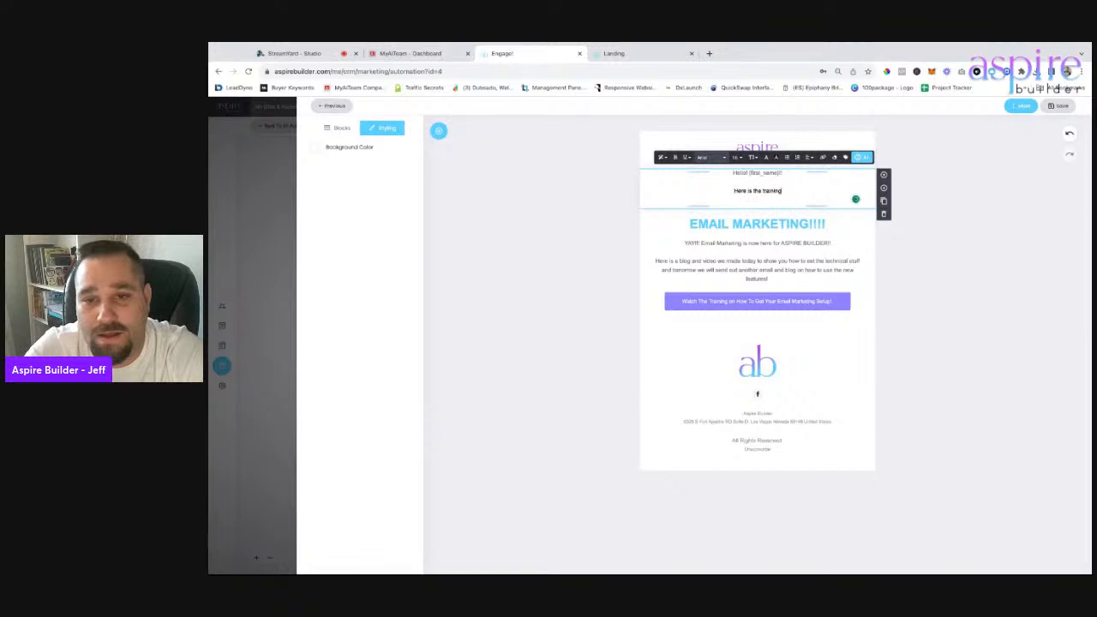
pyautogui.write('is the training on how to ca')
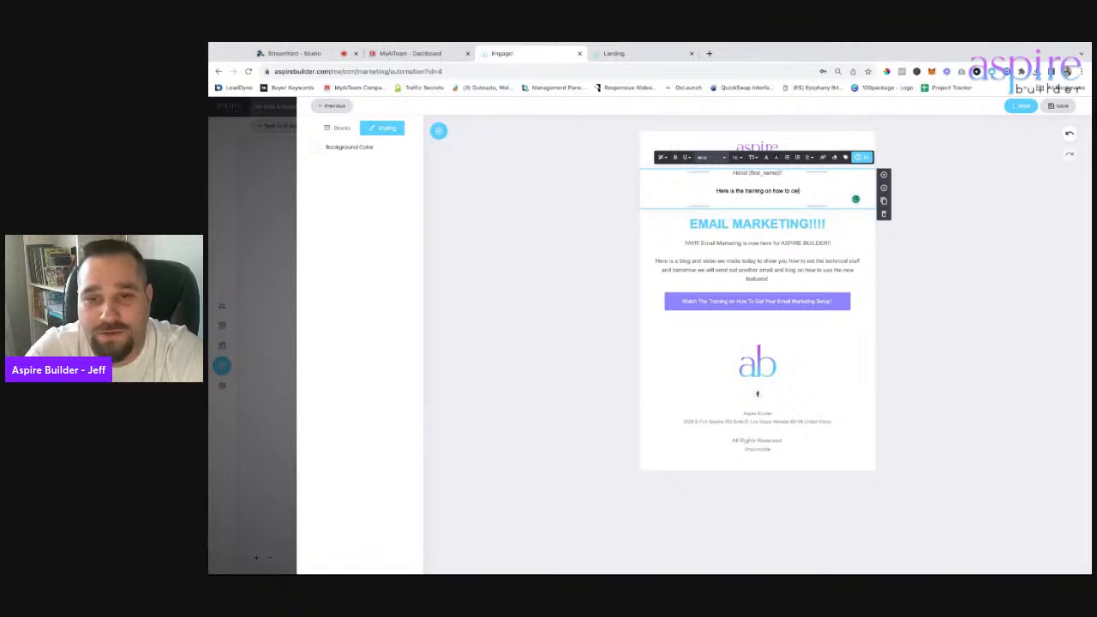
pyautogui.write('eate lea')
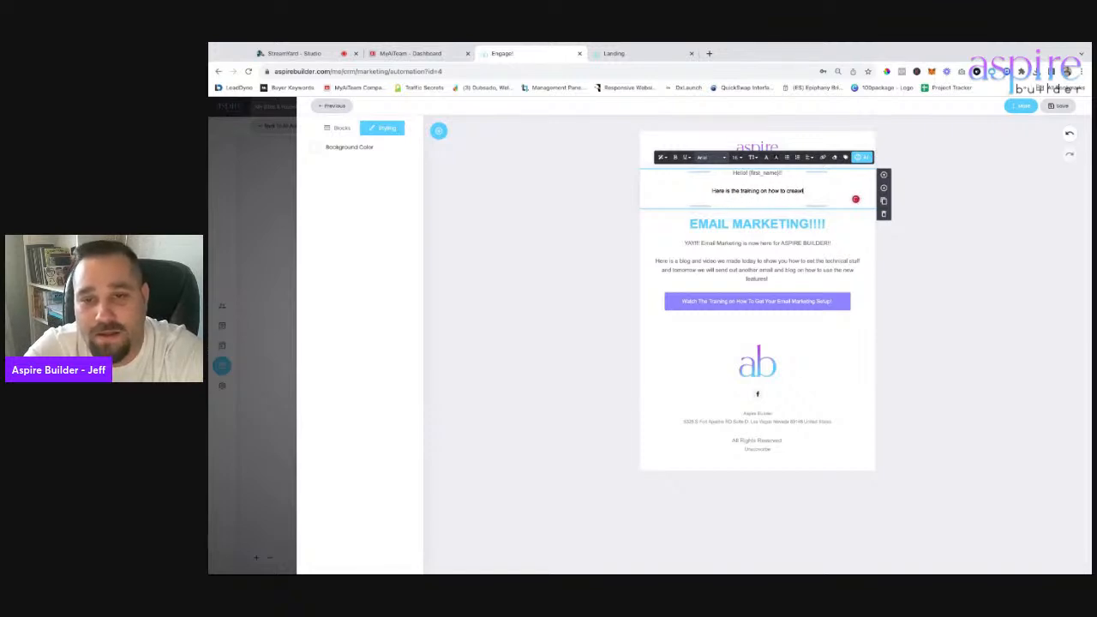
pyautogui.write('d mag')
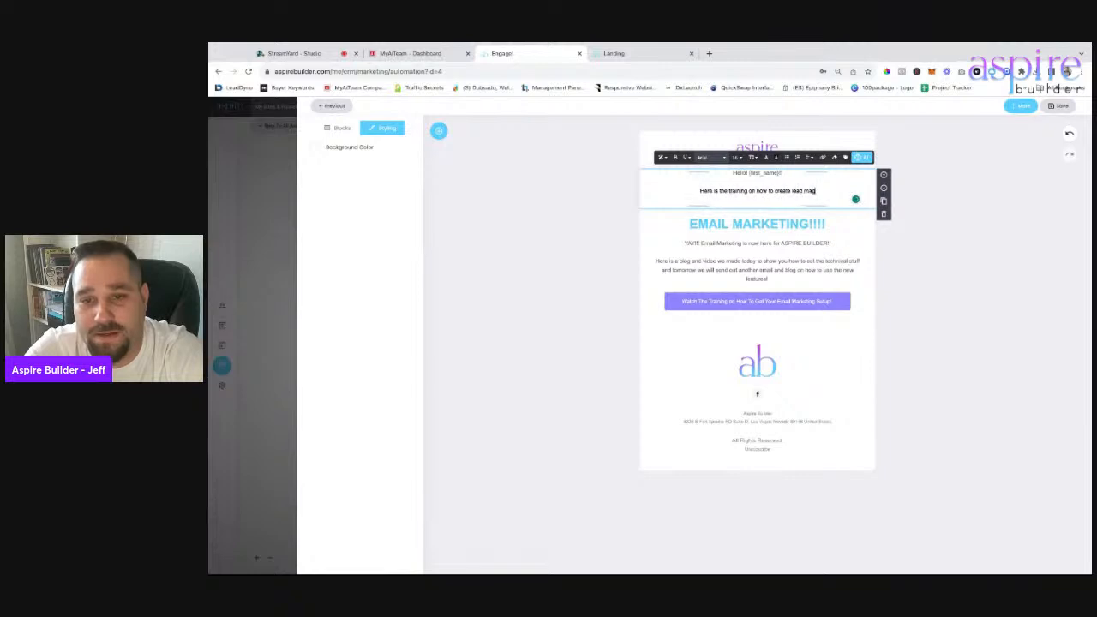
pyautogui.write('nets.')
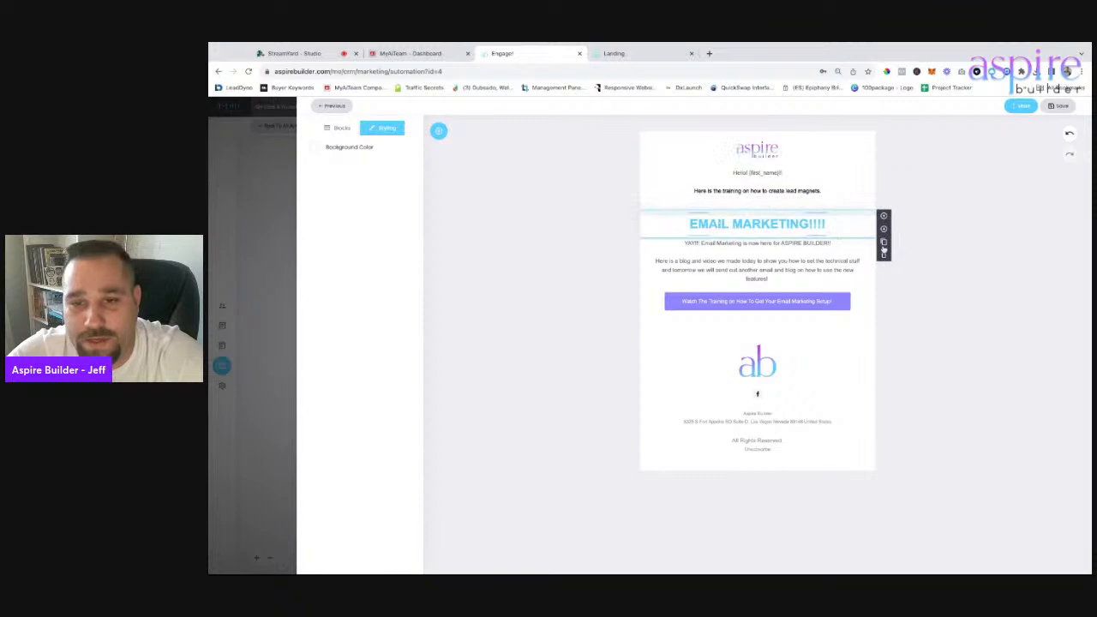
# Delete the 'EMAIL MARKETING!!!!' heading and the paragraph beneath it.
pyautogui.click(883, 253)
pyautogui.tripleClick(809, 230)
pyautogui.click(884, 254)
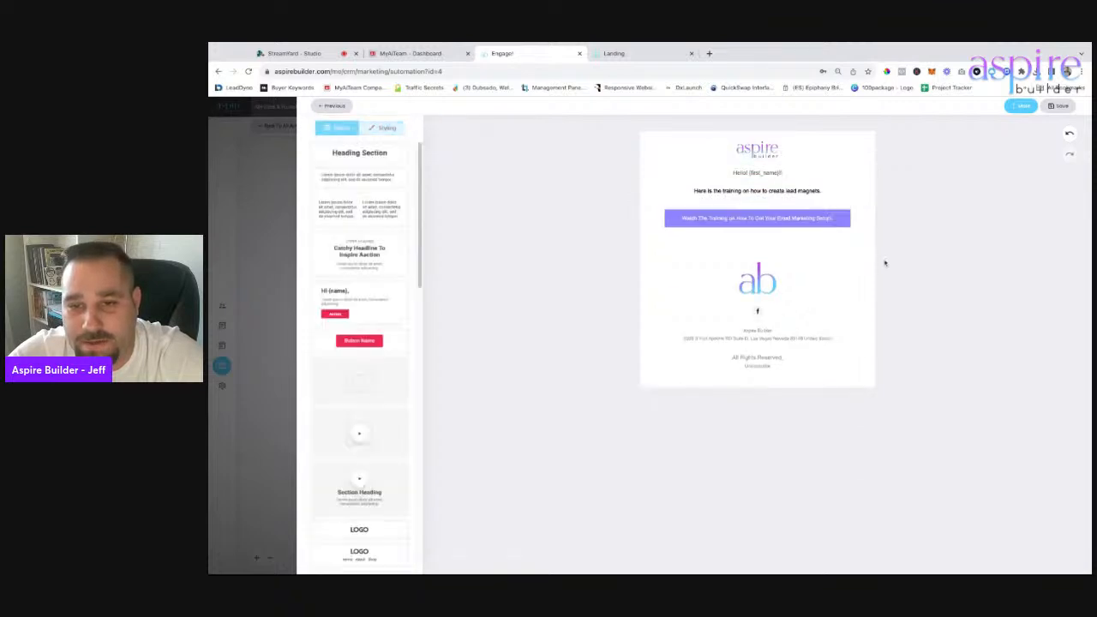
# Shorten the button label to 'Watch The Training'.
pyautogui.click(770, 218)
pyautogui.tripleClick(769, 218)
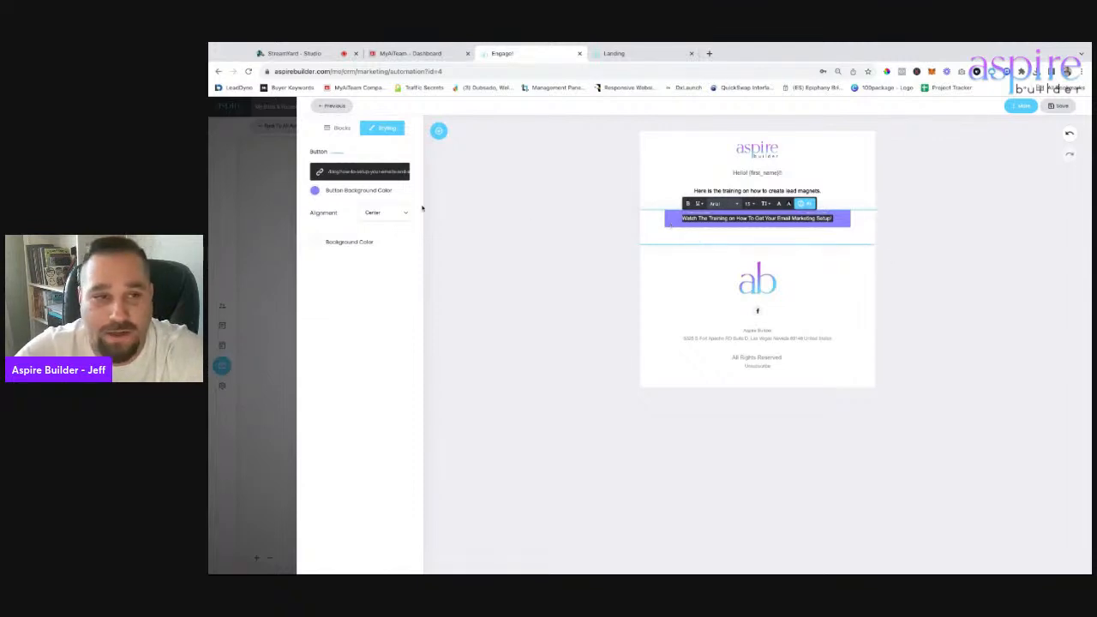
pyautogui.click(734, 222)
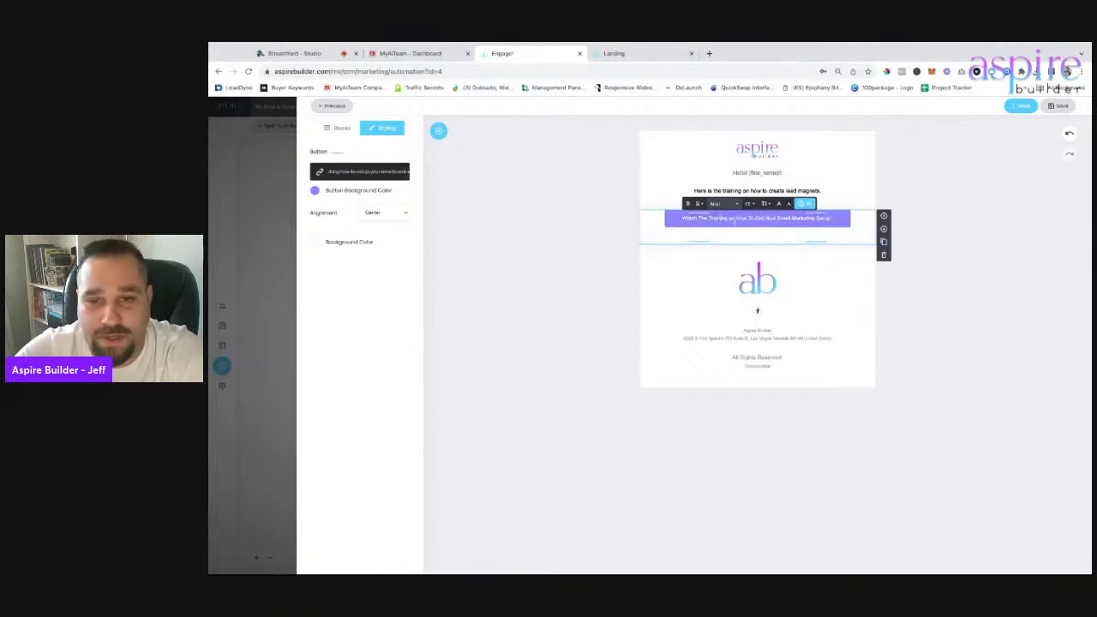
pyautogui.moveTo(734, 219); pyautogui.dragTo(833, 220)
pyautogui.press('BackSpace')
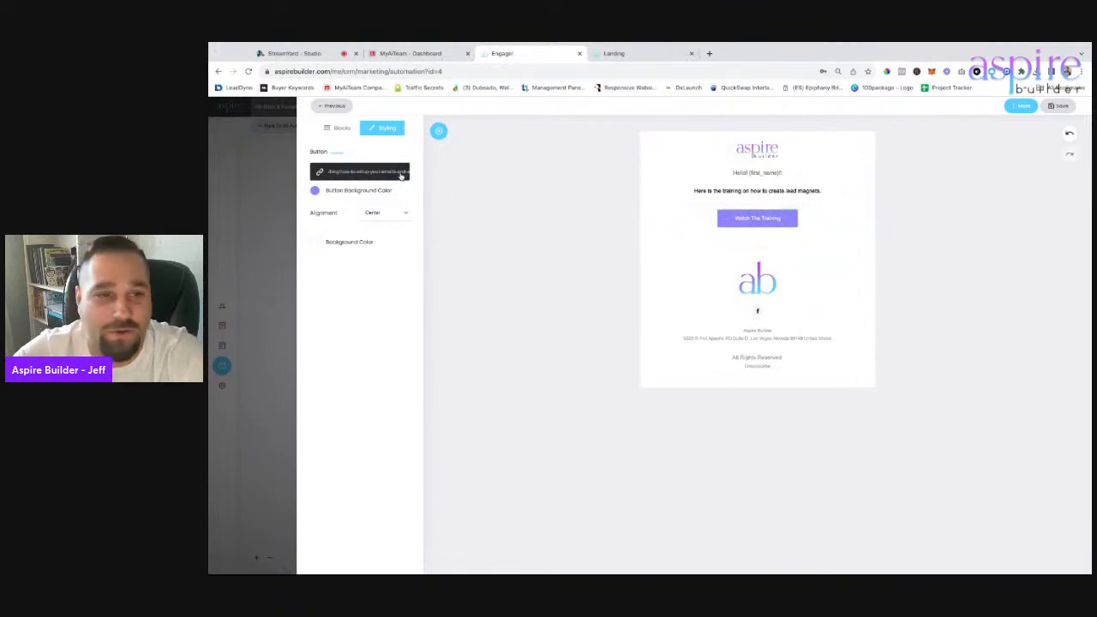
# Link the button to the Coupon page of the Coupon Code funnel.
pyautogui.click(360, 172)
pyautogui.click(564, 215)
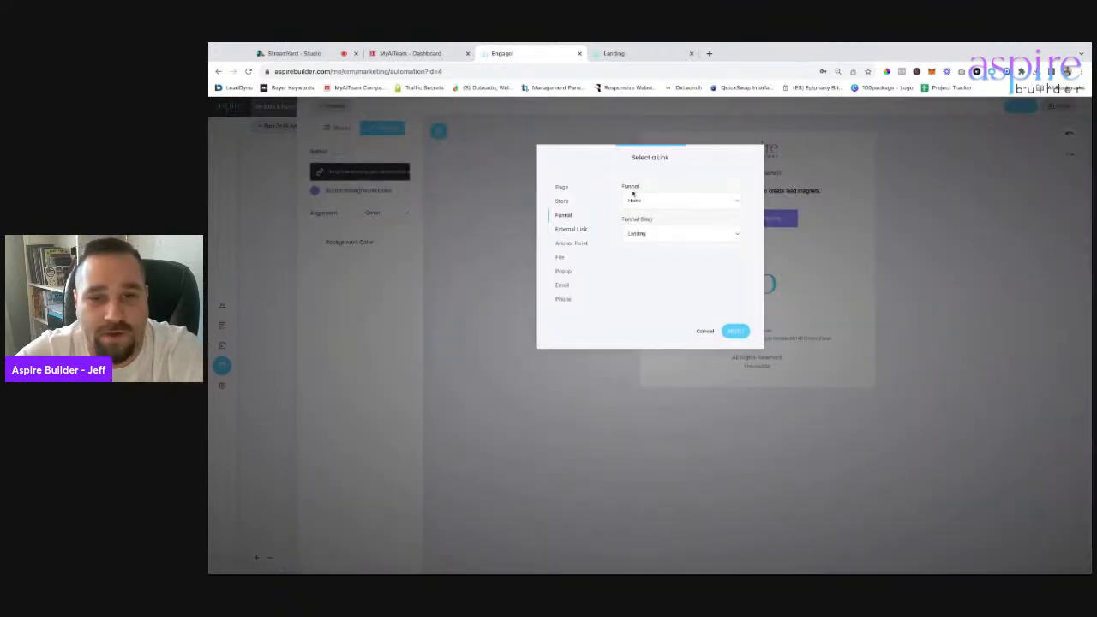
pyautogui.click(650, 226)
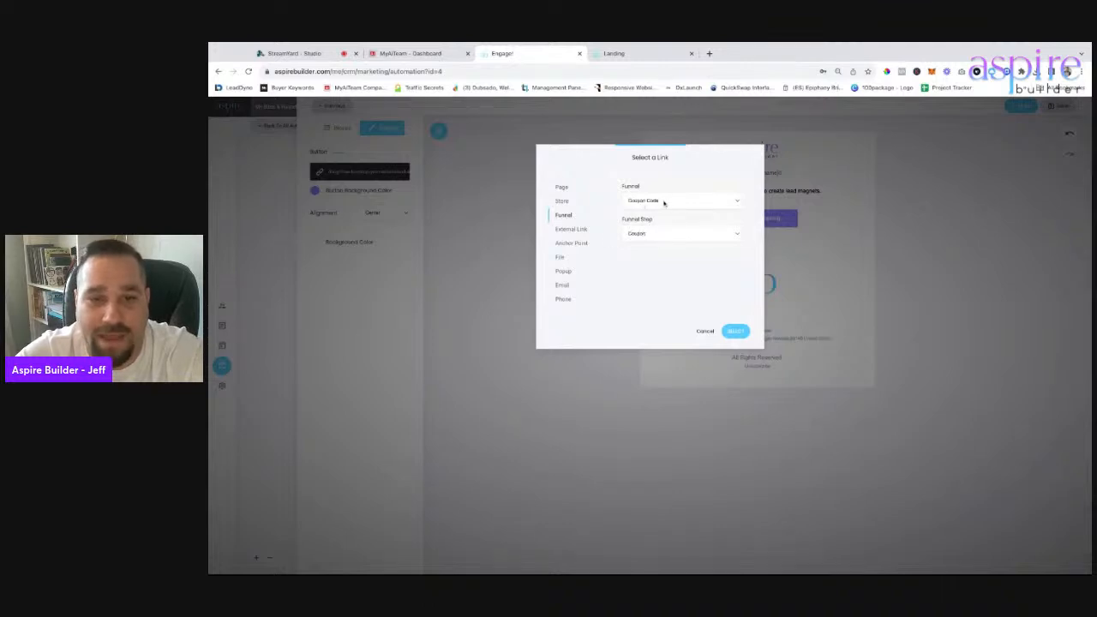
pyautogui.click(735, 330)
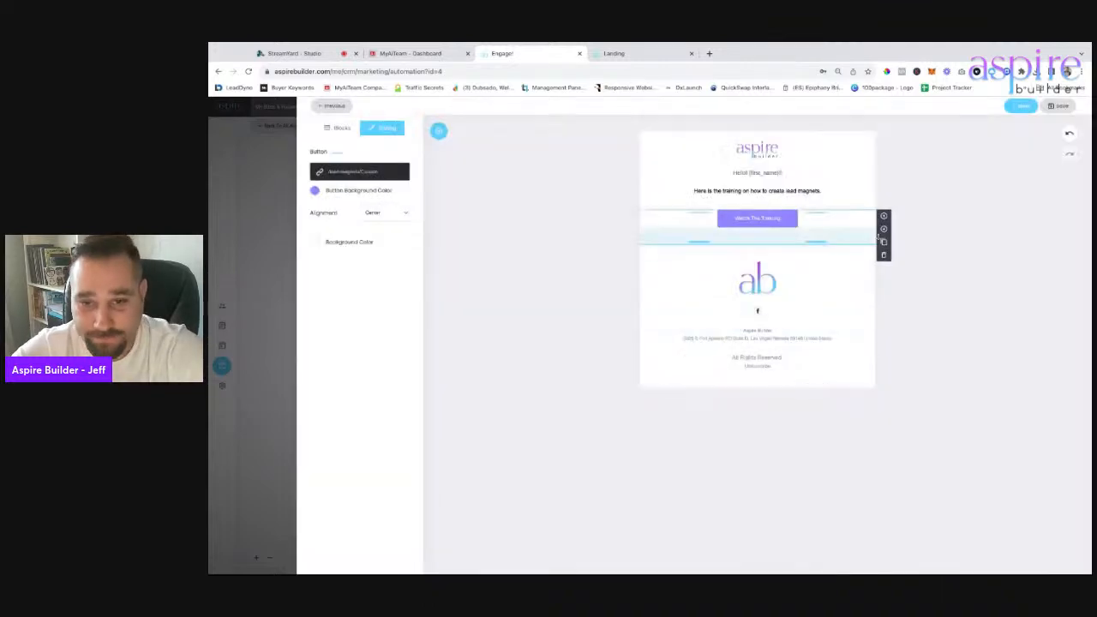
# Save the email, send a test copy to the entered address, and return to the flow.
pyautogui.click(1063, 106)
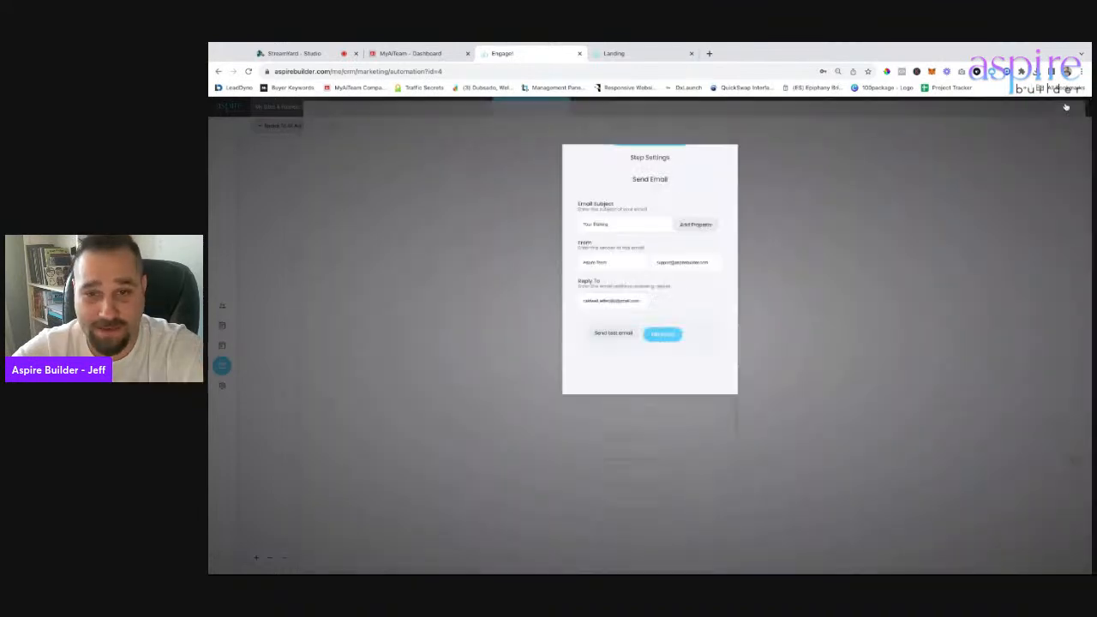
pyautogui.click(610, 334)
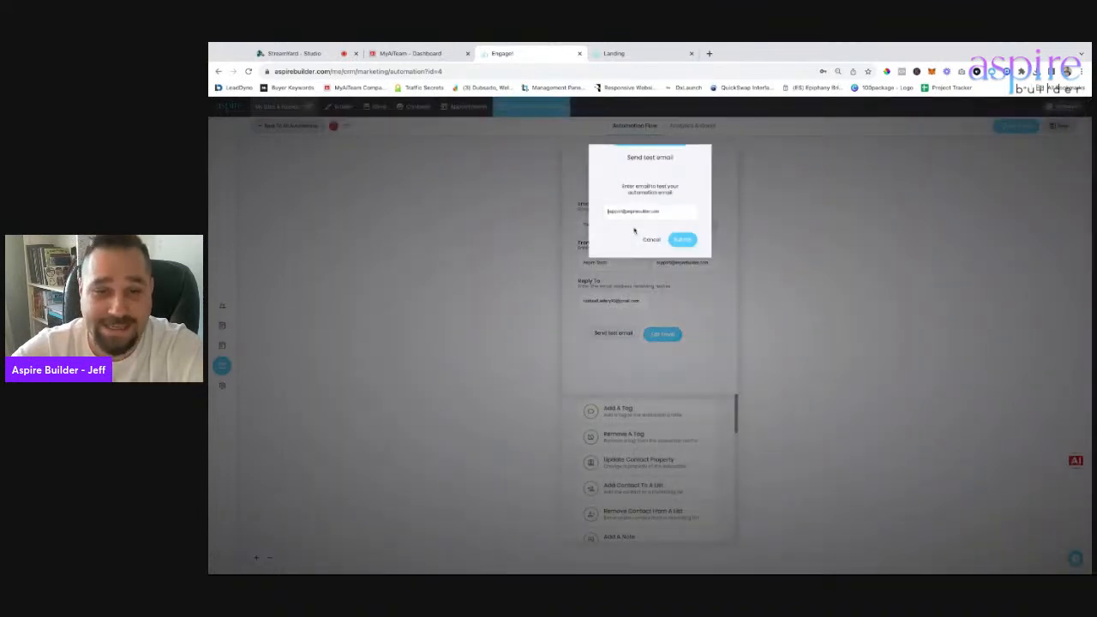
pyautogui.tripleClick(630, 211)
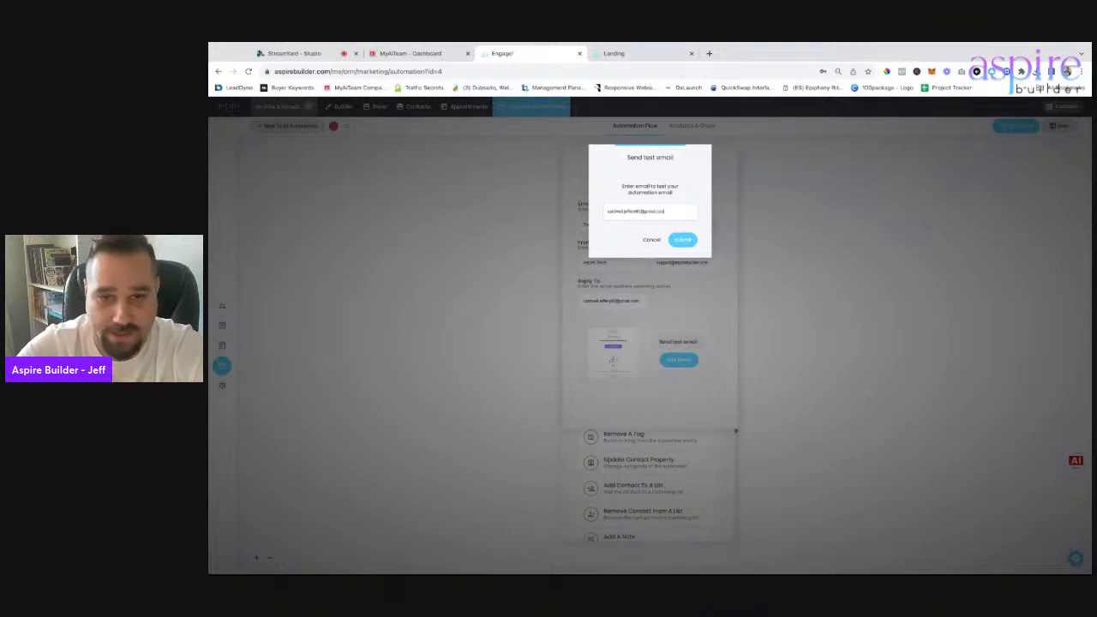
pyautogui.press('Return')
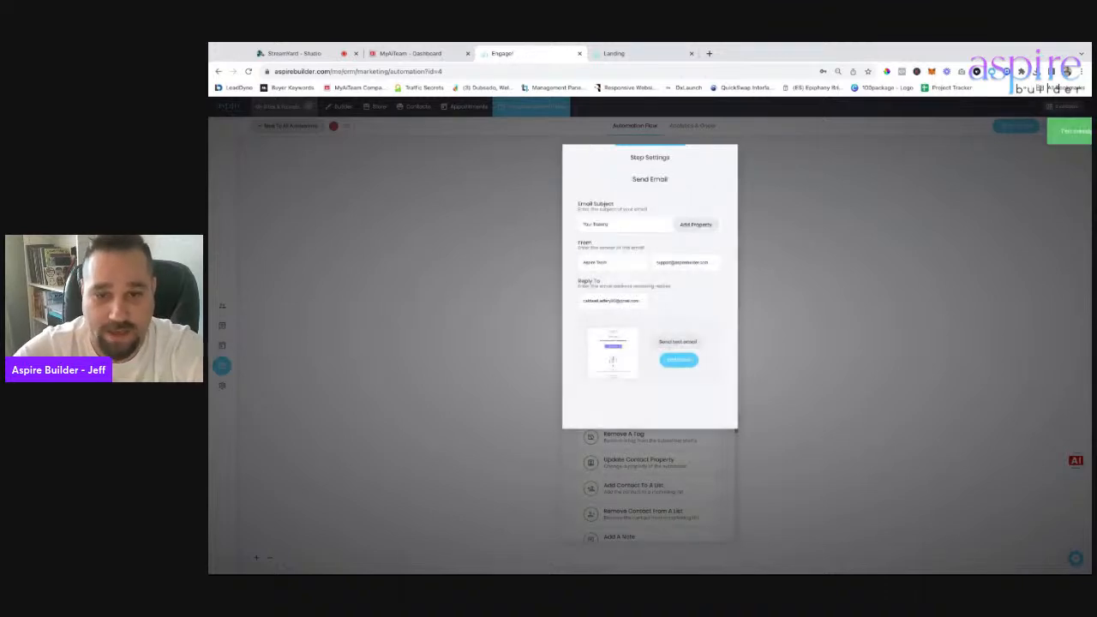
pyautogui.click(903, 353)
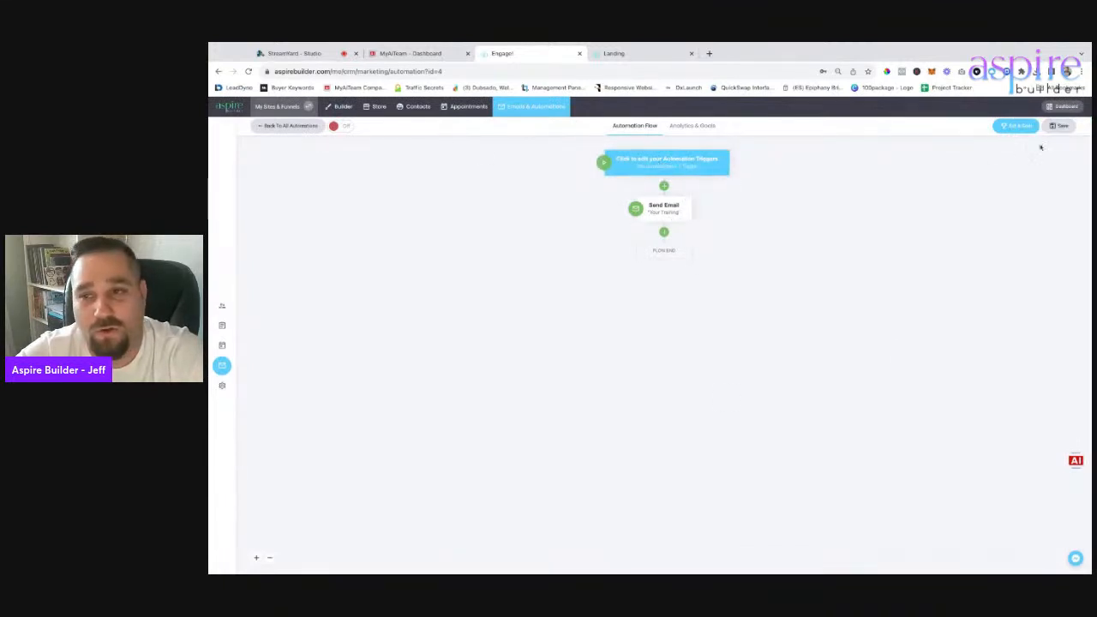
# Save the automation, switch it On and confirm, then go to the Builder.
pyautogui.click(1063, 128)
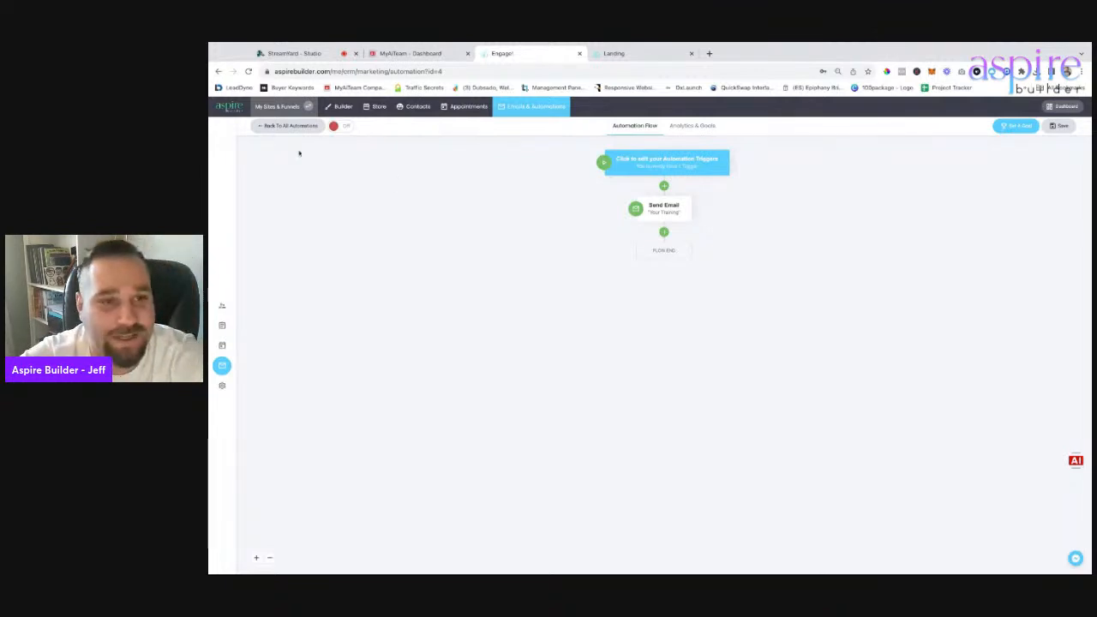
pyautogui.click(344, 127)
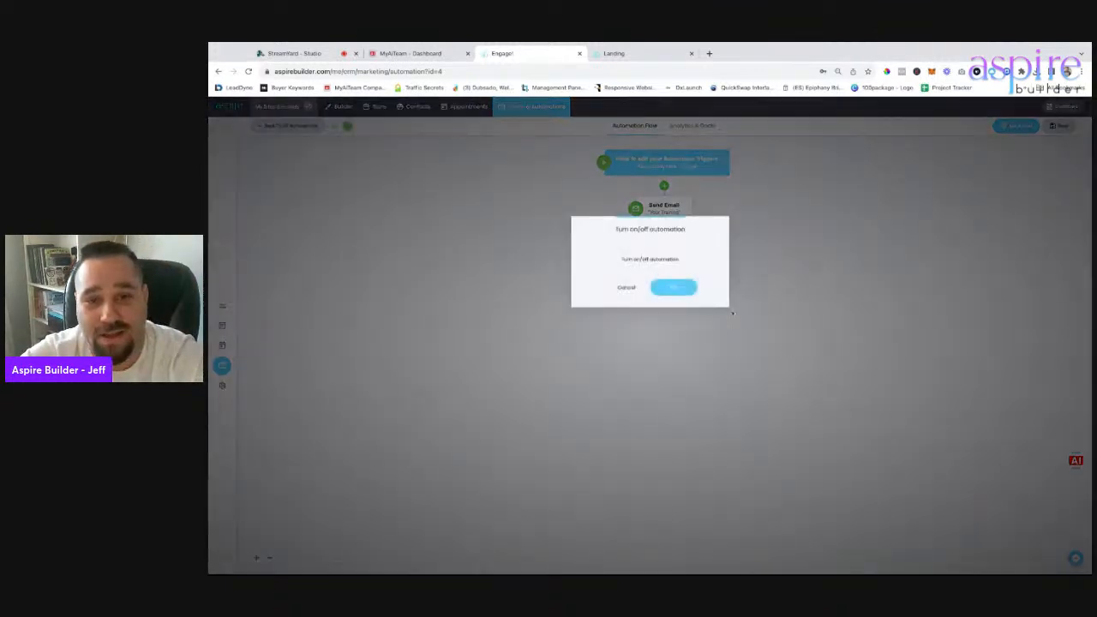
pyautogui.click(681, 288)
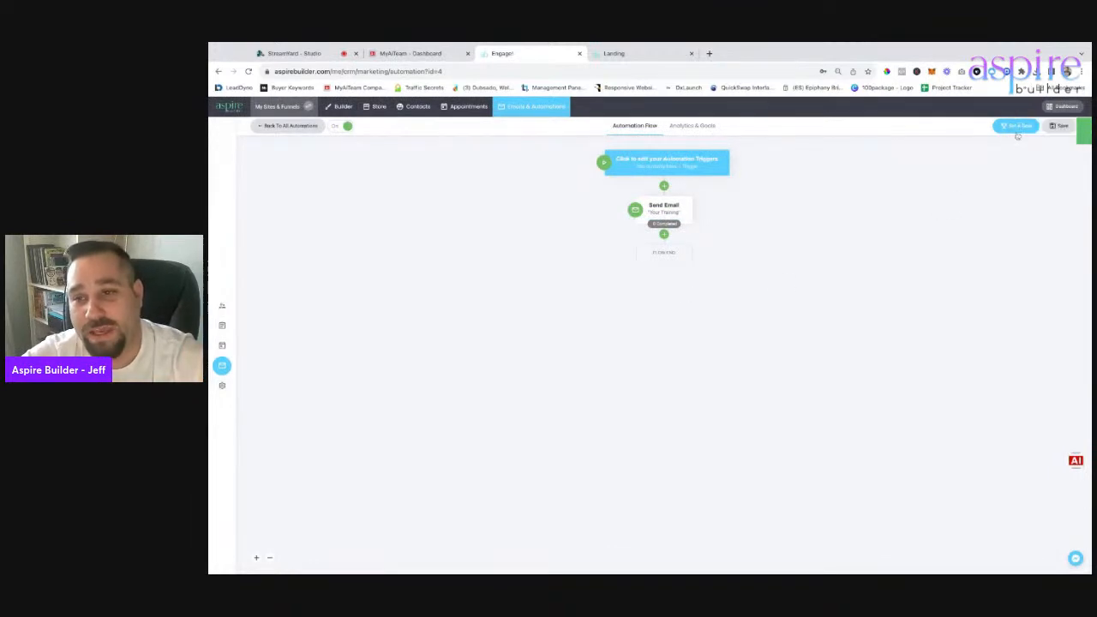
pyautogui.click(339, 107)
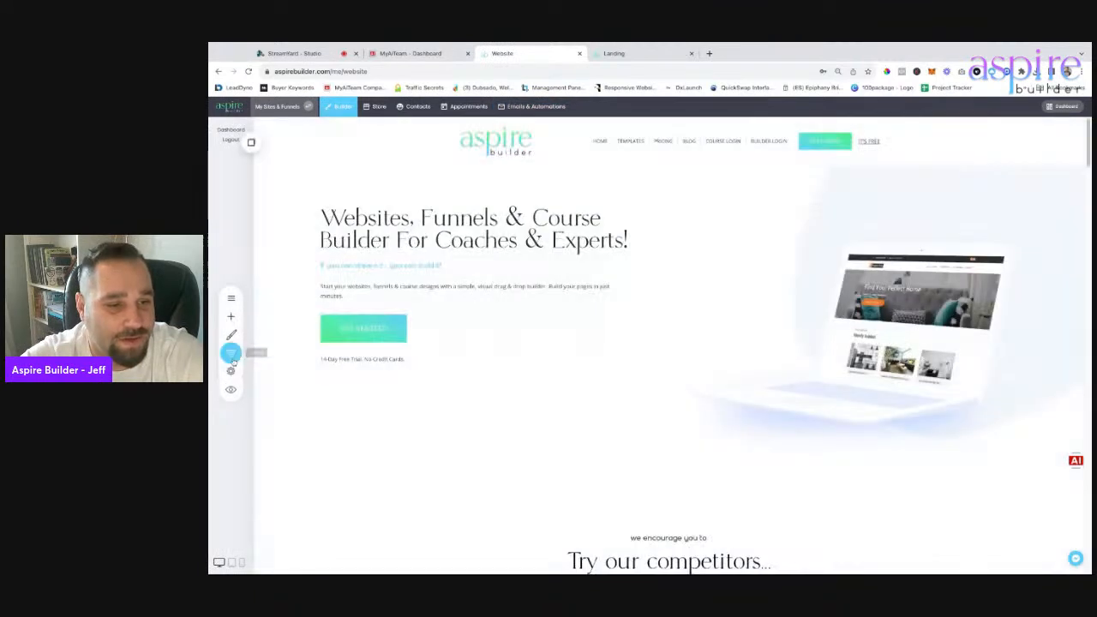
# Open the Coupon Code funnel's settings from My Websites & Funnels.
pyautogui.click(232, 354)
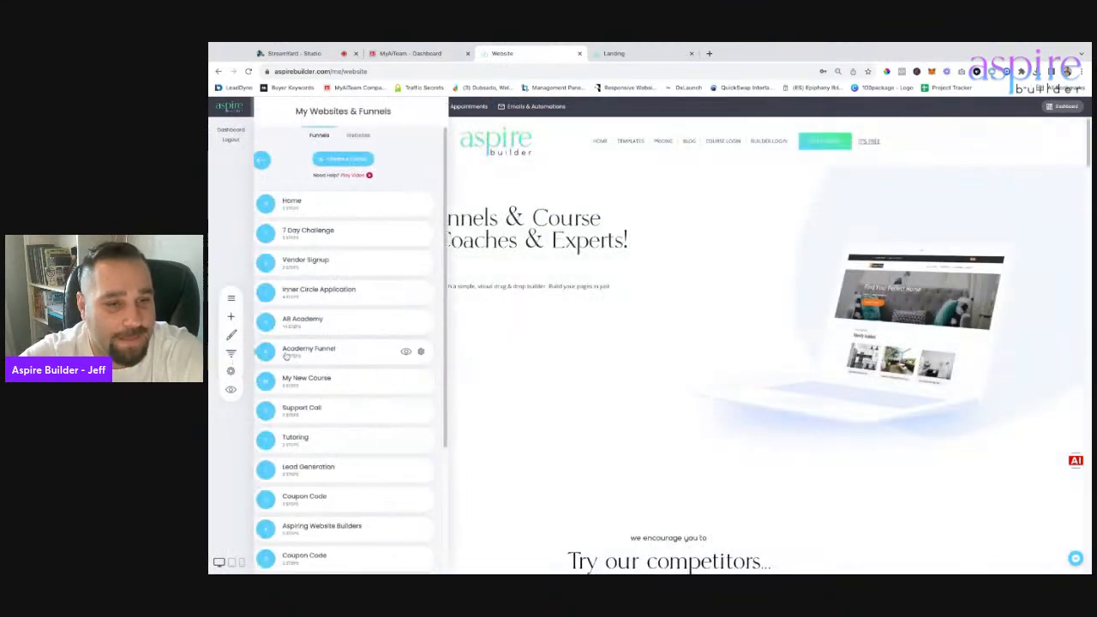
pyautogui.scroll(-3, 347, 446)
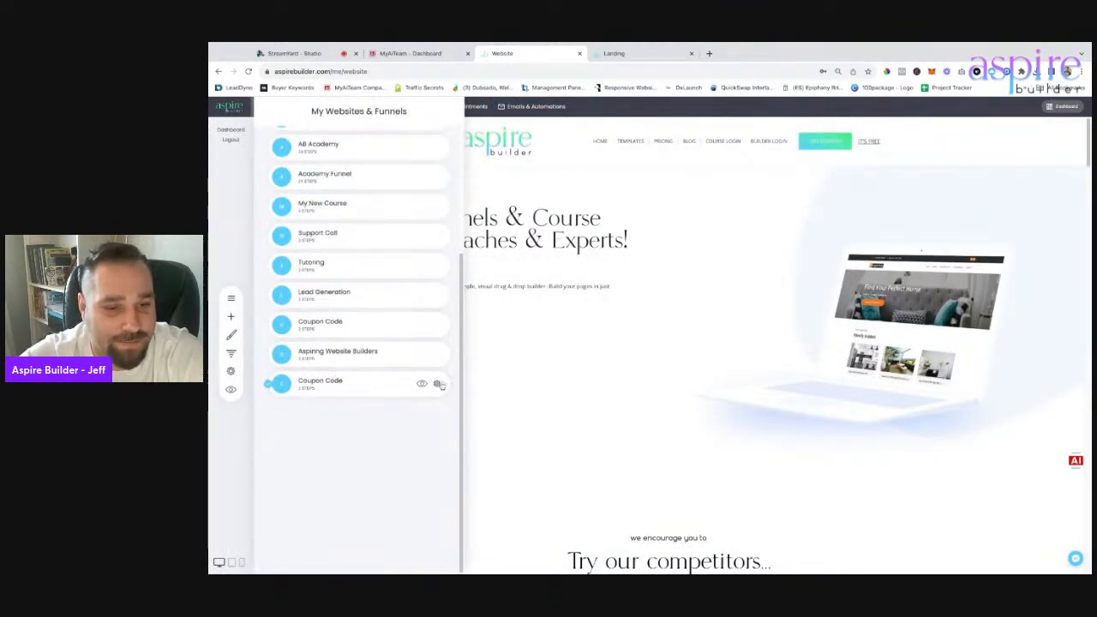
pyautogui.click(394, 386)
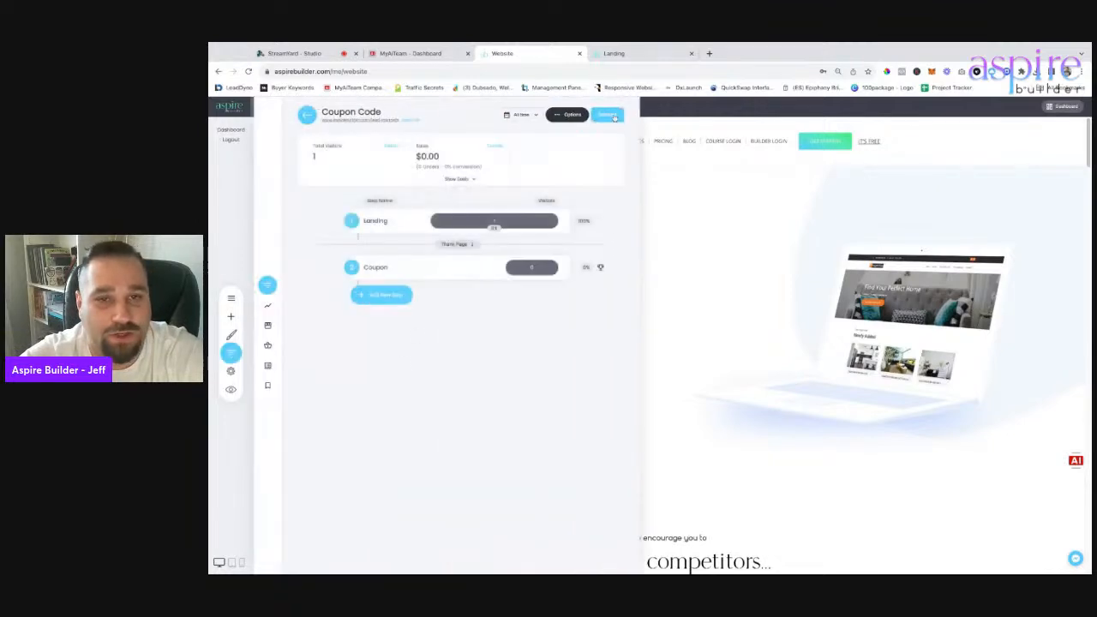
pyautogui.click(606, 115)
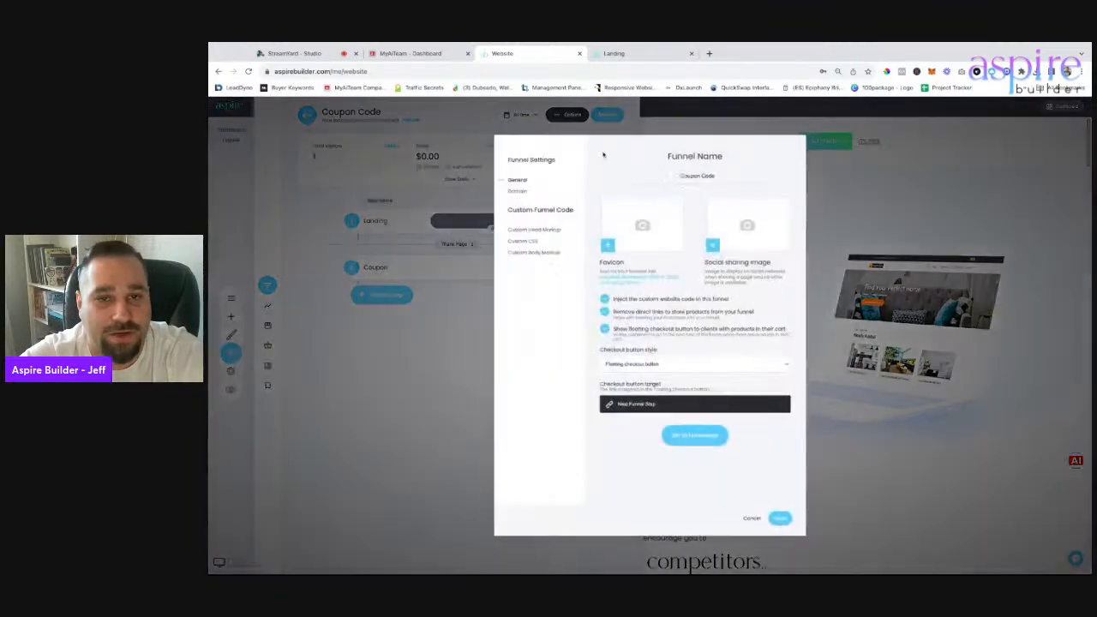
# Set the aspire branding image from File Manager as the funnel's social sharing image.
pyautogui.click(736, 231)
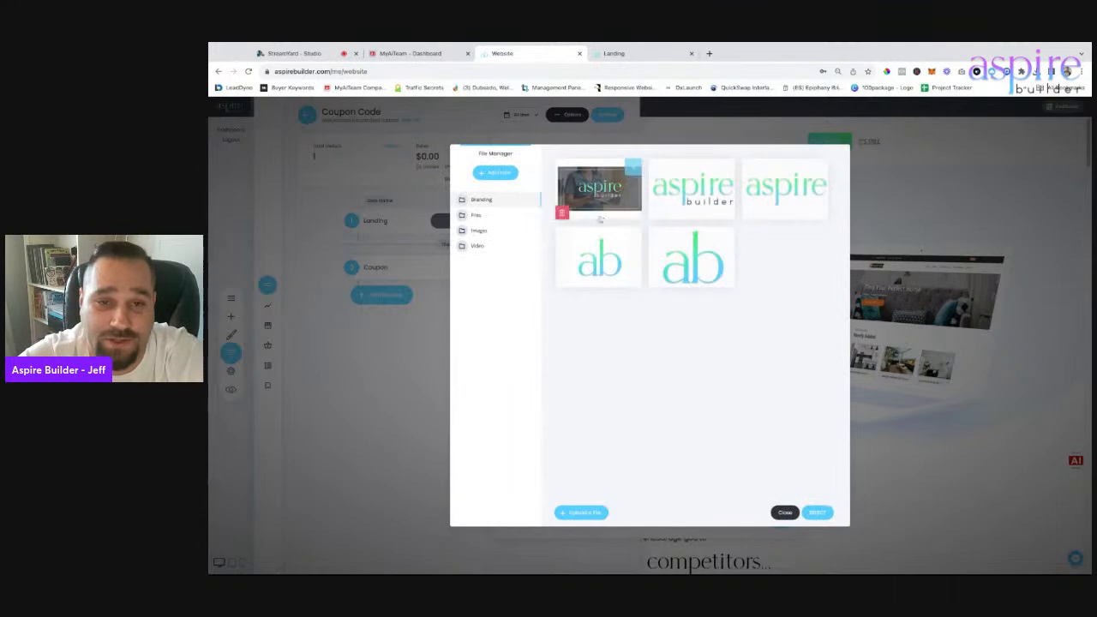
pyautogui.click(481, 247)
pyautogui.click(482, 199)
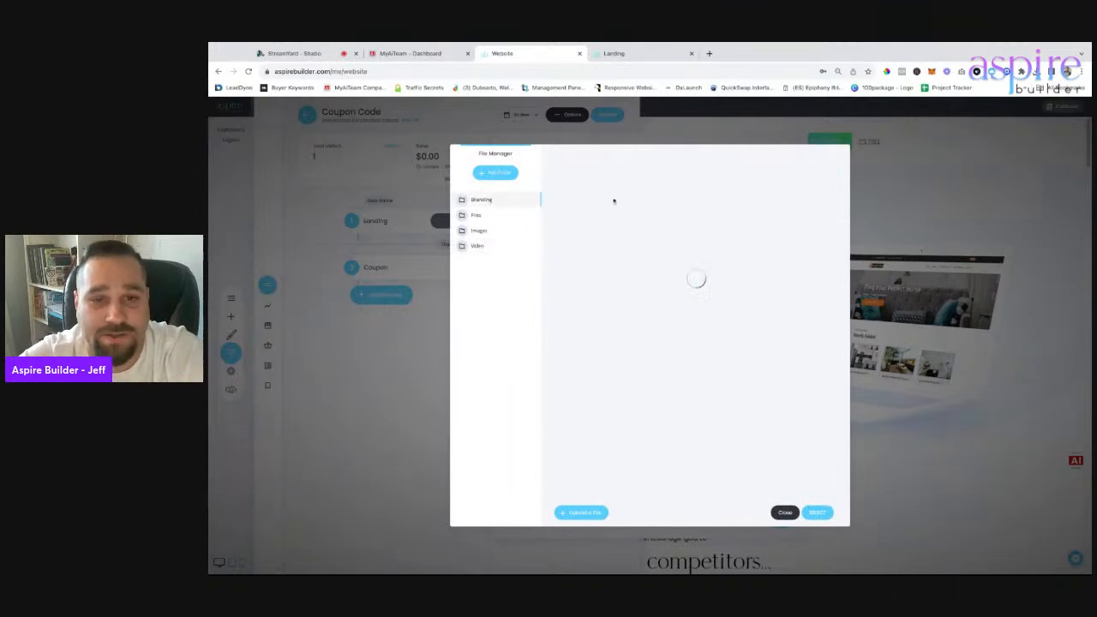
pyautogui.doubleClick(604, 196)
# Rename the funnel to 'How to Create lead magnets', save, and copy its URL.
pyautogui.tripleClick(705, 174)
pyautogui.write('Hvac ')
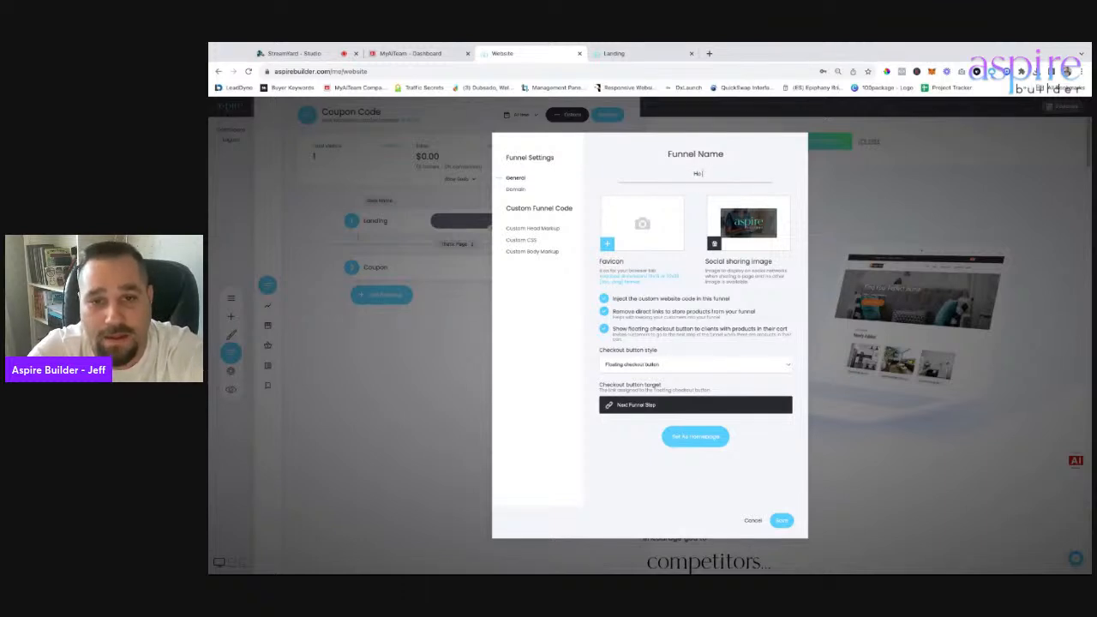
pyautogui.write(' to Create')
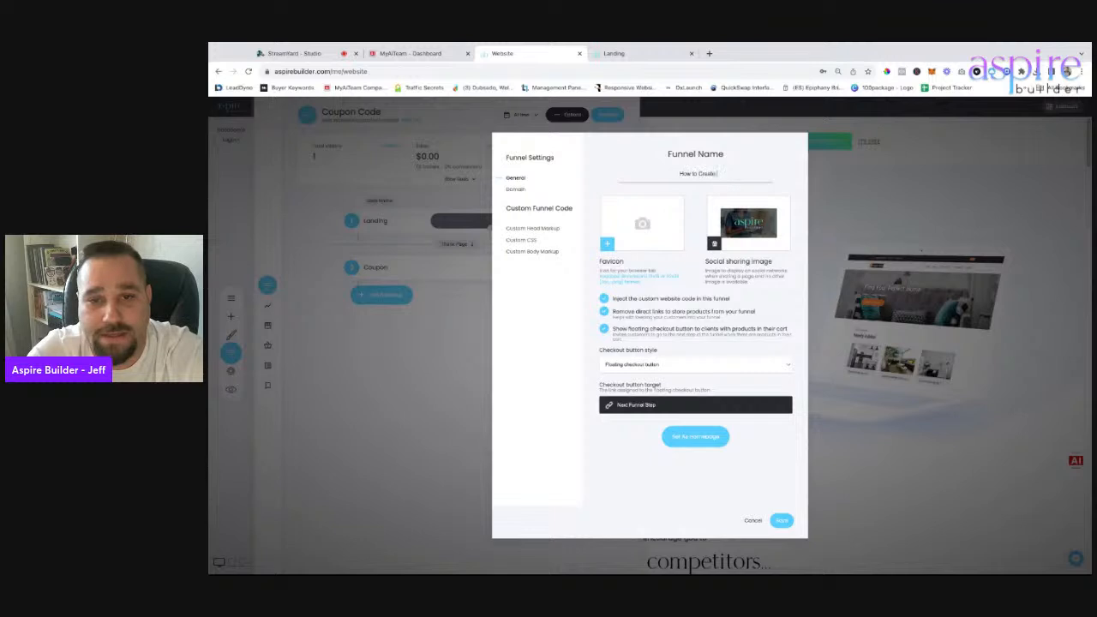
pyautogui.write(' lowd magnets')
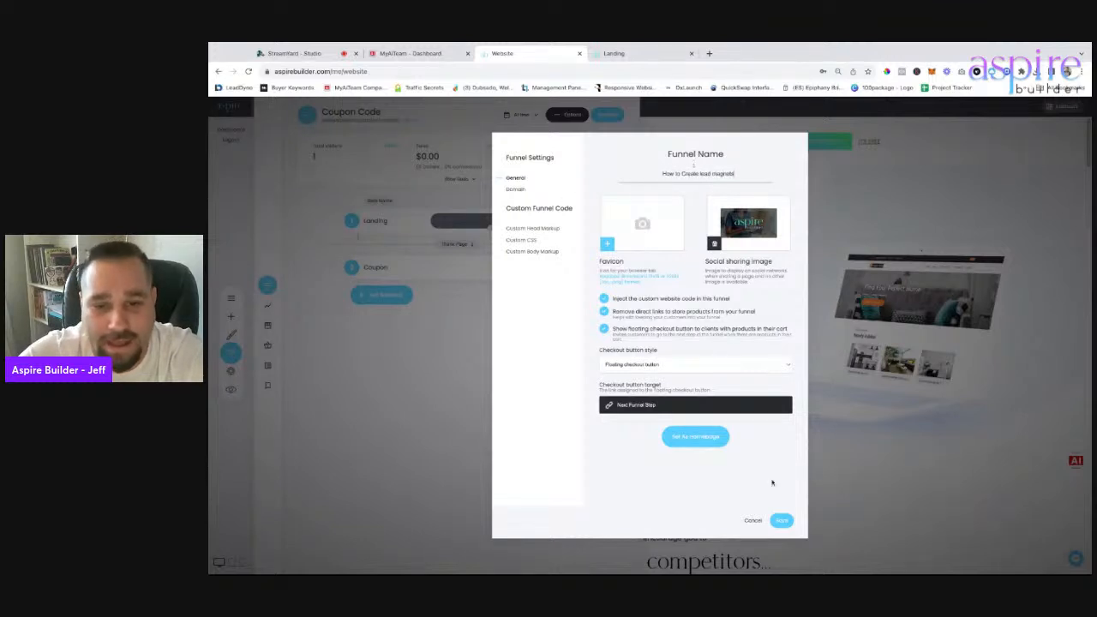
pyautogui.click(782, 520)
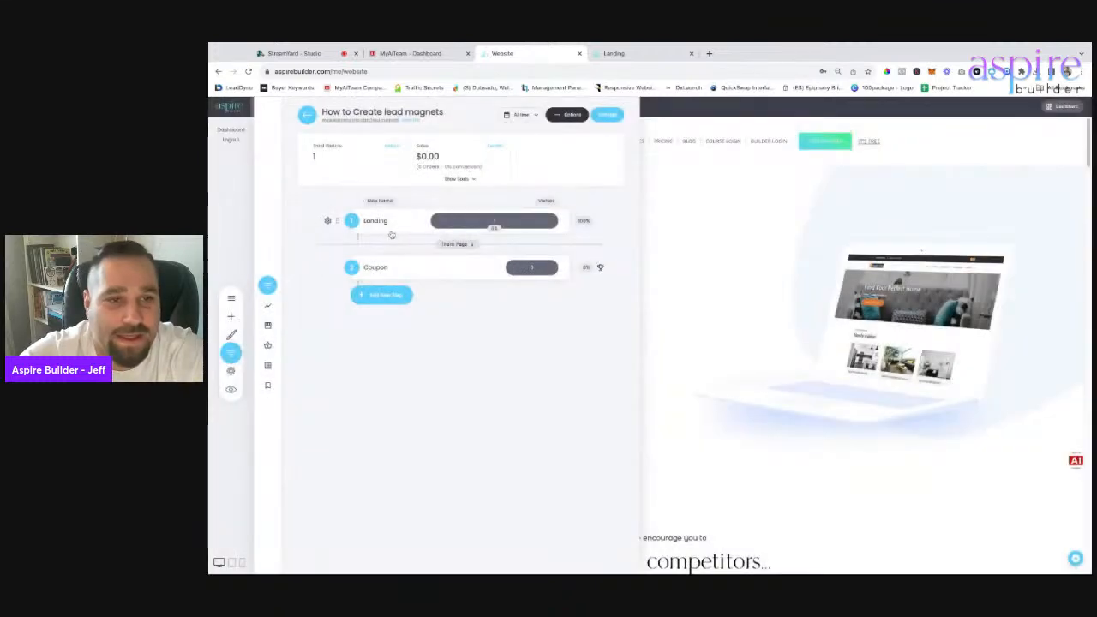
pyautogui.click(413, 122)
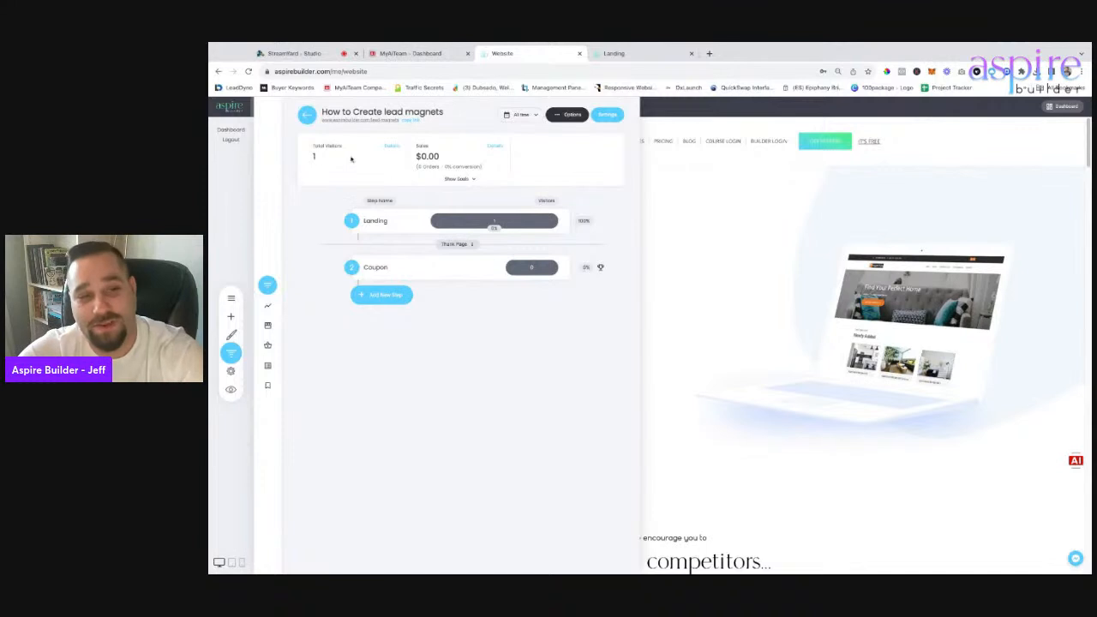
# Copy the funnel link again and open the Landing step in the page editor.
pyautogui.click(407, 123)
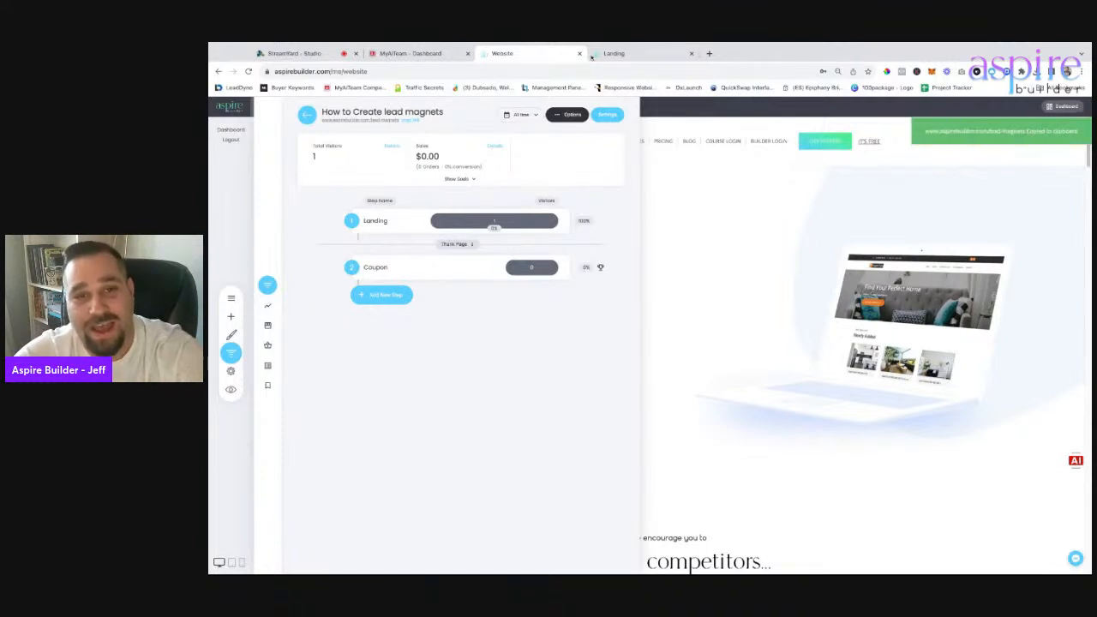
pyautogui.click(613, 53)
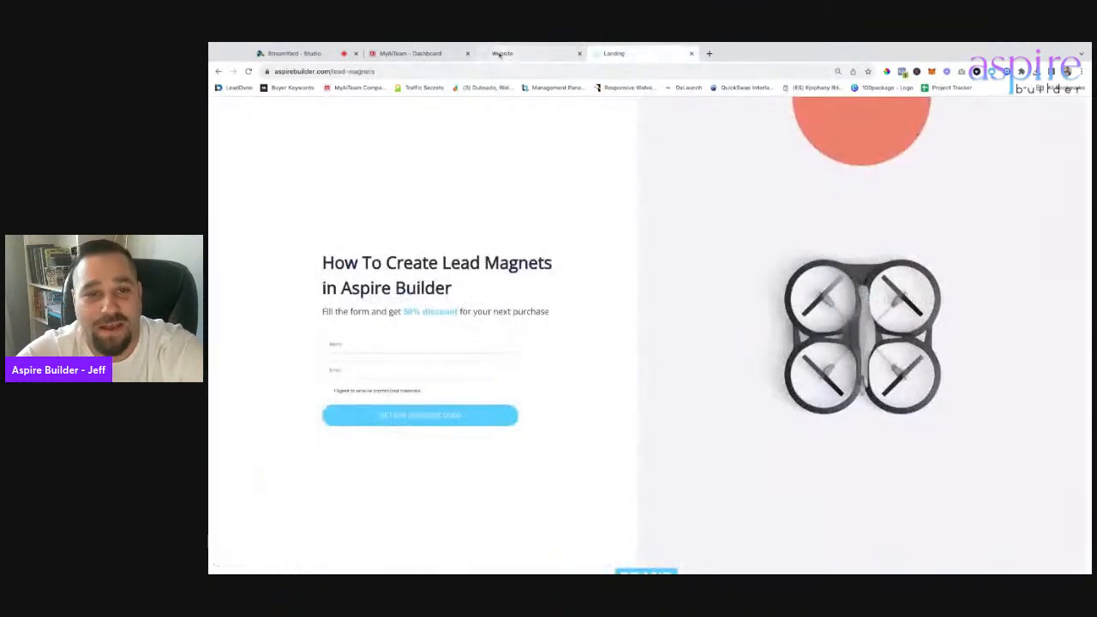
pyautogui.click(524, 53)
pyautogui.click(373, 223)
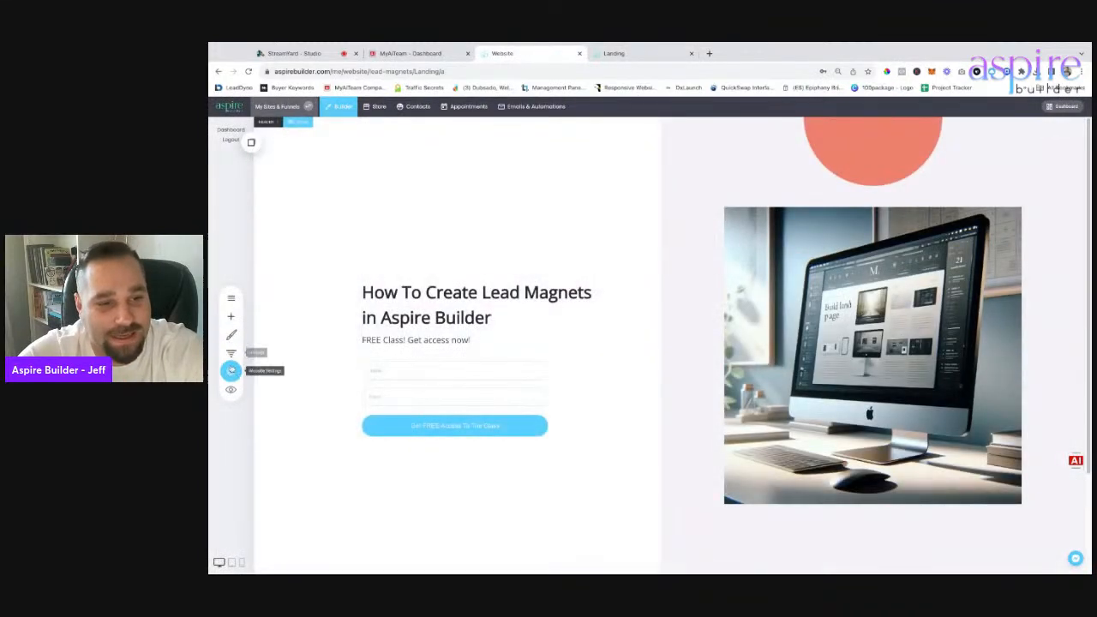
# Change the page's SEO title to 'How To Create Lead Magnets In Aspire Builder'.
pyautogui.click(232, 370)
pyautogui.click(301, 160)
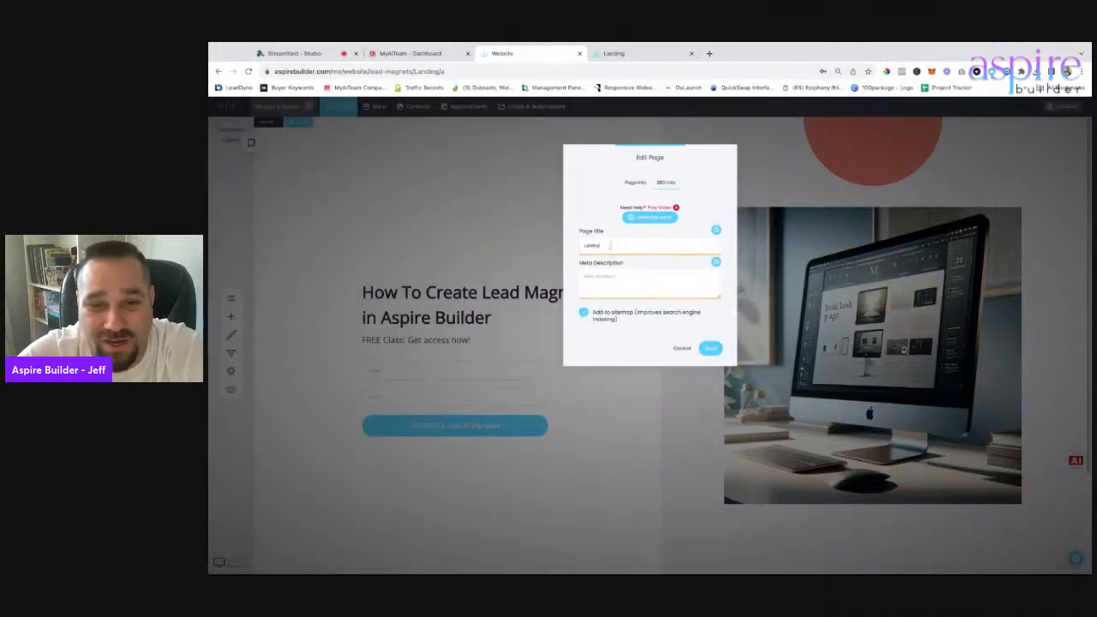
pyautogui.doubleClick(611, 246)
pyautogui.write('Ho')
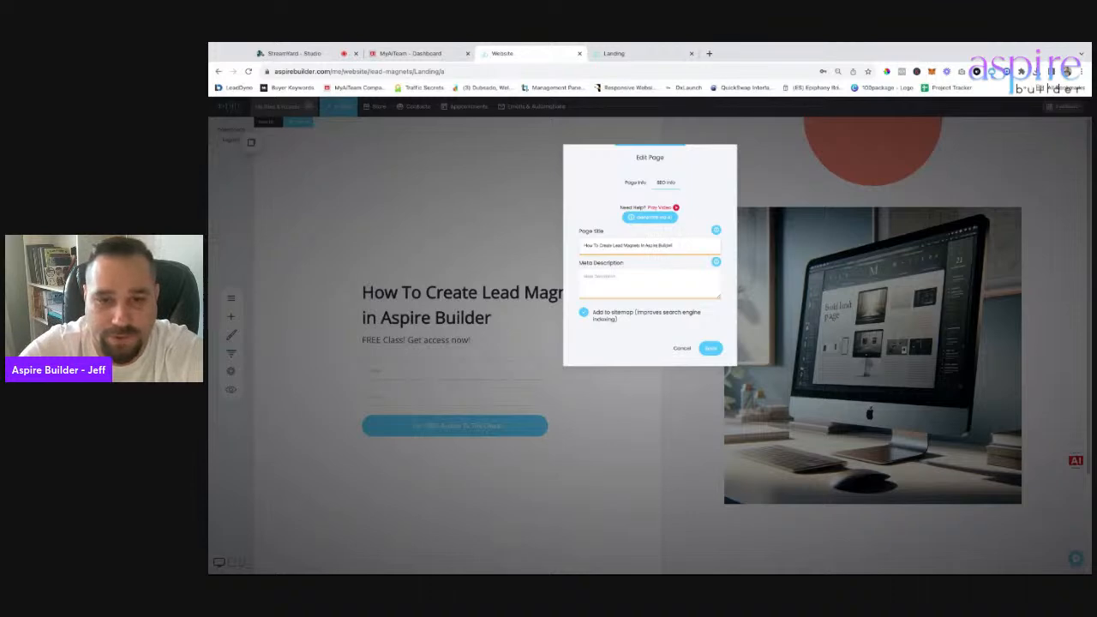
# Set the page name to 'Lead Magnets' on Page Info and save the page settings.
pyautogui.click(634, 186)
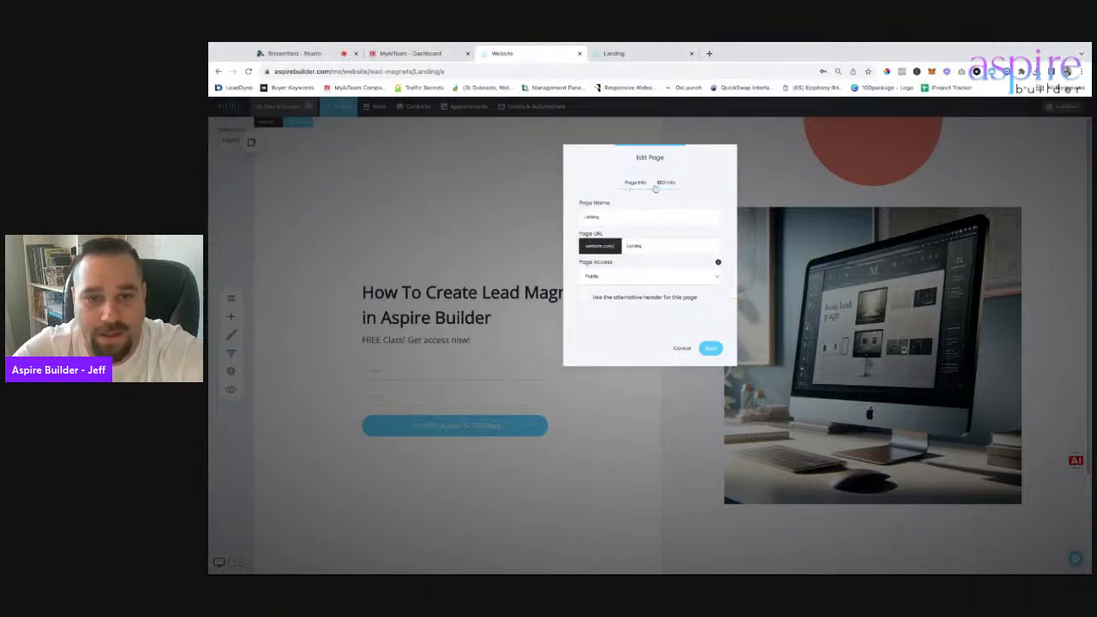
pyautogui.tripleClick(627, 209)
pyautogui.click(666, 182)
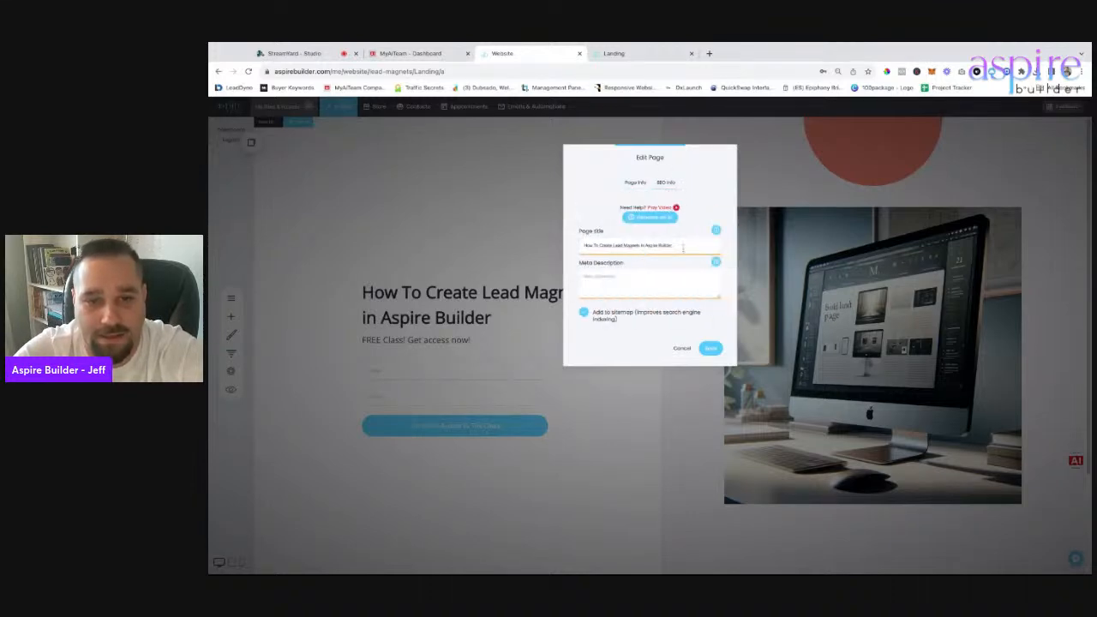
pyautogui.moveTo(641, 246); pyautogui.dragTo(613, 246)
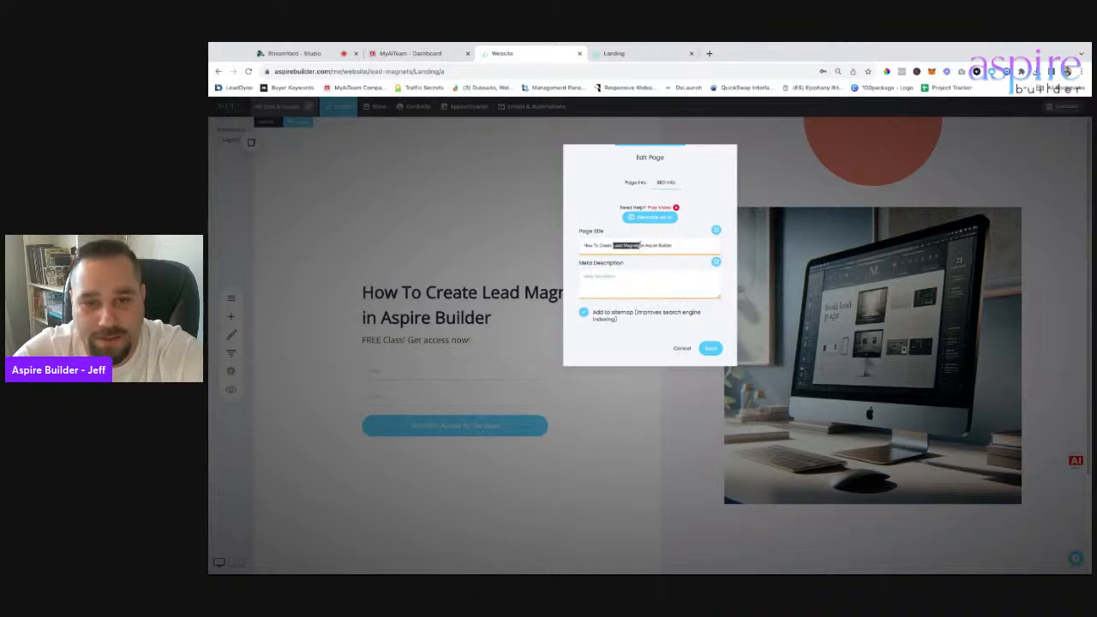
pyautogui.click(635, 182)
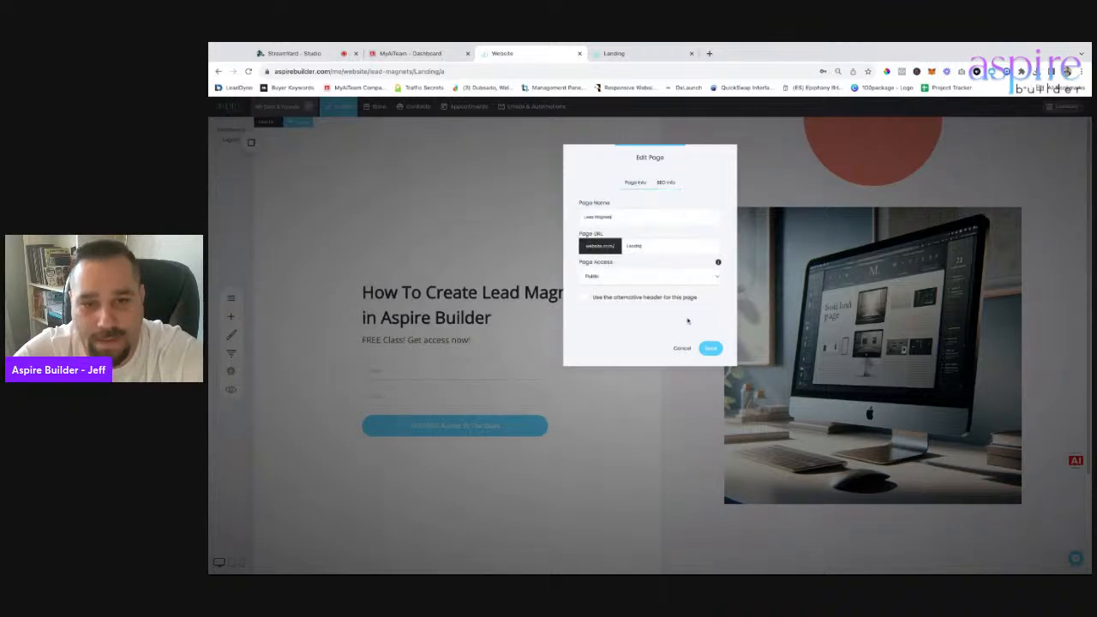
pyautogui.click(710, 347)
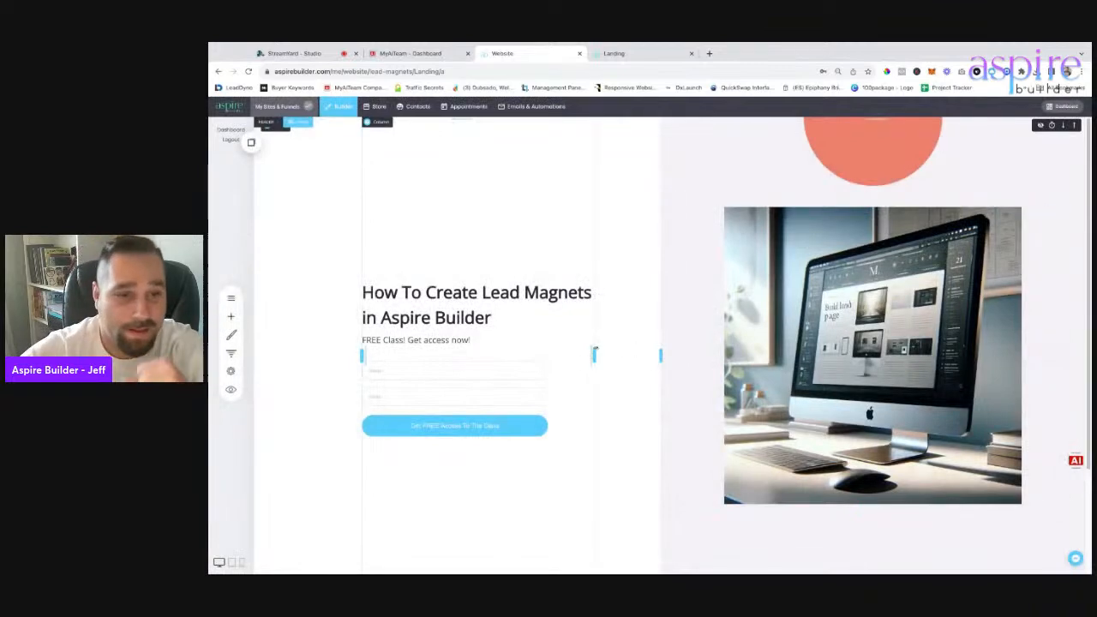
# Preview the landing page in a new tab and submit the signup form with test details.
pyautogui.click(231, 389)
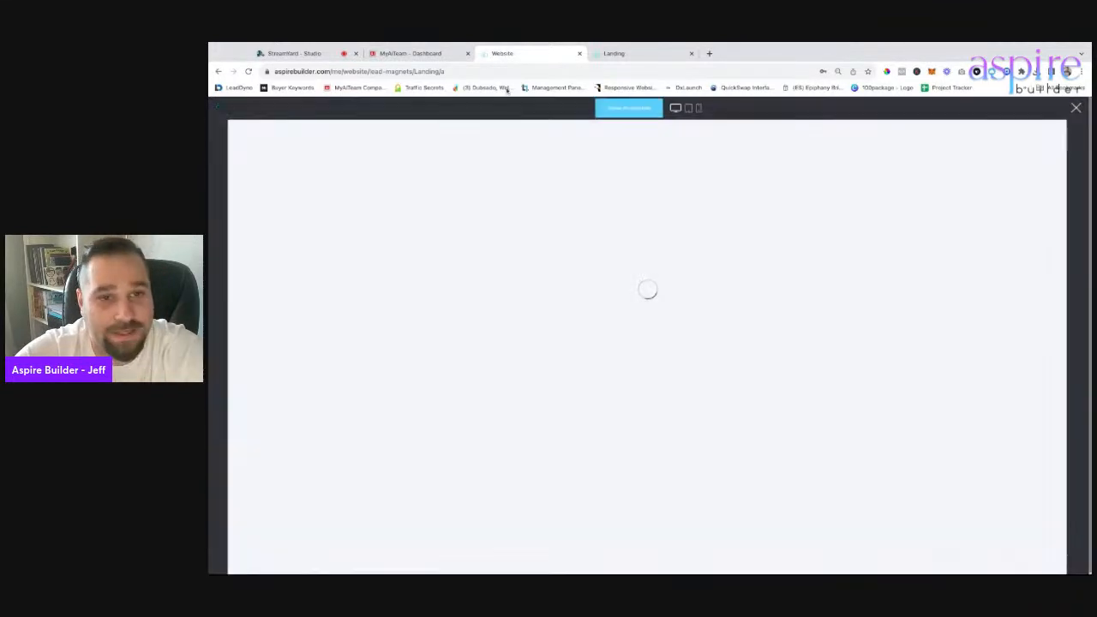
pyautogui.click(632, 109)
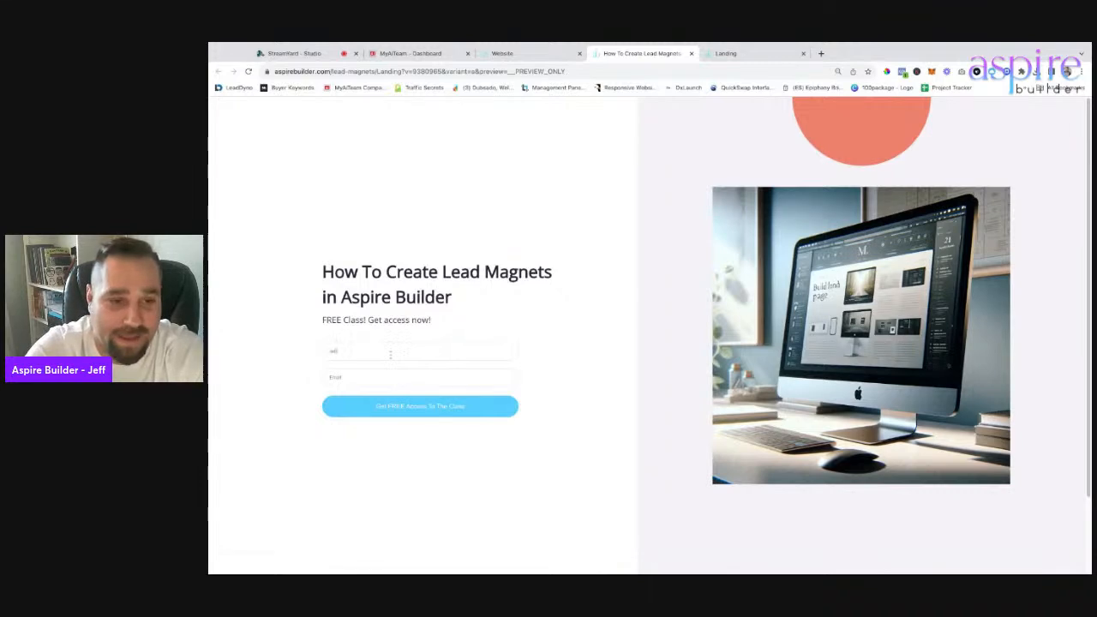
pyautogui.press('Tab')
pyautogui.write('asd')
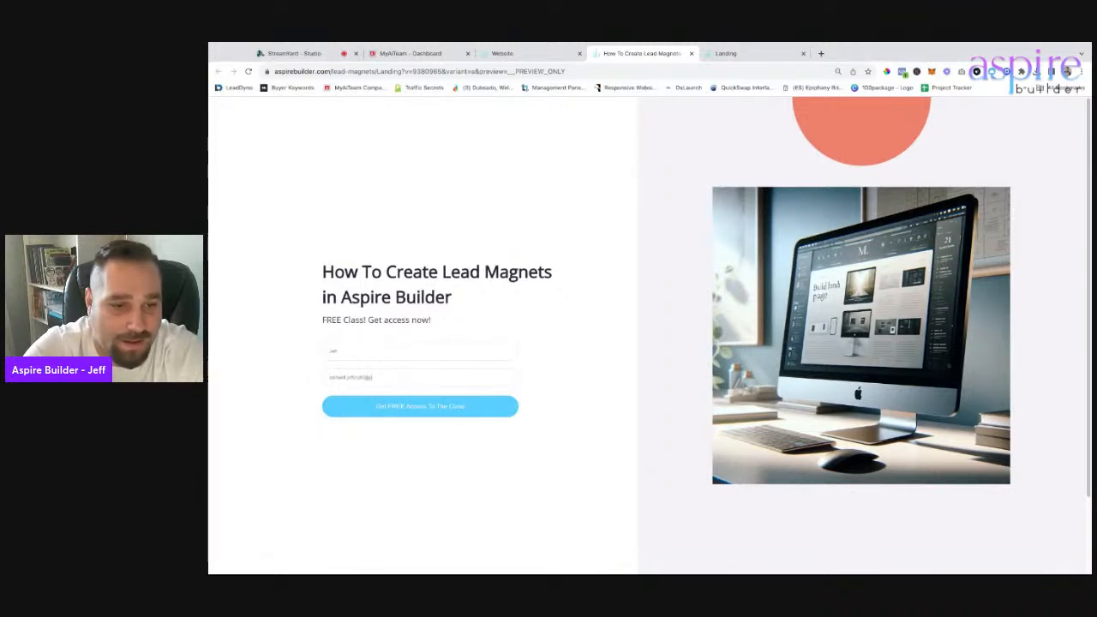
pyautogui.write('.com')
pyautogui.click(420, 406)
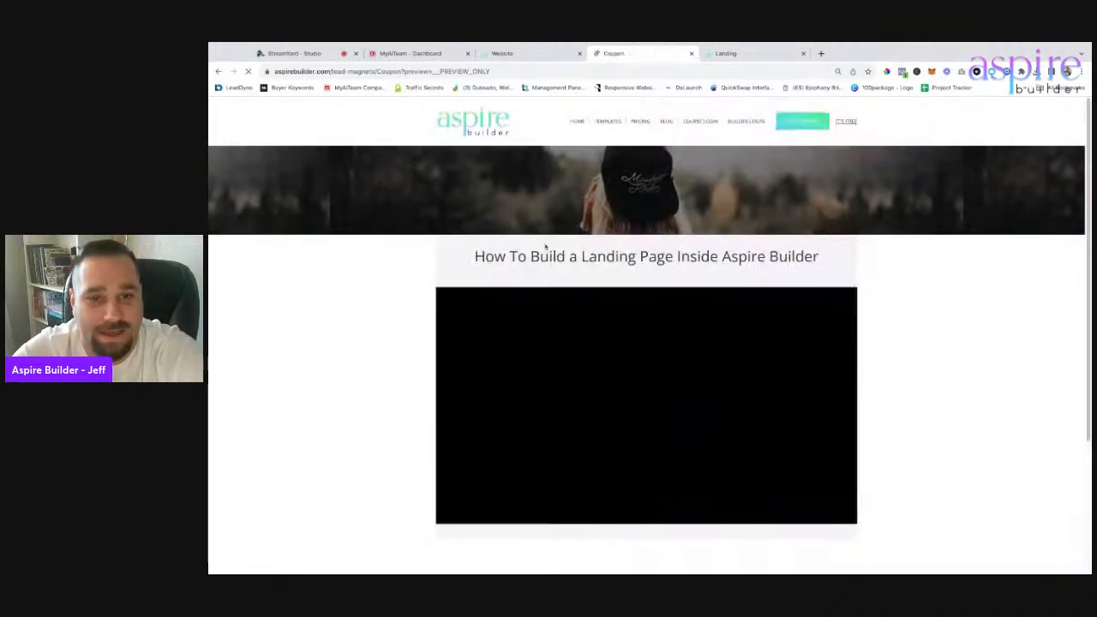
# Play and pause the training video on the Coupon page, then switch to the StreamYard tab.
pyautogui.scroll(-2, 421, 292)
pyautogui.click(750, 289)
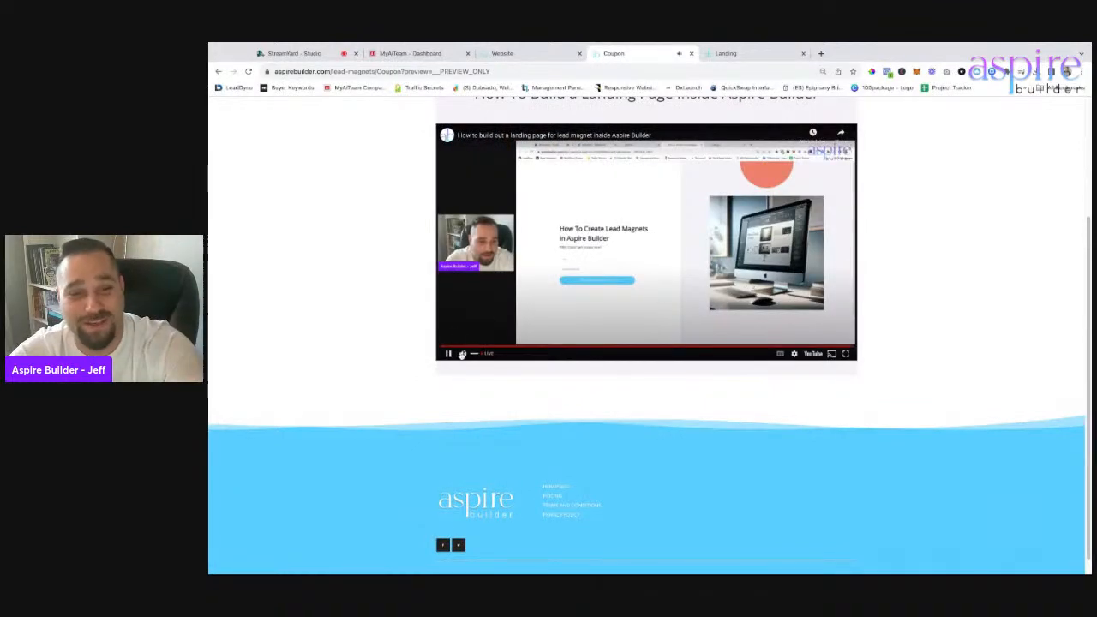
pyautogui.click(447, 353)
pyautogui.scroll(2, 360, 348)
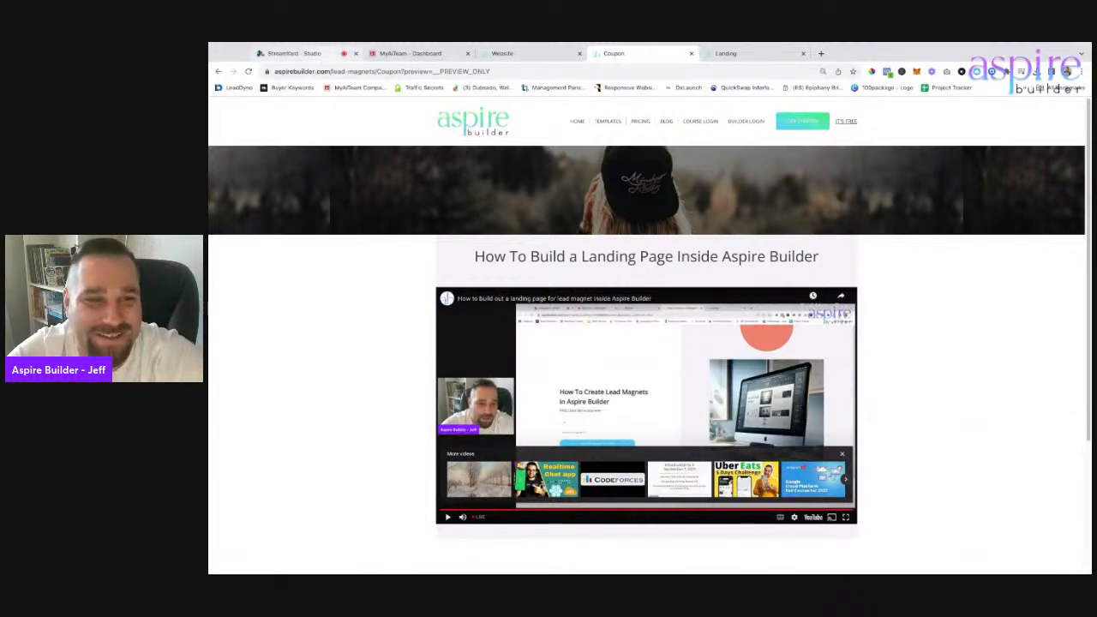
pyautogui.click(292, 53)
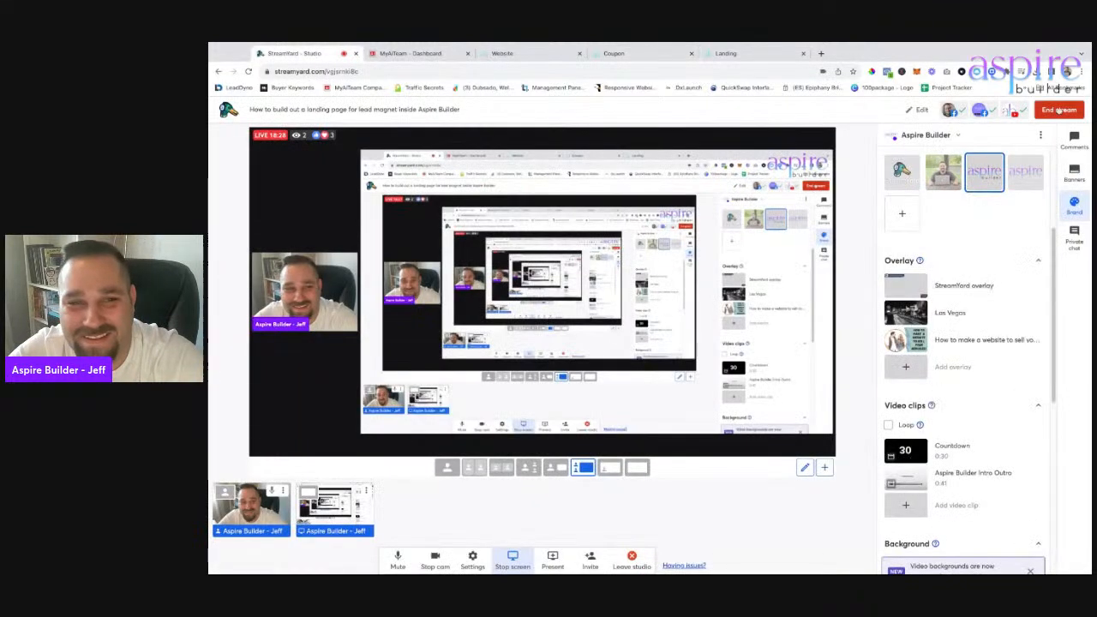